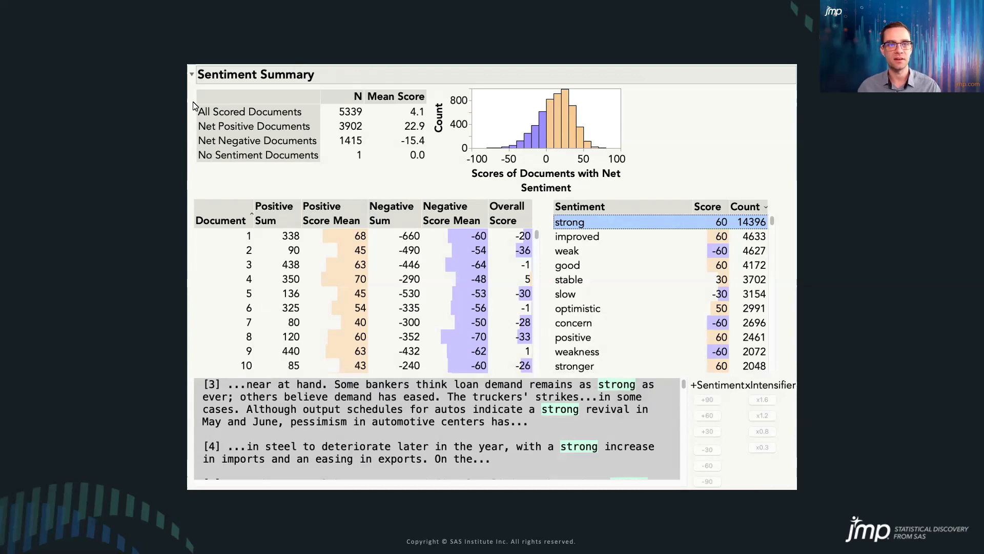
{"action": "left_click_drag", "start_coordinate": [192, 85], "coordinate": [632, 200]}
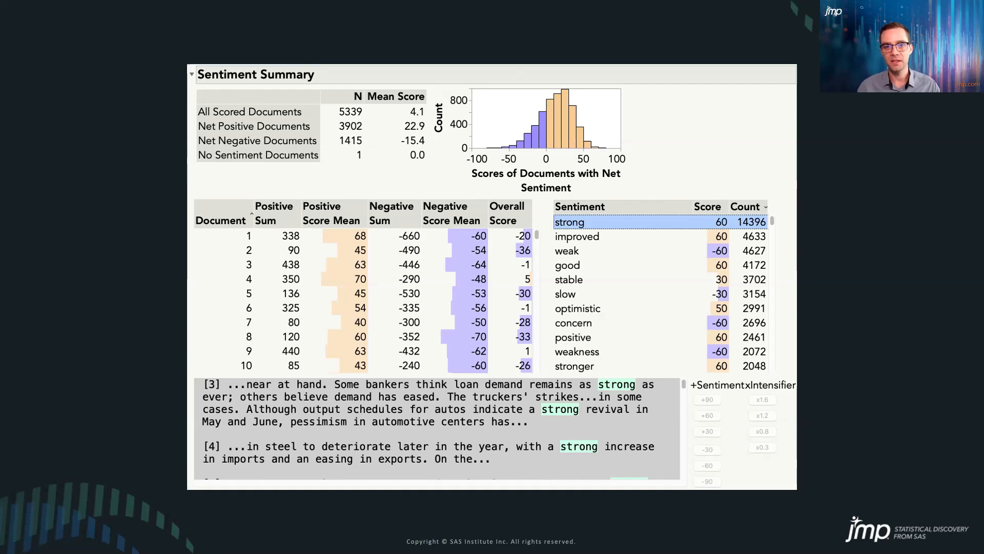
{"action": "key", "text": "Right"}
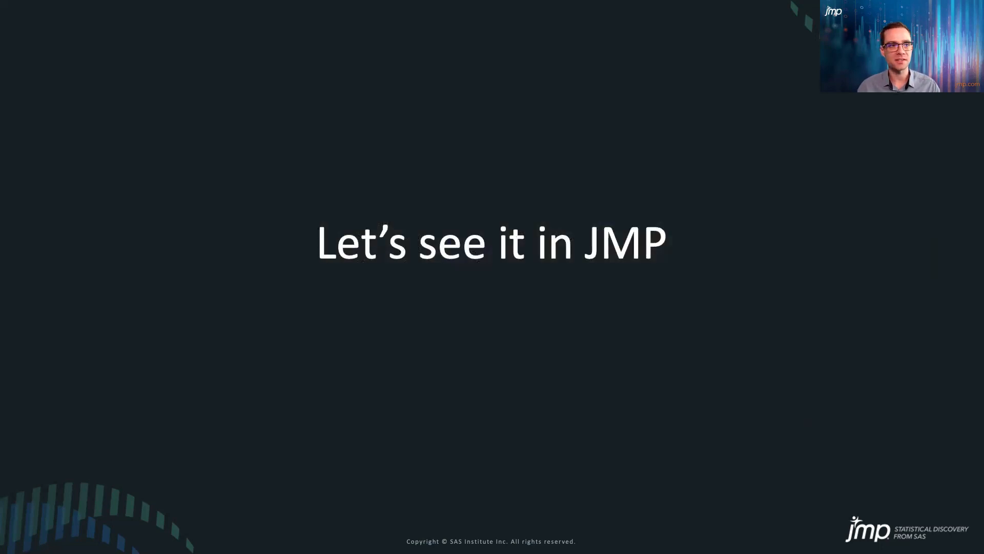
{"action": "key", "text": "ctrl+Right"}
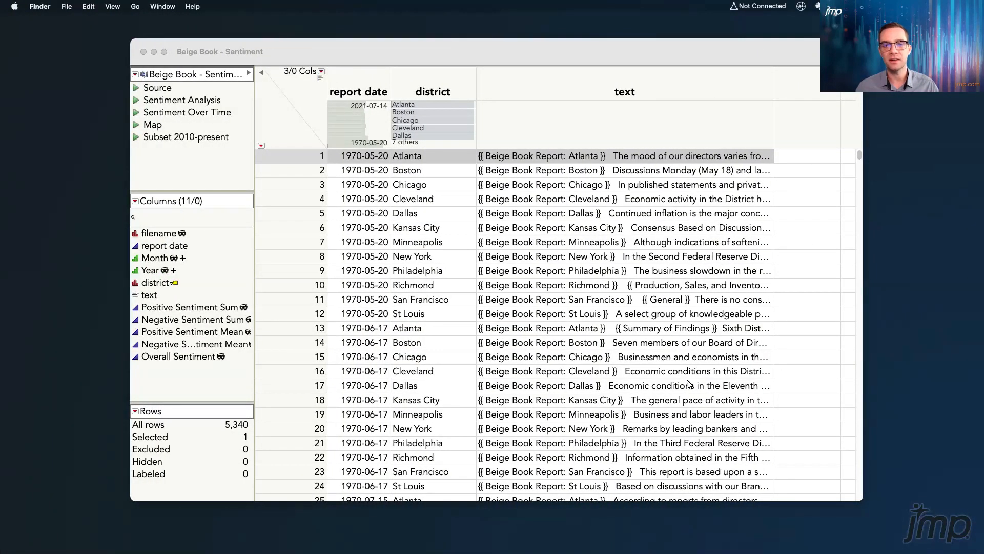
Run the Subset 2010-present script on the Beige Book - Sentiment table and minimize the original table
{"action": "left_click", "coordinate": [643, 59]}
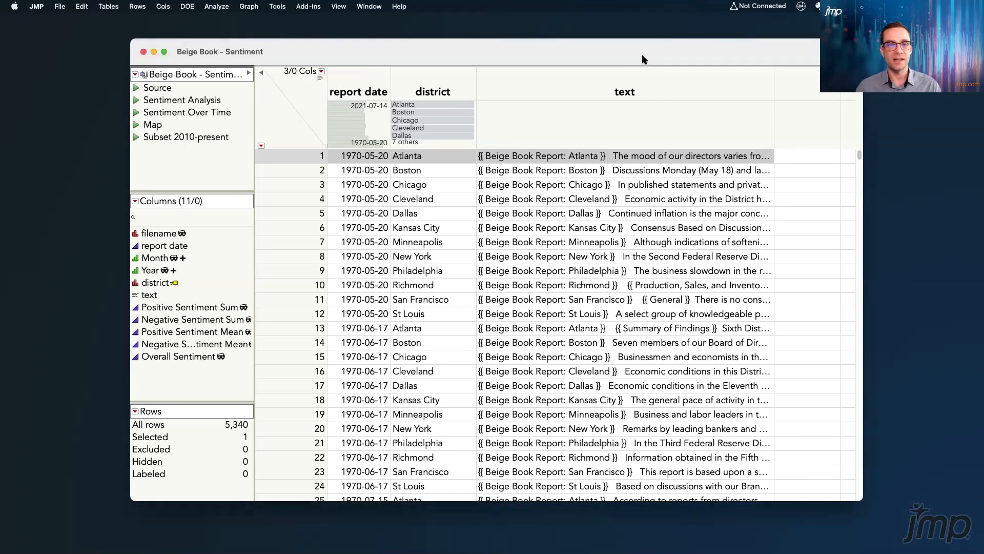
{"action": "left_click", "coordinate": [289, 132]}
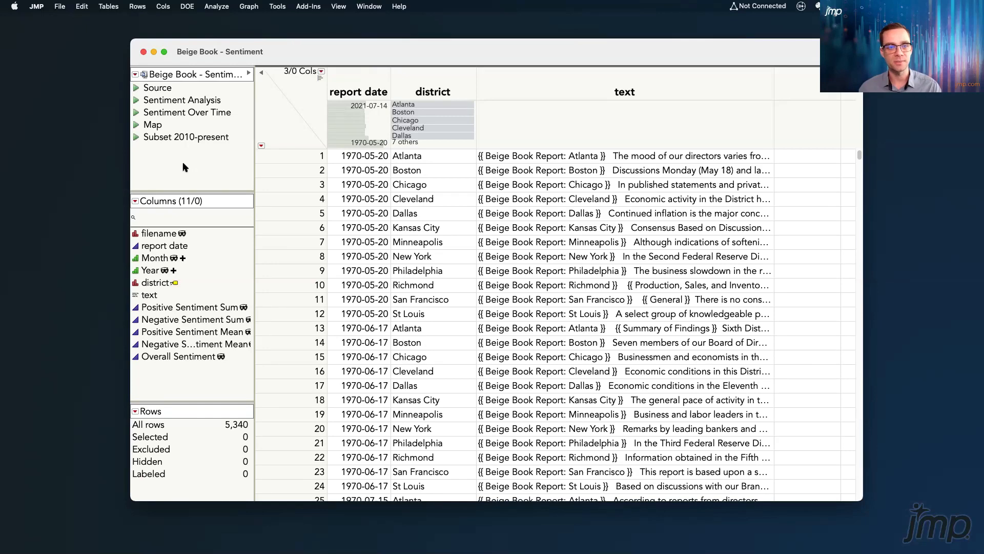
{"action": "left_click", "coordinate": [137, 138]}
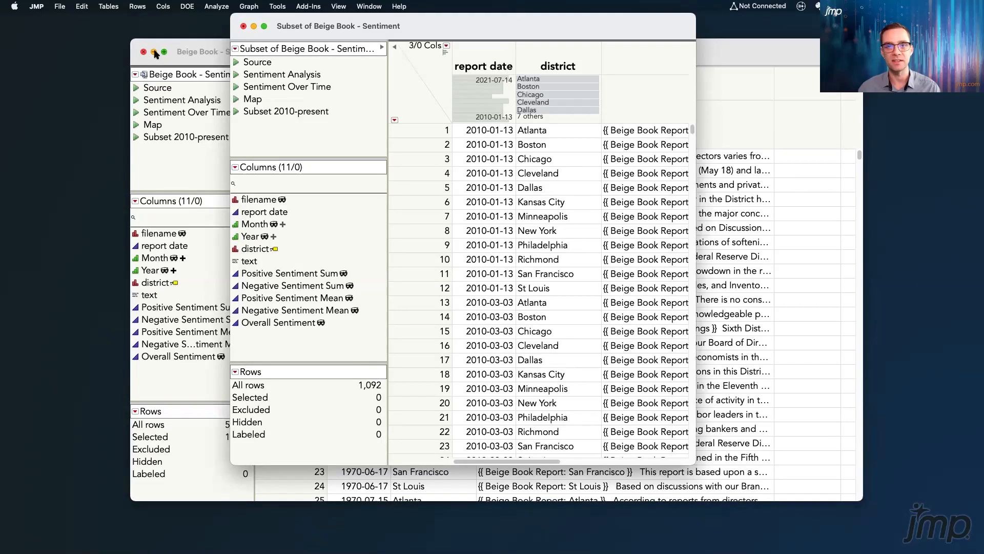
{"action": "left_click", "coordinate": [154, 52]}
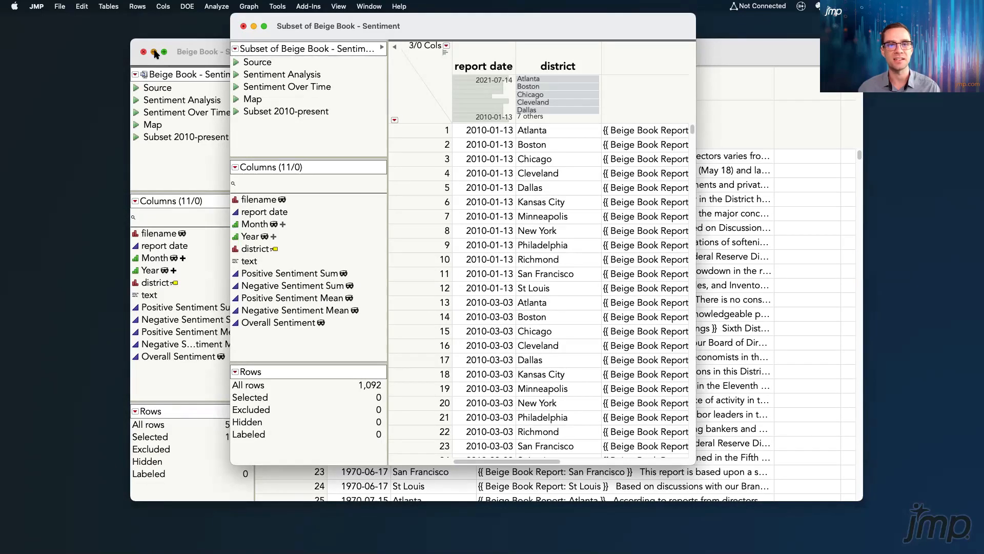
Widen the subset table's window to fit the whole text column and reposition it on the desktop
{"action": "left_click_drag", "start_coordinate": [518, 32], "coordinate": [499, 47]}
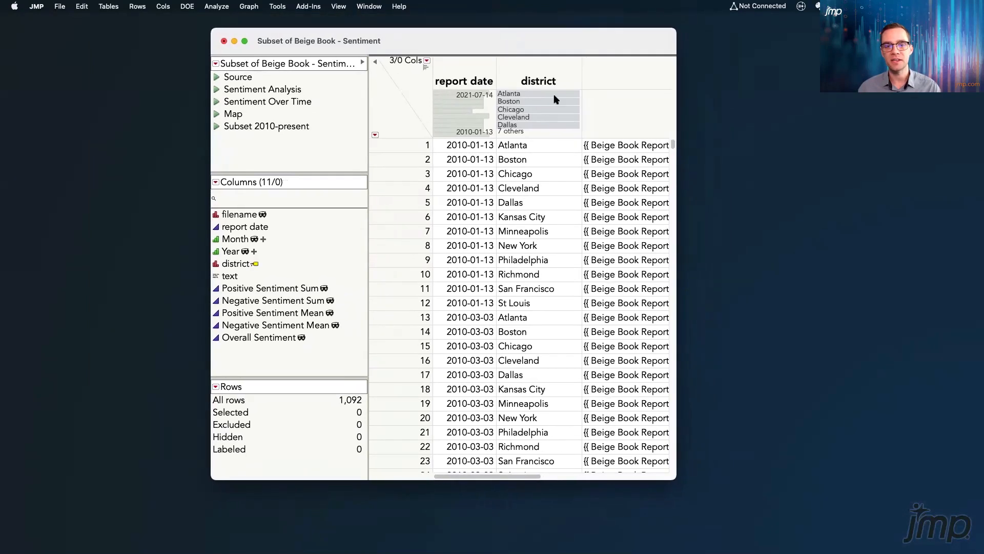
{"action": "left_click_drag", "start_coordinate": [683, 179], "coordinate": [912, 202]}
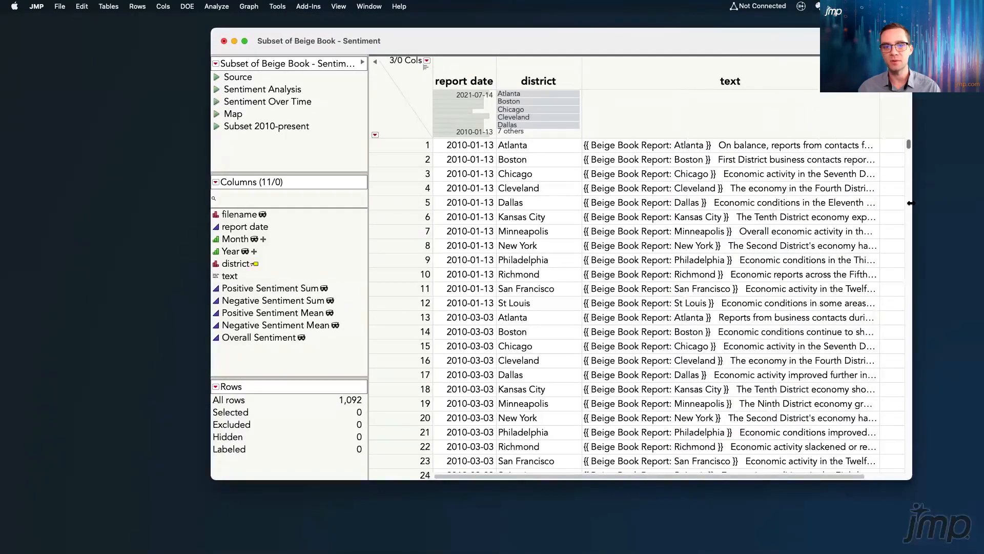
{"action": "left_click_drag", "start_coordinate": [630, 42], "coordinate": [597, 50]}
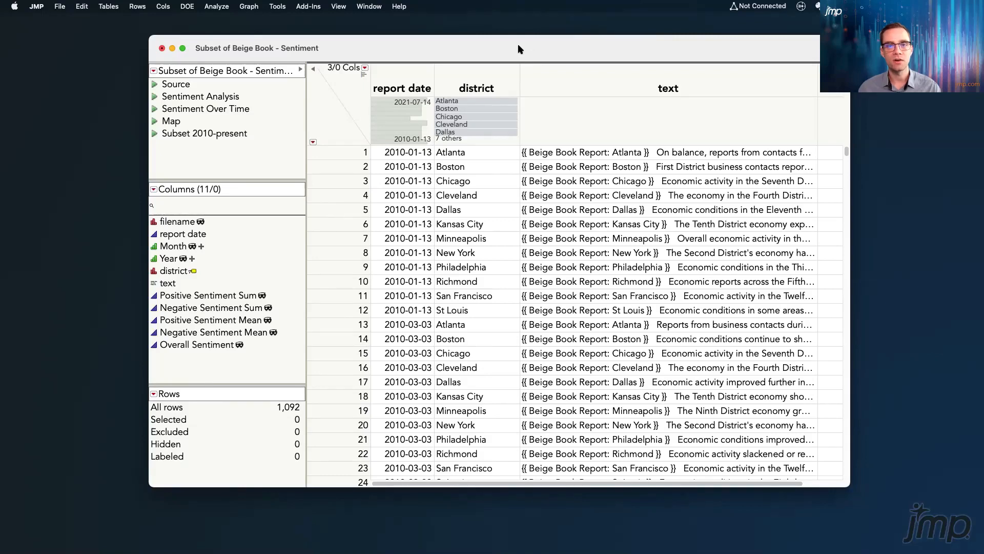
Launch Text Explorer with text as the text column, English as the language and No Stemming
{"action": "left_click", "coordinate": [216, 7]}
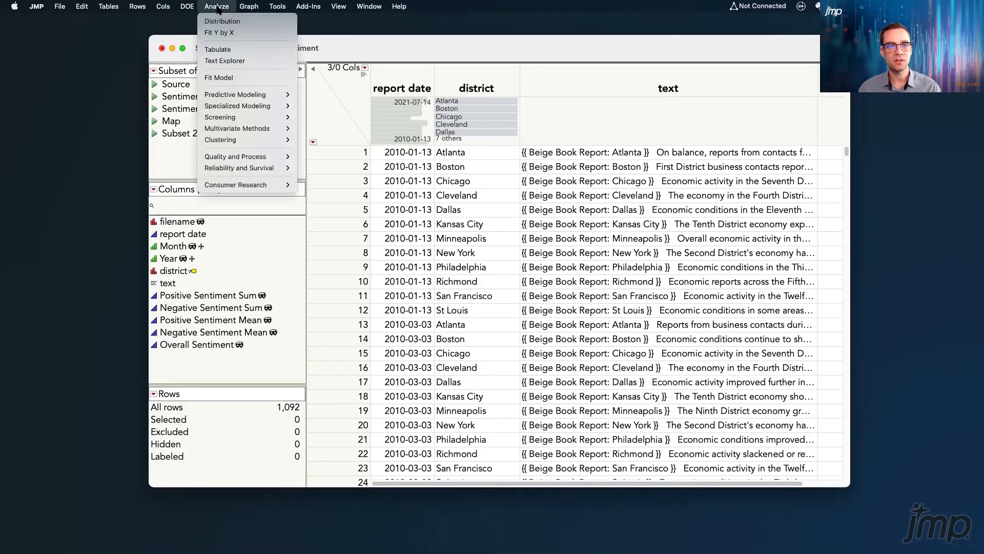
{"action": "left_click", "coordinate": [277, 61]}
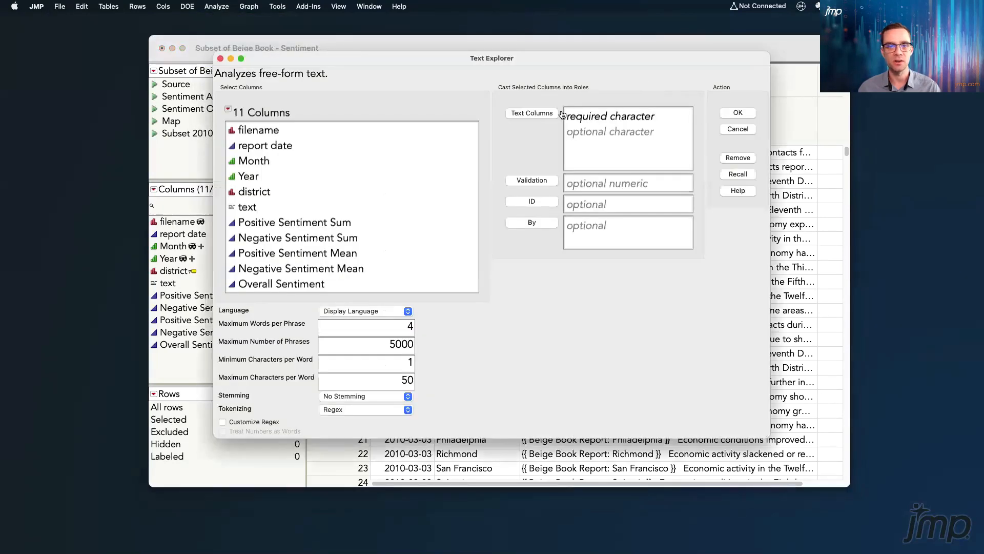
{"action": "left_click", "coordinate": [272, 208]}
{"action": "left_click", "coordinate": [534, 115]}
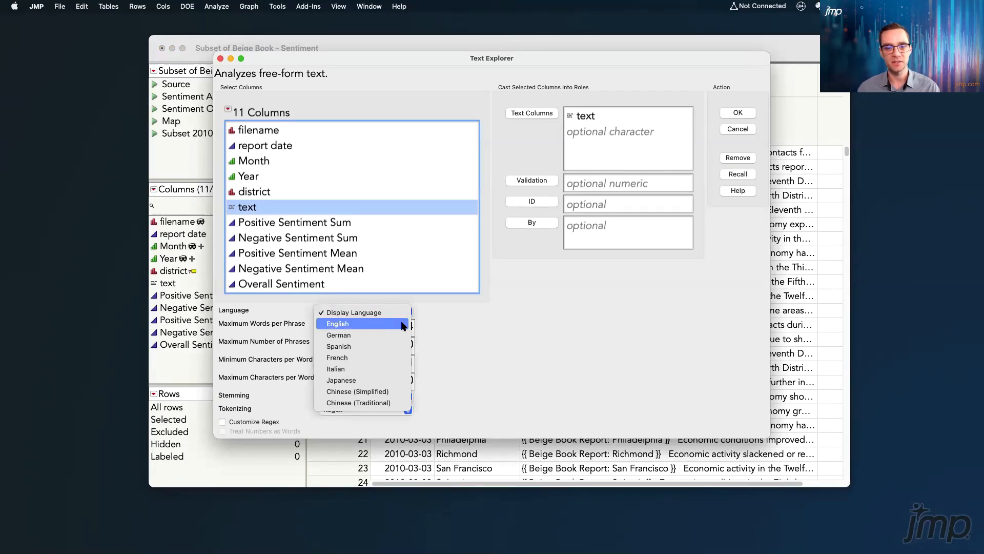
{"action": "left_click", "coordinate": [404, 324]}
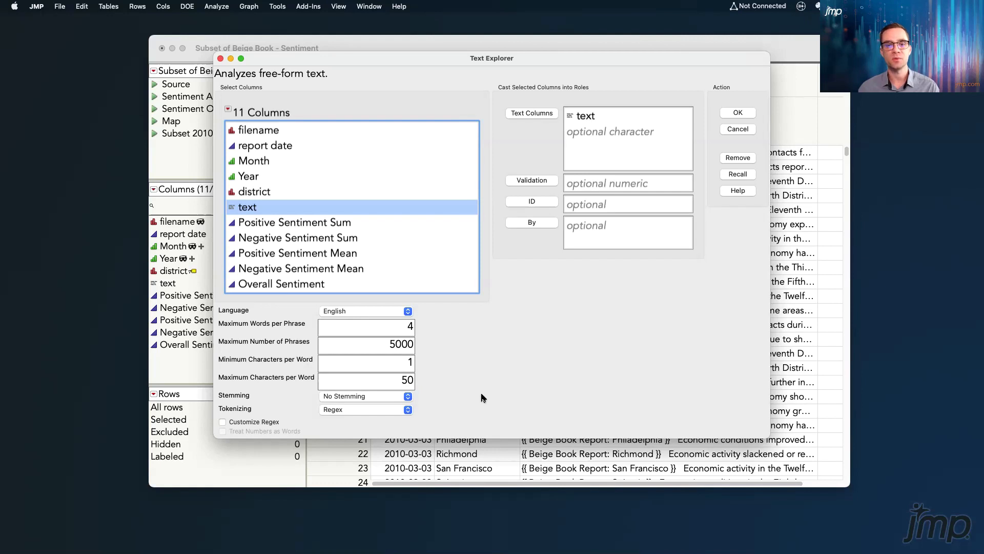
{"action": "left_click", "coordinate": [408, 397]}
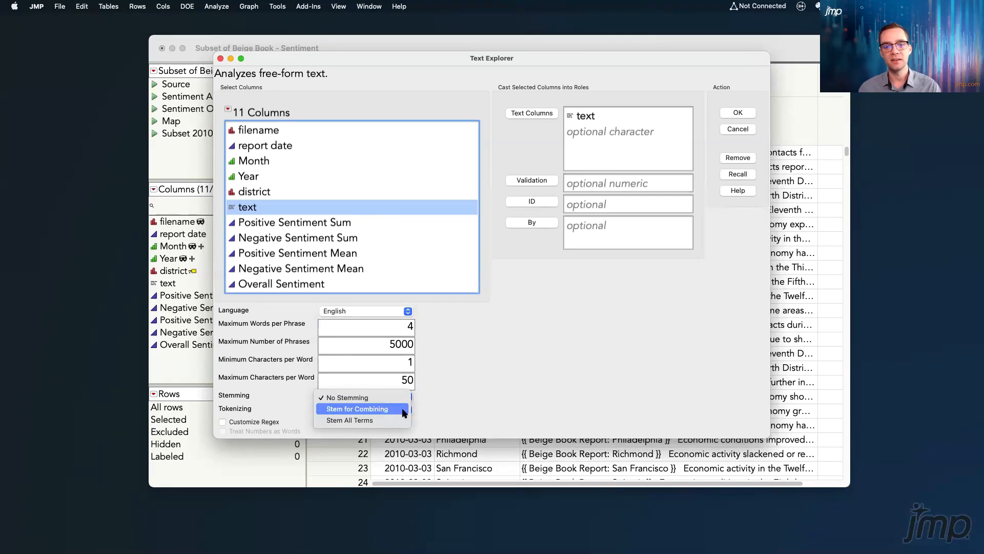
{"action": "left_click", "coordinate": [479, 402]}
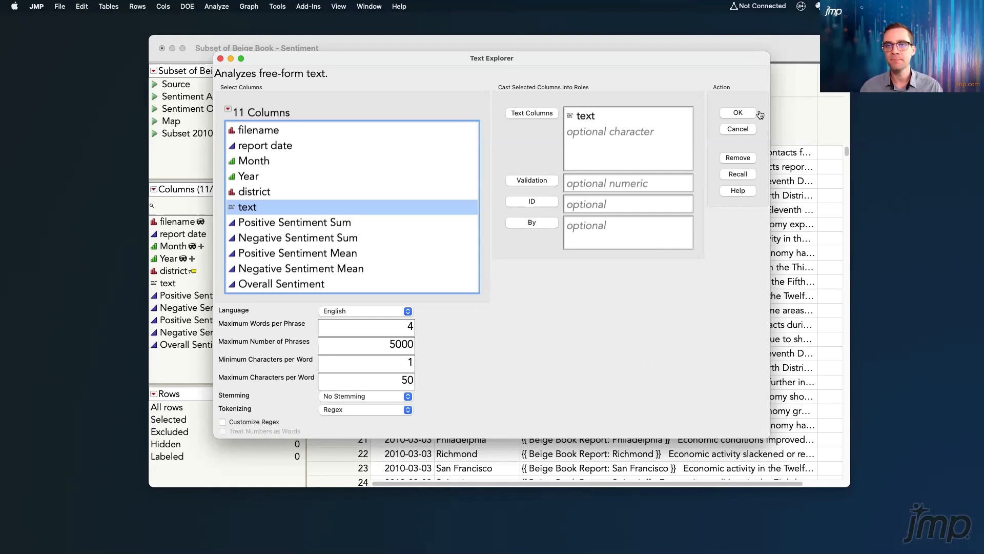
{"action": "left_click", "coordinate": [738, 112]}
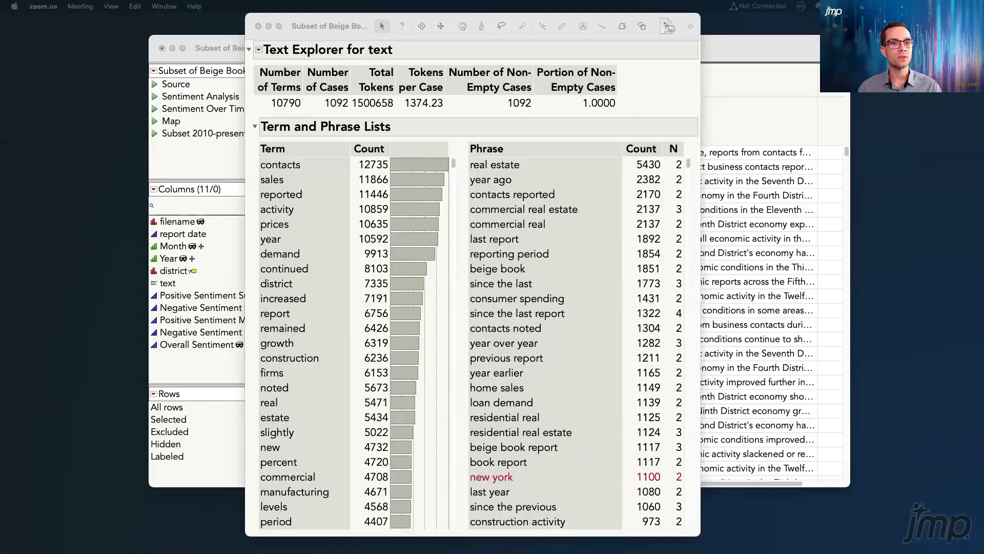
Bring the Text Explorer report forward and review the options available for the term "contacts", such as adding a stop word
{"action": "left_click", "coordinate": [302, 29]}
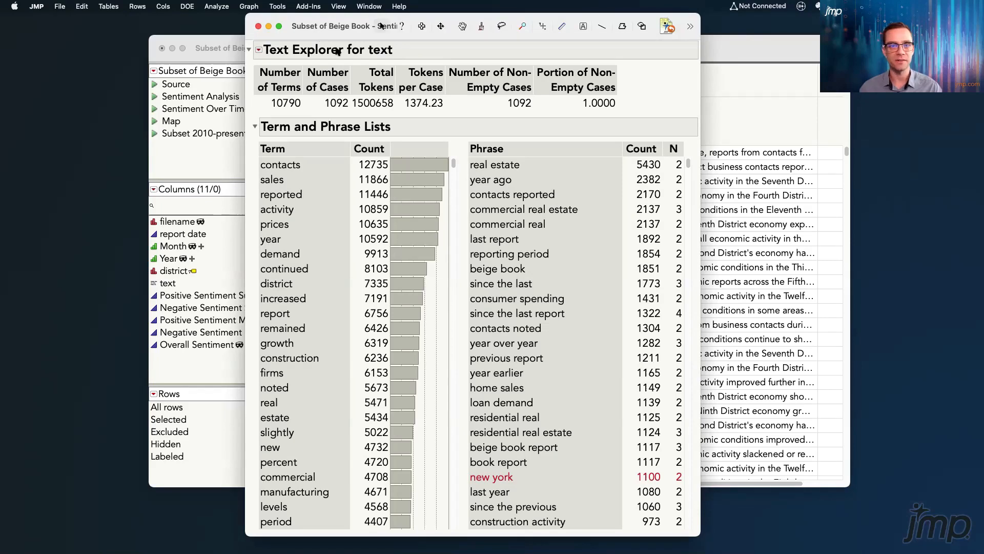
{"action": "left_click_drag", "start_coordinate": [336, 40], "coordinate": [363, 37]}
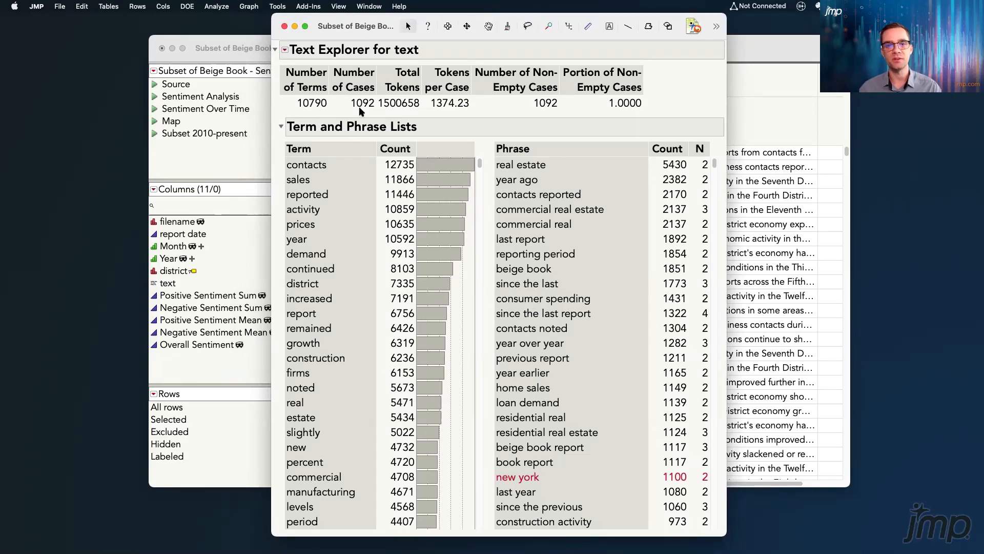
{"action": "left_click", "coordinate": [347, 171]}
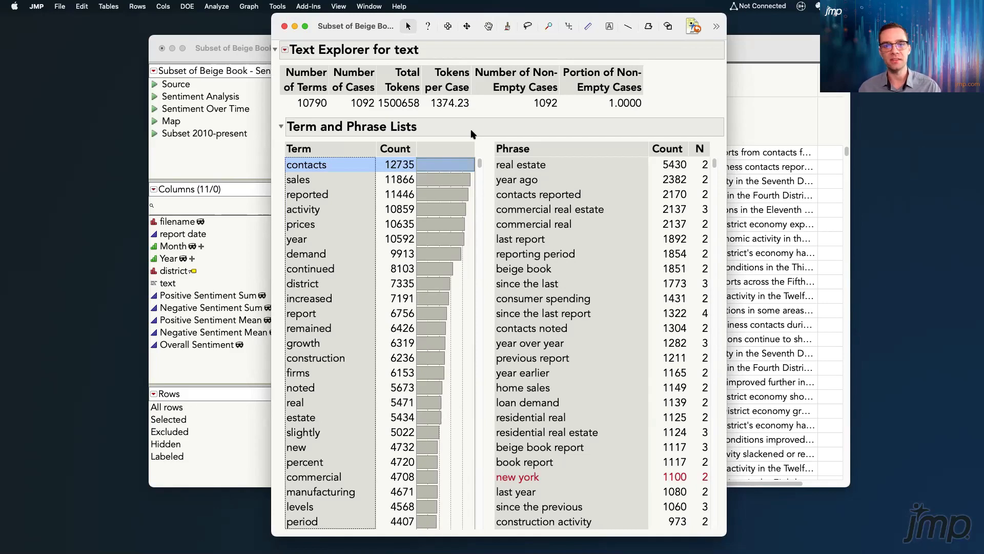
{"action": "right_click", "coordinate": [317, 167]}
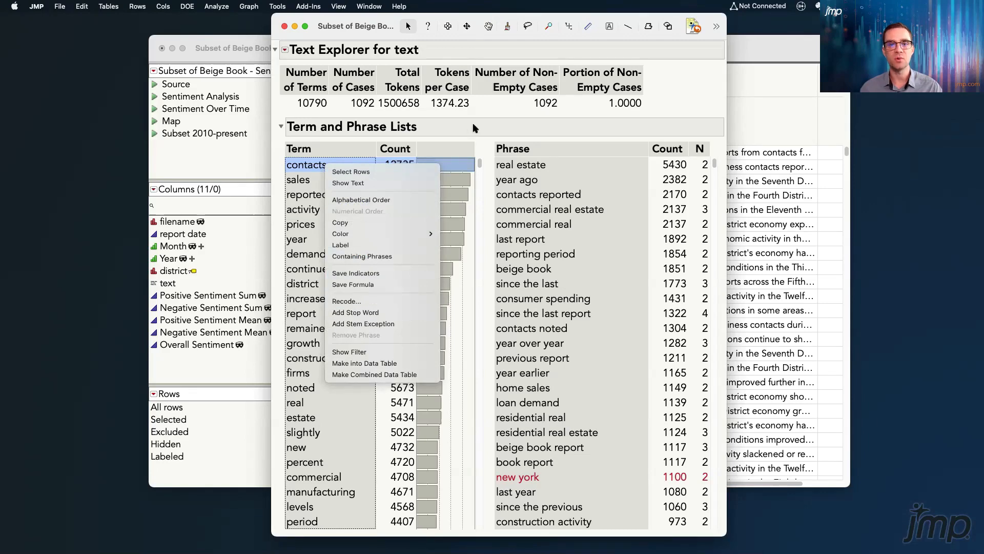
{"action": "left_click", "coordinate": [409, 313]}
{"action": "mouse_move", "coordinate": [480, 163]}
{"action": "left_mouse_down"}
{"action": "mouse_move", "coordinate": [481, 175]}
{"action": "mouse_move", "coordinate": [478, 161]}
{"action": "left_mouse_up"}
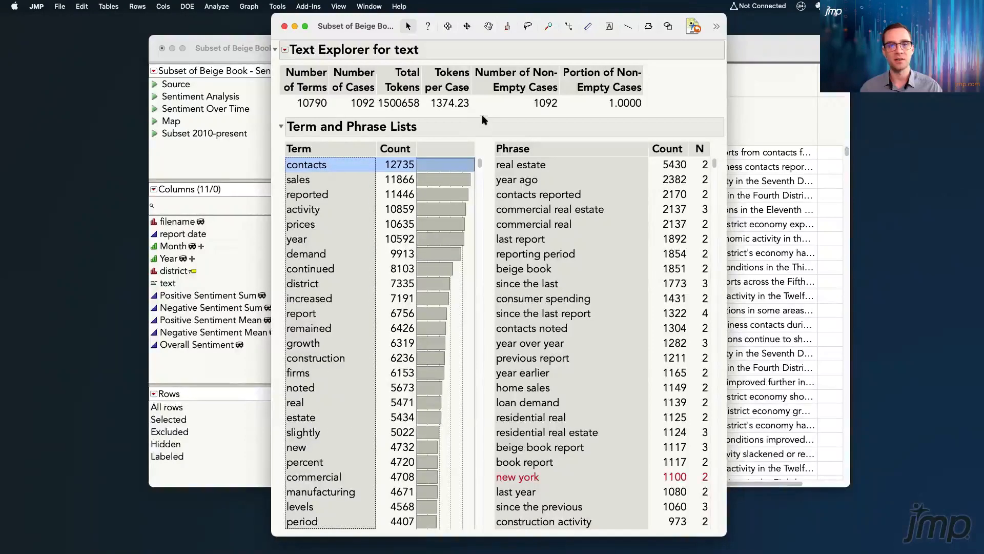
{"action": "left_click", "coordinate": [345, 164]}
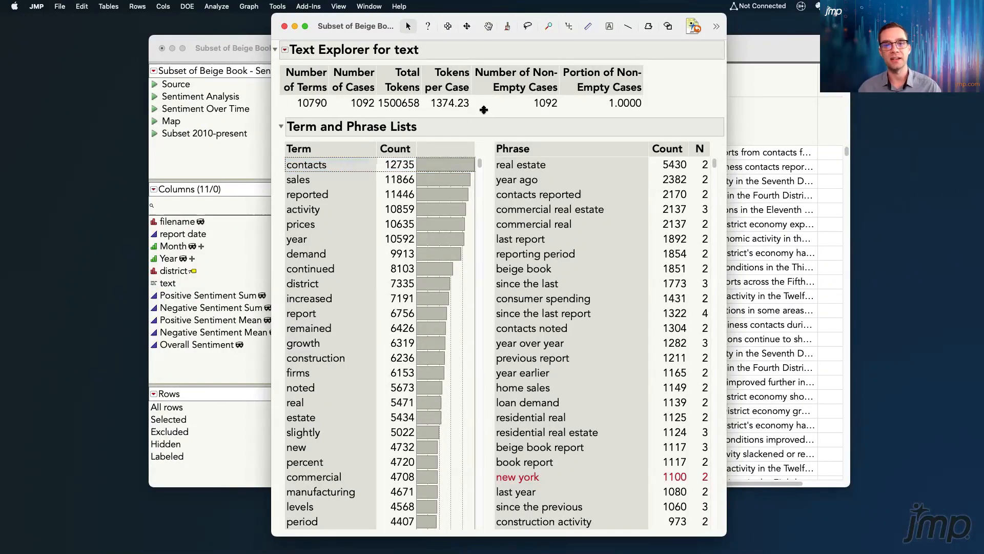
{"action": "left_click", "coordinate": [678, 92]}
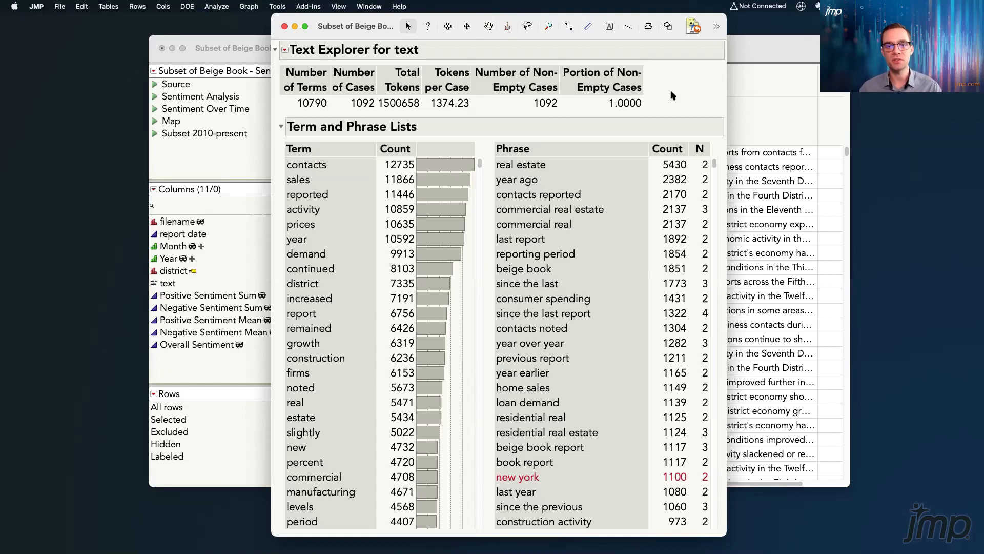
Add the phrase "loan demand" from the phrase list to the term list
{"action": "left_click", "coordinate": [542, 167]}
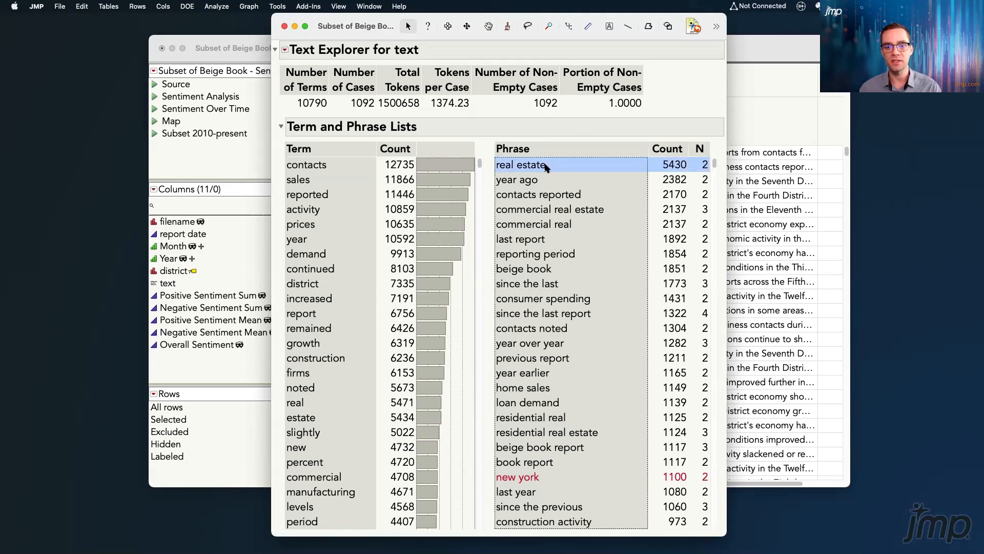
{"action": "left_click", "coordinate": [558, 404]}
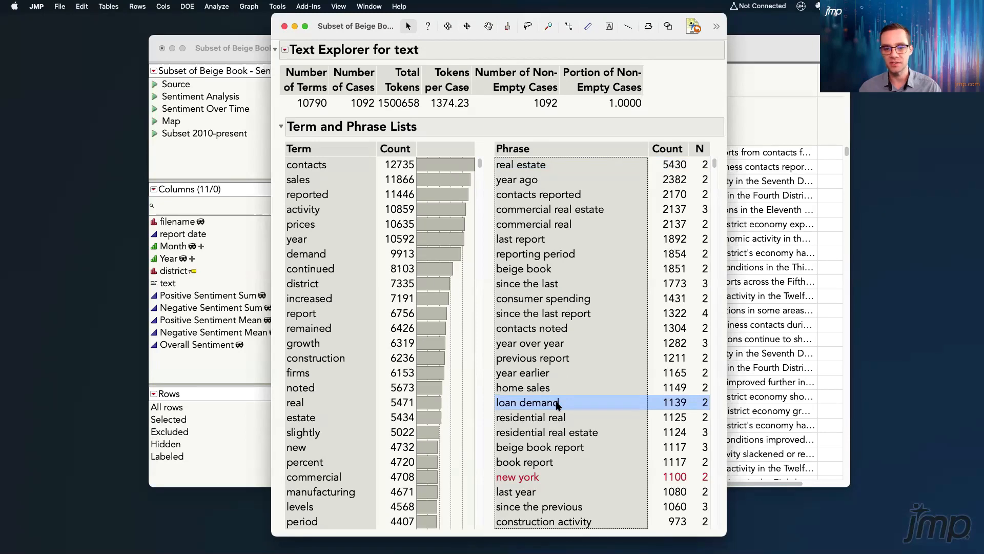
{"action": "right_click", "coordinate": [558, 404]}
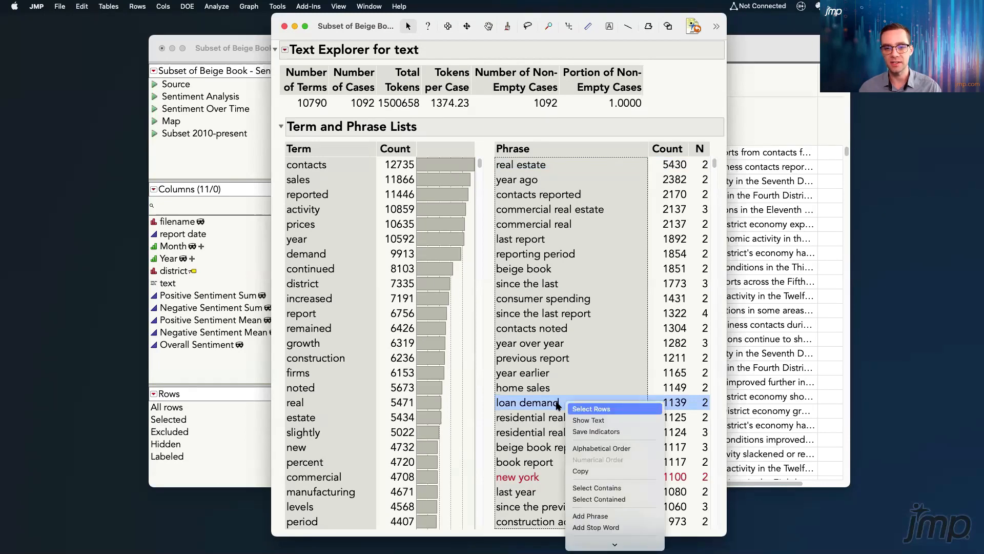
{"action": "left_click", "coordinate": [589, 516]}
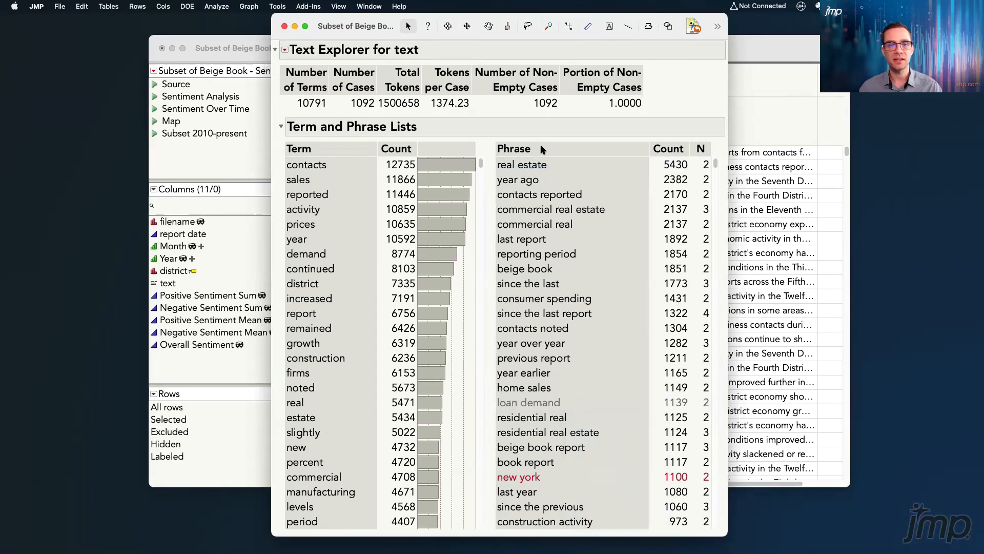
Show the term list's filter, look up "loan demand" in it, and clear the filter text
{"action": "right_click", "coordinate": [328, 148]}
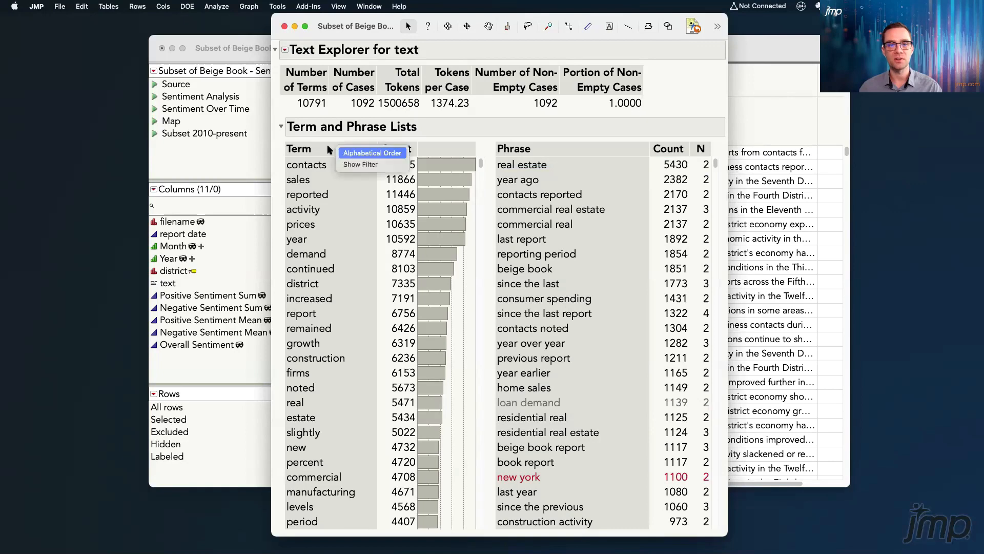
{"action": "left_click", "coordinate": [360, 164]}
{"action": "type", "text": "loan demand"}
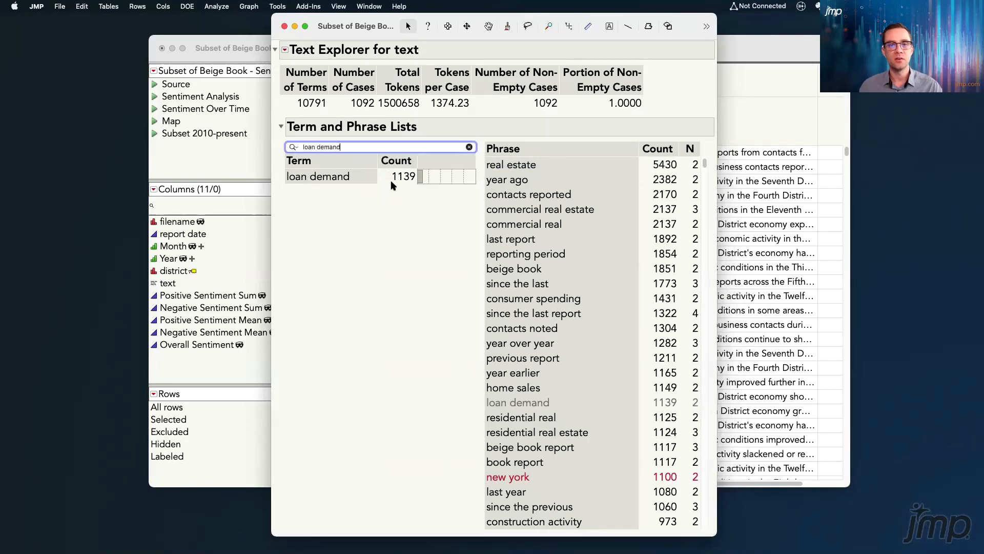
{"action": "left_click", "coordinate": [470, 148]}
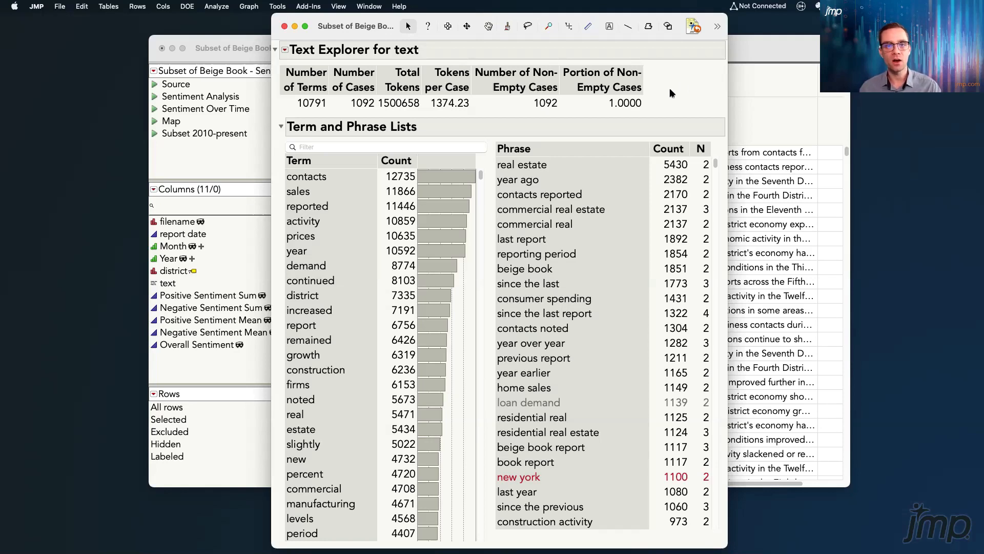
Collapse the Term and Phrase Lists, run Sentiment Analysis on the text, and move the report window to fit the screen
{"action": "left_click", "coordinate": [282, 127]}
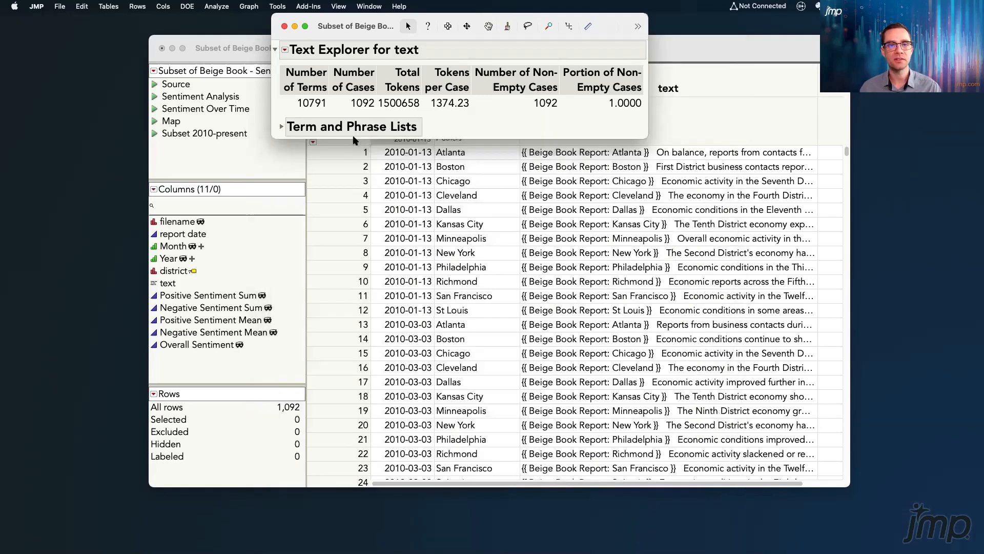
{"action": "left_click", "coordinate": [285, 50]}
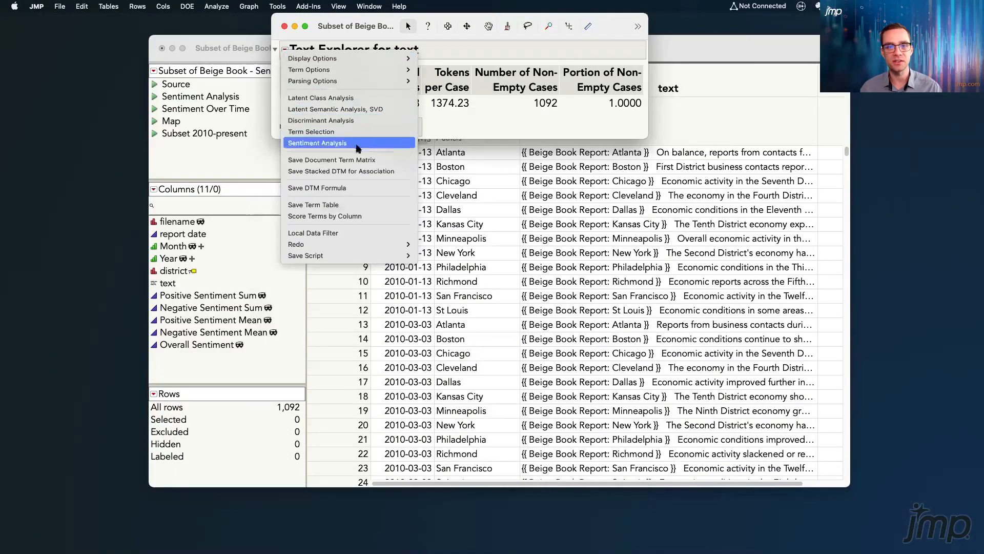
{"action": "left_click", "coordinate": [318, 143]}
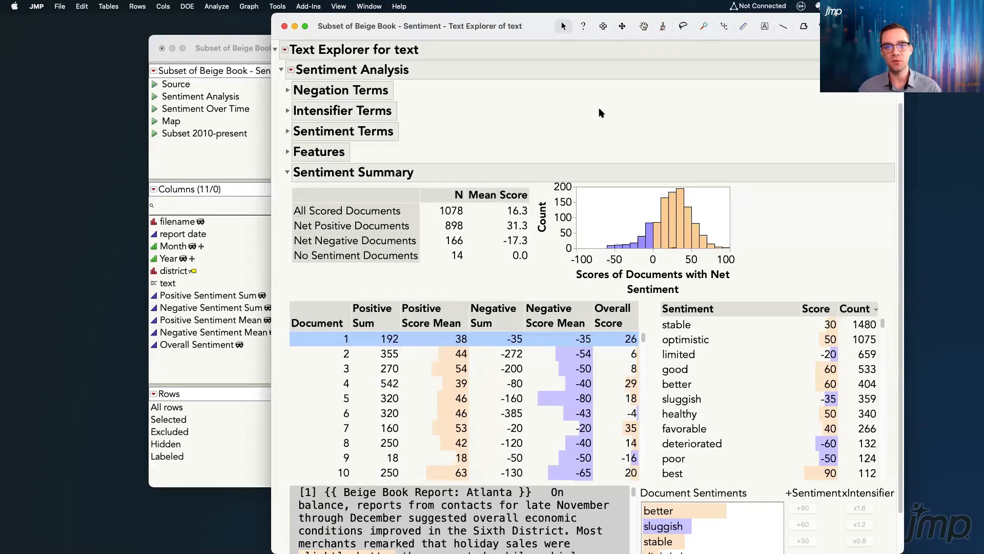
{"action": "left_click_drag", "start_coordinate": [450, 26], "coordinate": [326, 27]}
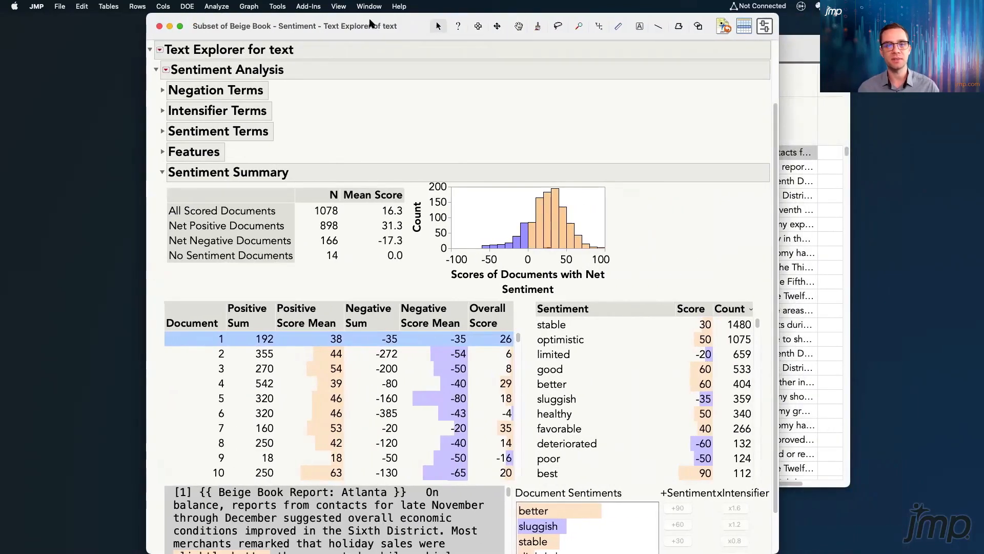
Clear the document selection, expand Sentiment Terms to review the current terms and their scores, and collapse the section again
{"action": "left_click", "coordinate": [463, 227]}
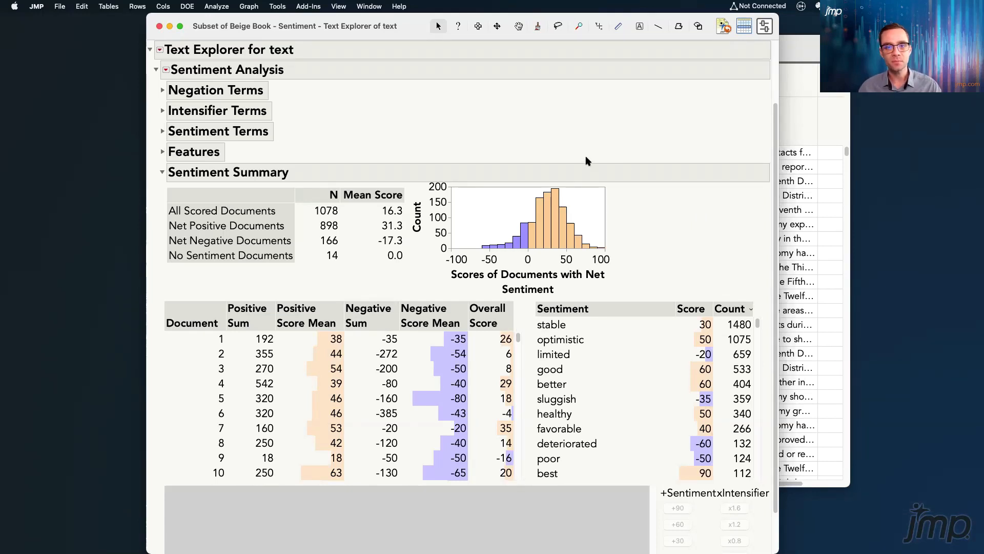
{"action": "left_click", "coordinate": [163, 131]}
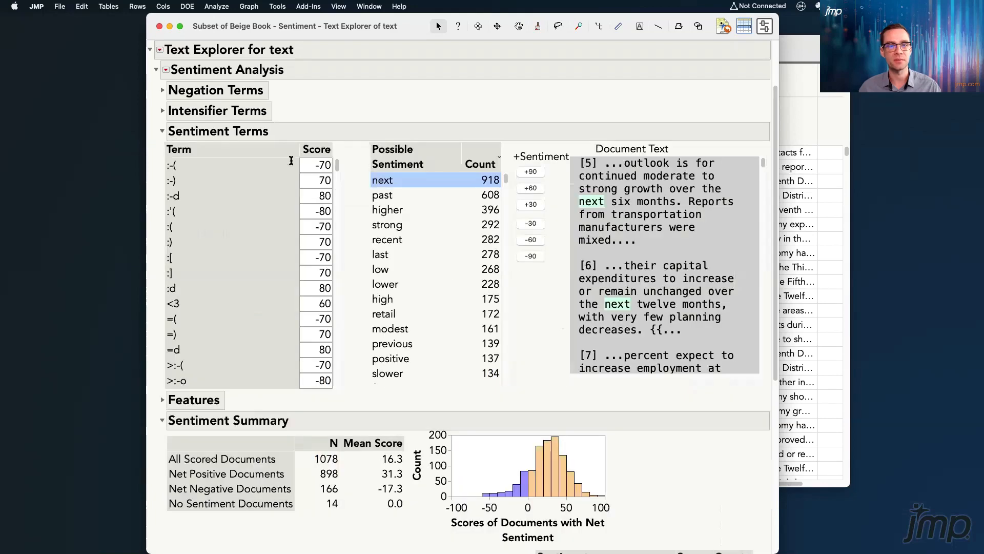
{"action": "left_click_drag", "start_coordinate": [338, 166], "coordinate": [343, 128]}
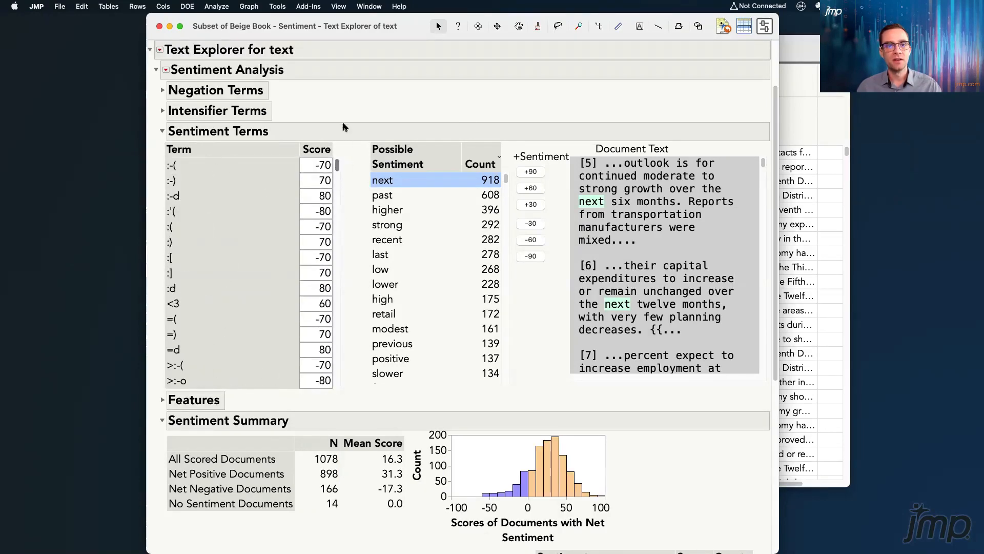
{"action": "left_click", "coordinate": [162, 133]}
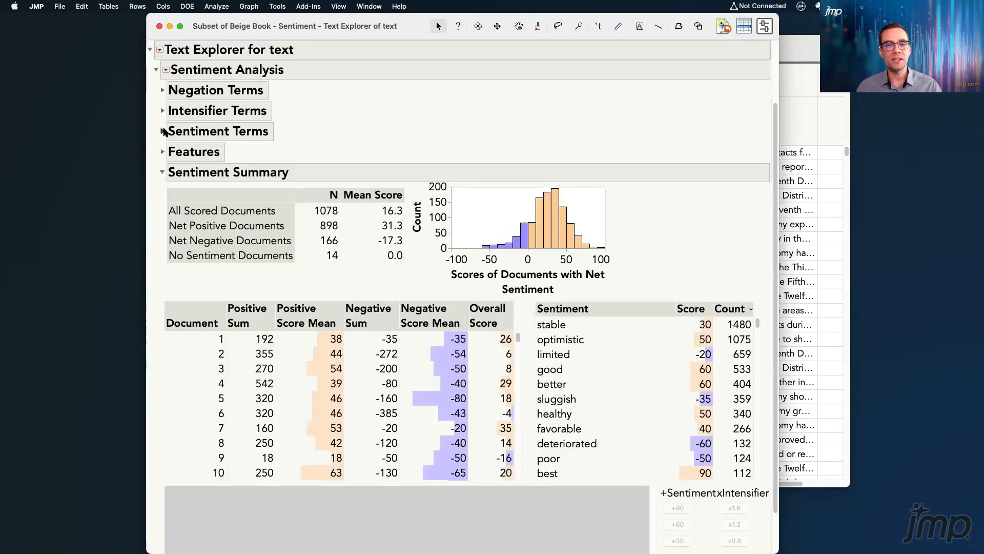
Inspect how document 1's positive score mean is built up, and select that document in the Sentiment Summary to show its text
{"action": "scroll", "coordinate": [511, 91], "scroll_direction": "down", "scroll_amount": 2}
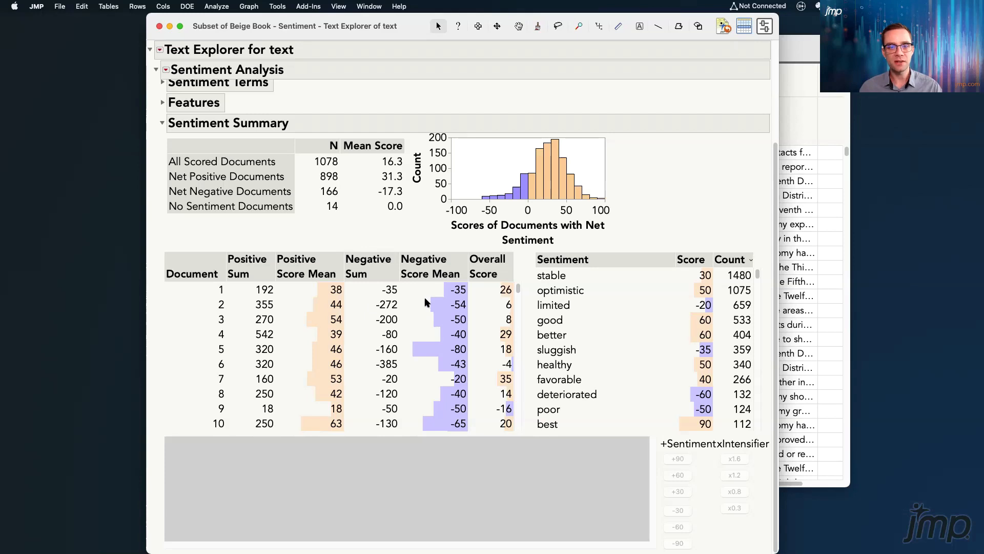
{"action": "mouse_move", "coordinate": [294, 291]}
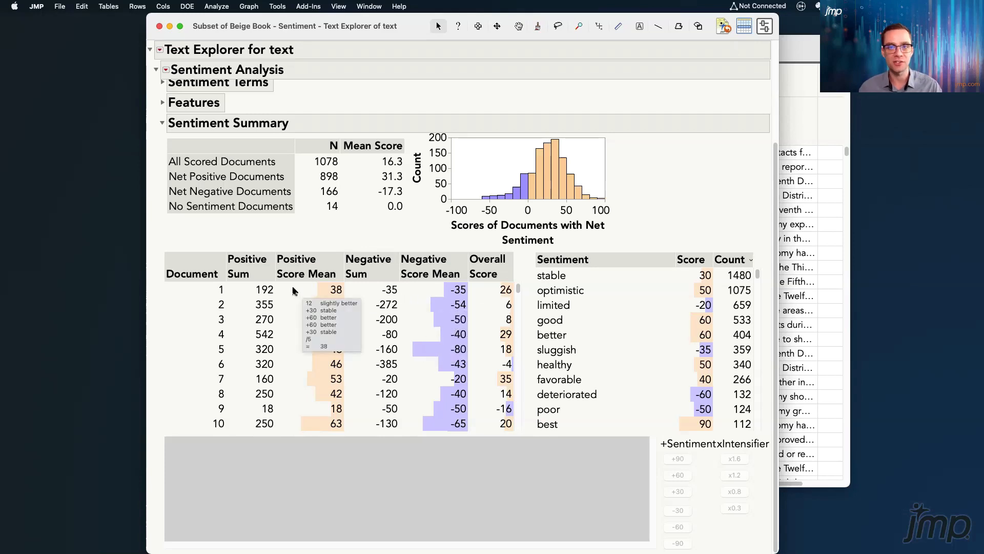
{"action": "left_click", "coordinate": [293, 291]}
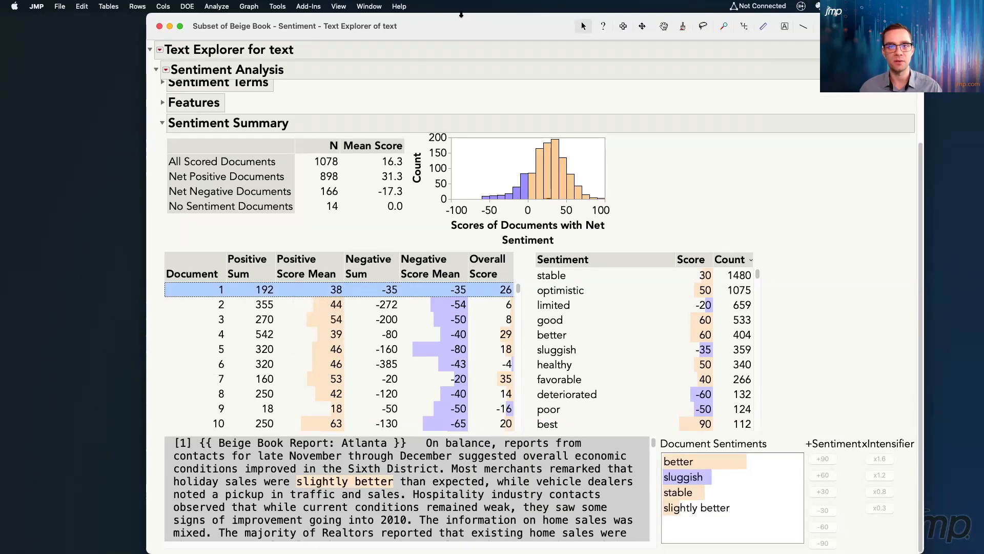
Reposition the report window and score the uncategorized word "weak" in document 1's text as a sentiment term of -60
{"action": "left_click_drag", "start_coordinate": [462, 13], "coordinate": [448, 29]}
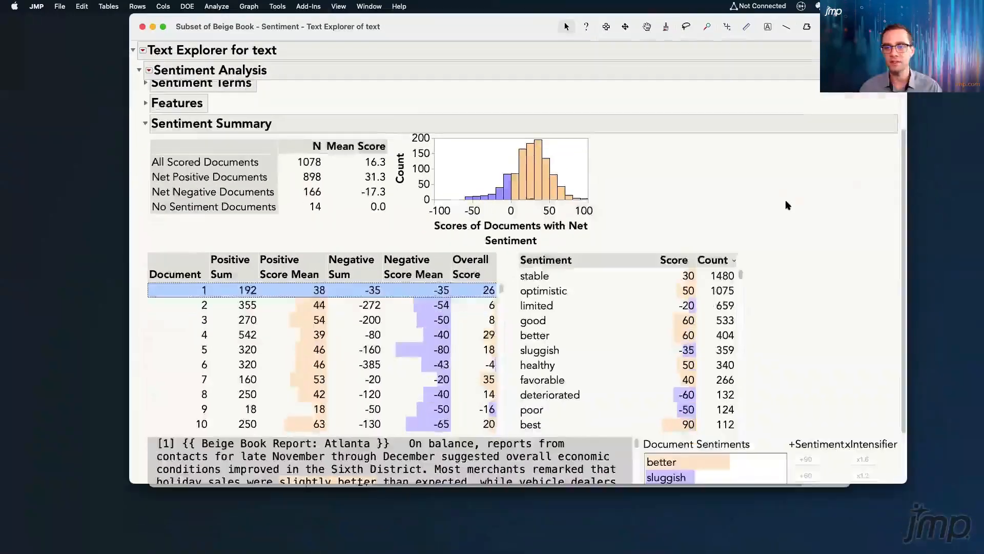
{"action": "scroll", "coordinate": [789, 193], "scroll_direction": "down", "scroll_amount": 3}
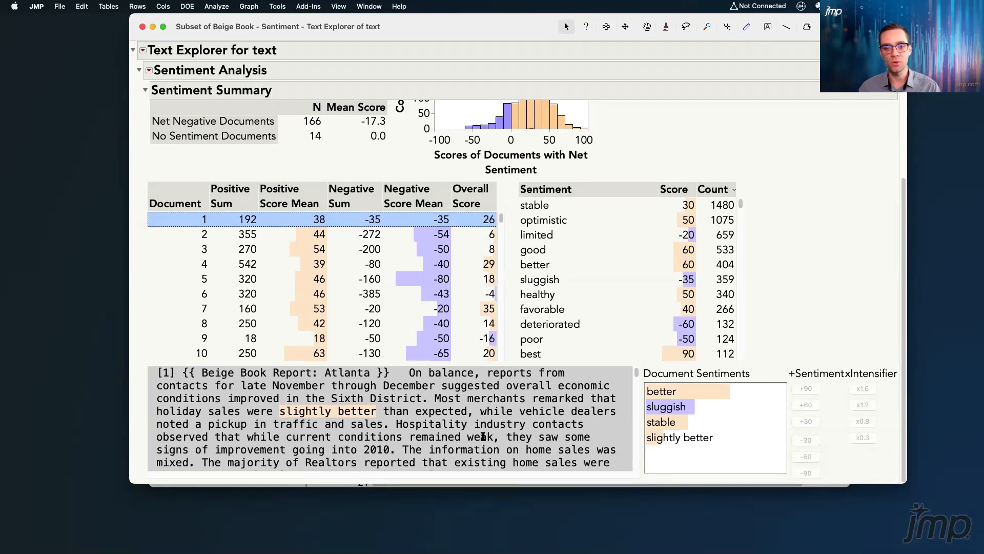
{"action": "left_click", "coordinate": [482, 436]}
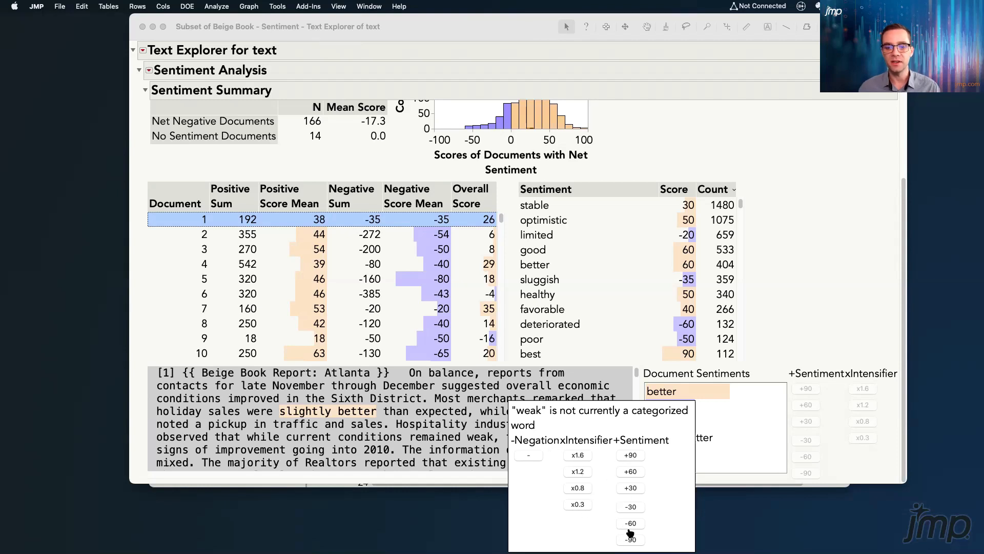
{"action": "left_click", "coordinate": [631, 523]}
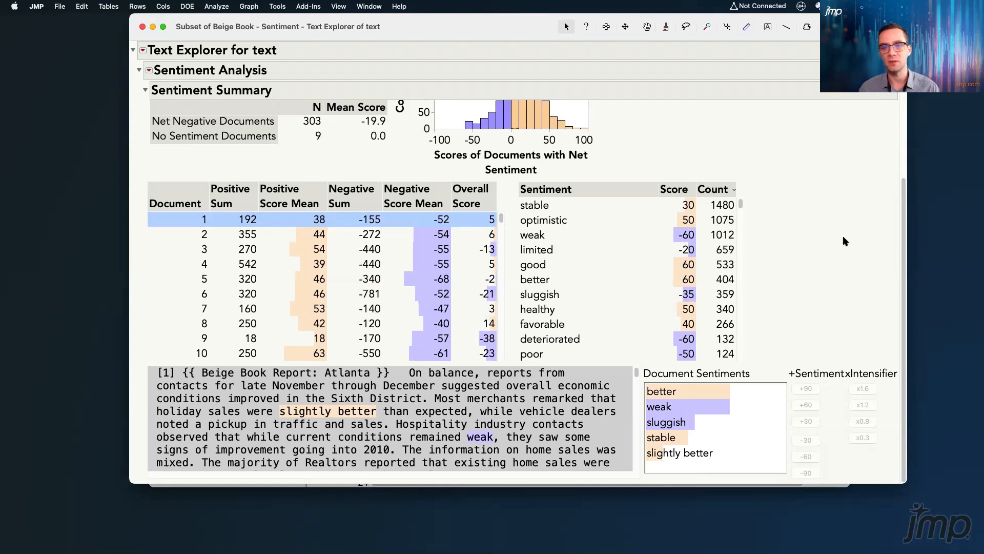
Select "weak" in the Sentiment Summary's sentiment list and read through the document excerpts where it occurs
{"action": "left_click", "coordinate": [567, 234]}
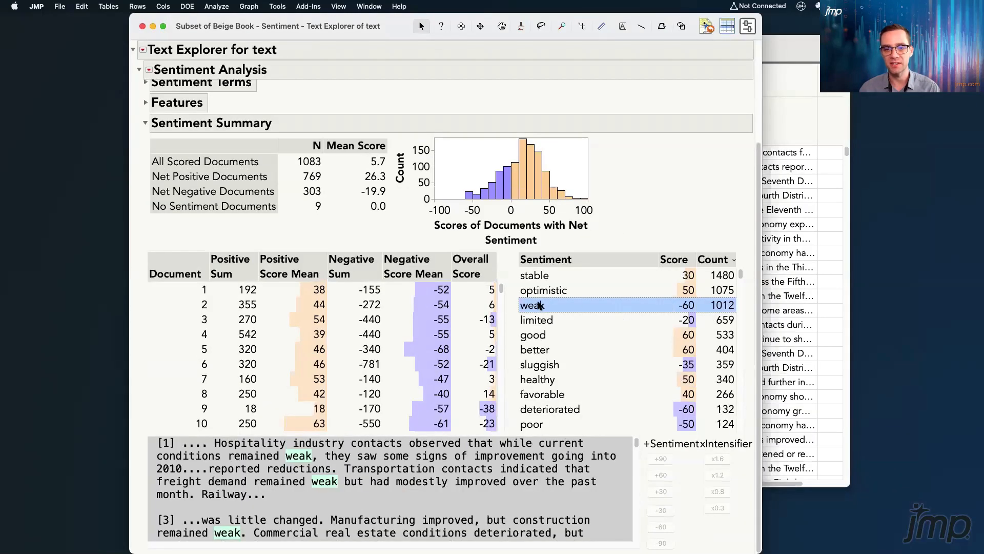
{"action": "scroll", "coordinate": [455, 472], "scroll_direction": "down", "scroll_amount": 3}
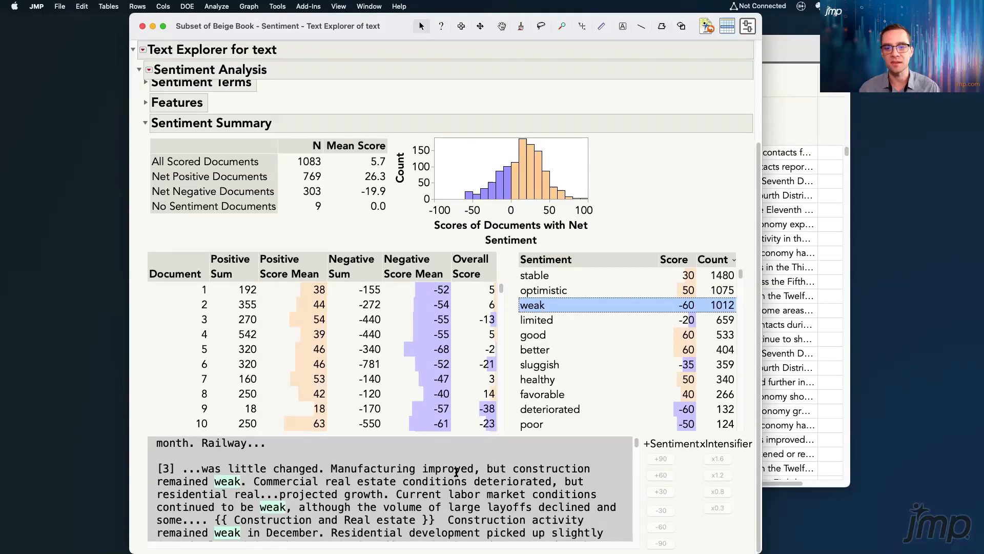
{"action": "scroll", "coordinate": [455, 472], "scroll_direction": "down", "scroll_amount": 2}
{"action": "scroll", "coordinate": [457, 472], "scroll_direction": "down", "scroll_amount": 1}
{"action": "scroll", "coordinate": [457, 472], "scroll_direction": "down", "scroll_amount": 2}
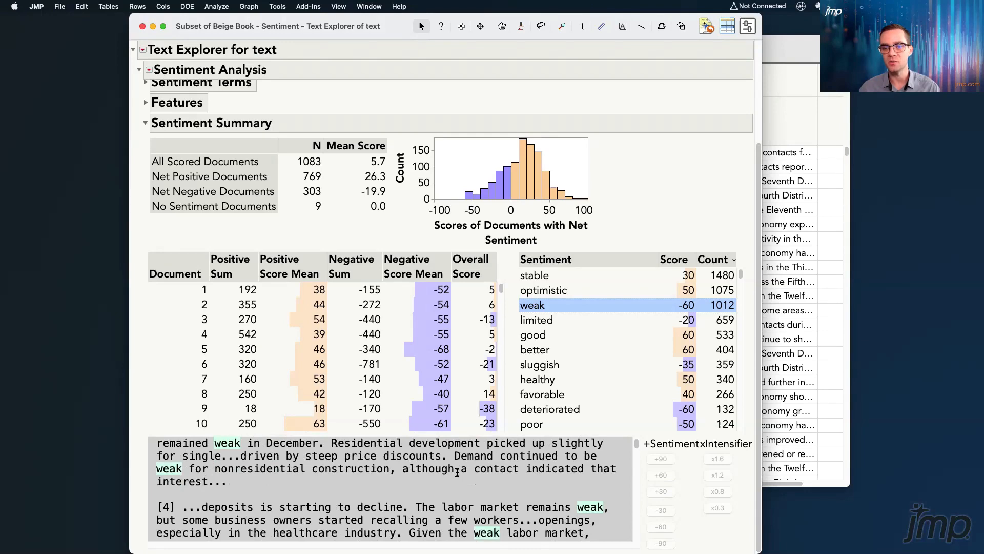
{"action": "scroll", "coordinate": [458, 472], "scroll_direction": "up", "scroll_amount": 8}
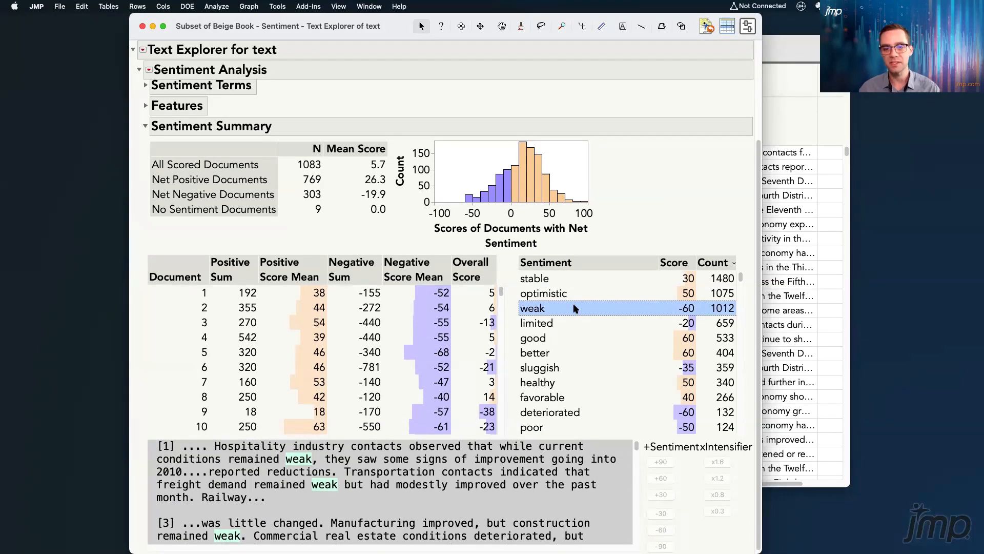
{"action": "scroll", "coordinate": [705, 145], "scroll_direction": "down", "scroll_amount": 1}
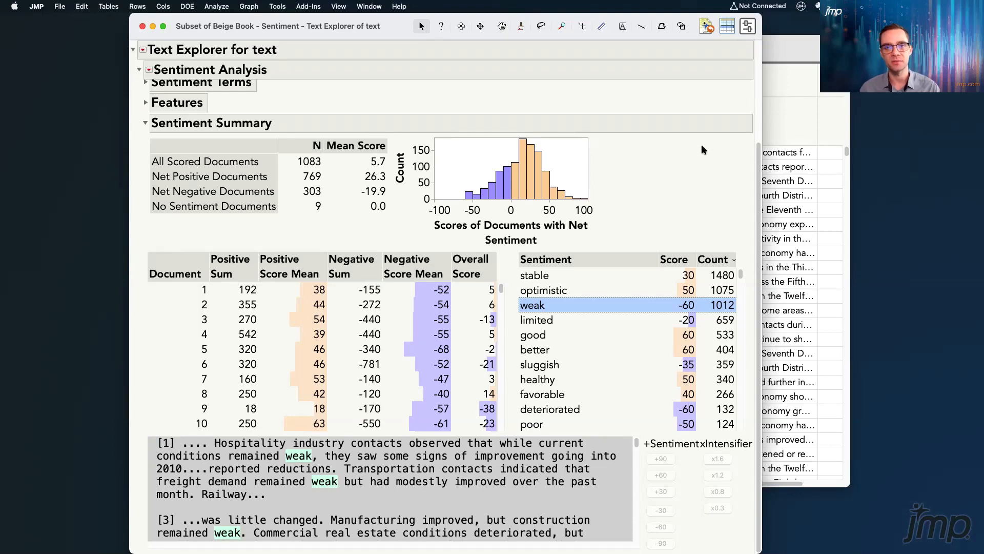
Expand Sentiment Terms and score the possible sentiment "strong" as +60
{"action": "scroll", "coordinate": [702, 146], "scroll_direction": "up", "scroll_amount": 2}
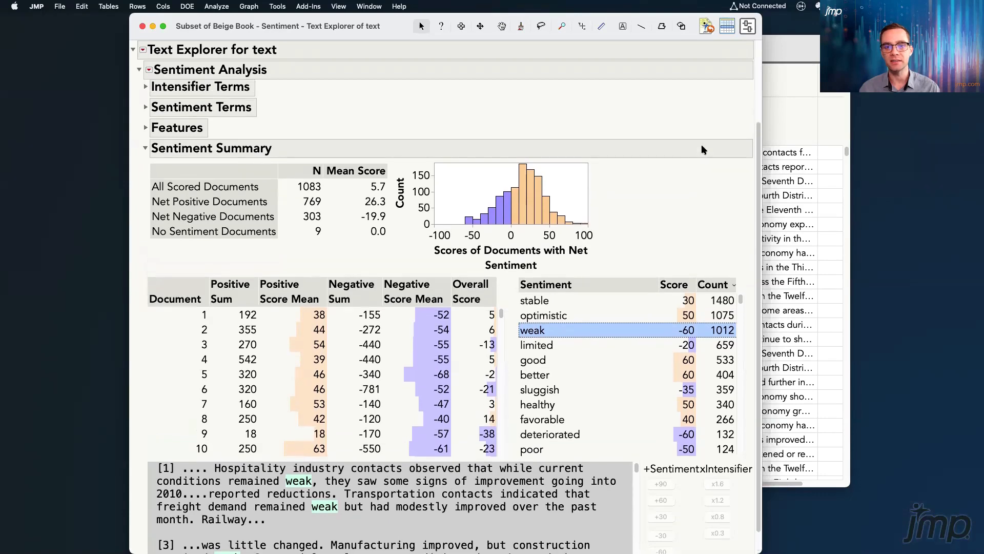
{"action": "scroll", "coordinate": [702, 146], "scroll_direction": "up", "scroll_amount": 5}
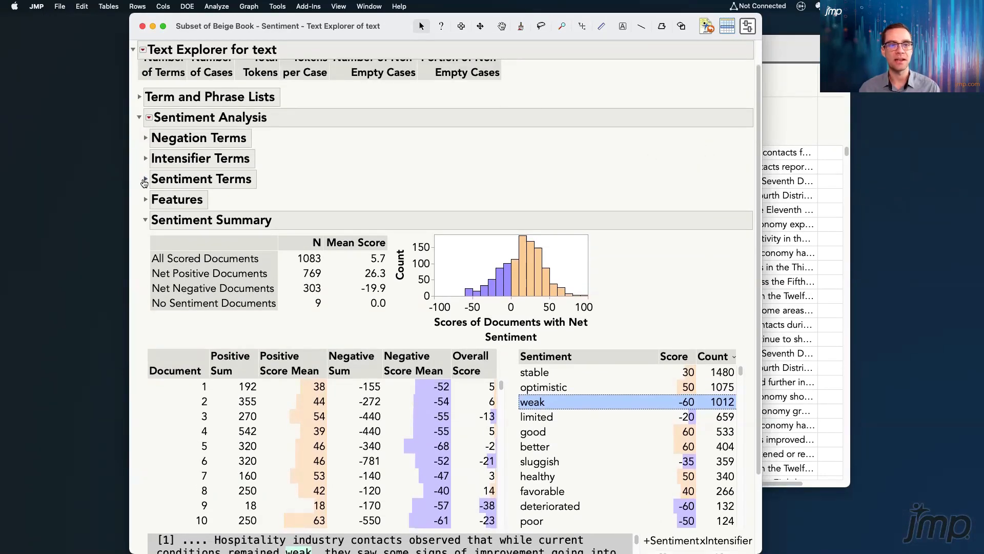
{"action": "left_click", "coordinate": [146, 179]}
{"action": "mouse_move", "coordinate": [332, 169]}
{"action": "left_mouse_down"}
{"action": "mouse_move", "coordinate": [493, 177]}
{"action": "mouse_move", "coordinate": [514, 410]}
{"action": "mouse_move", "coordinate": [397, 444]}
{"action": "left_mouse_up"}
{"action": "mouse_move", "coordinate": [335, 441]}
{"action": "left_mouse_down"}
{"action": "mouse_move", "coordinate": [329, 272]}
{"action": "mouse_move", "coordinate": [339, 181]}
{"action": "left_mouse_up"}
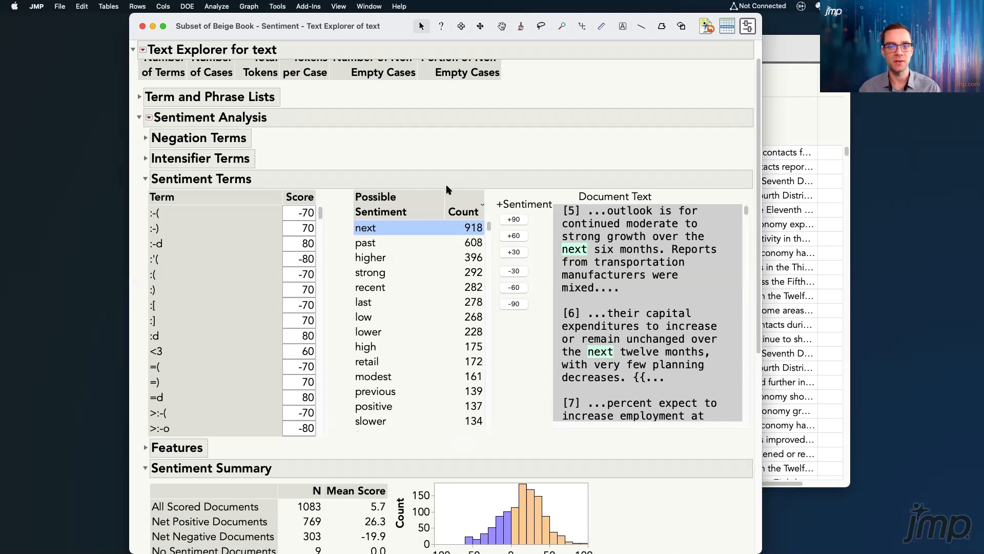
{"action": "left_click", "coordinate": [403, 277]}
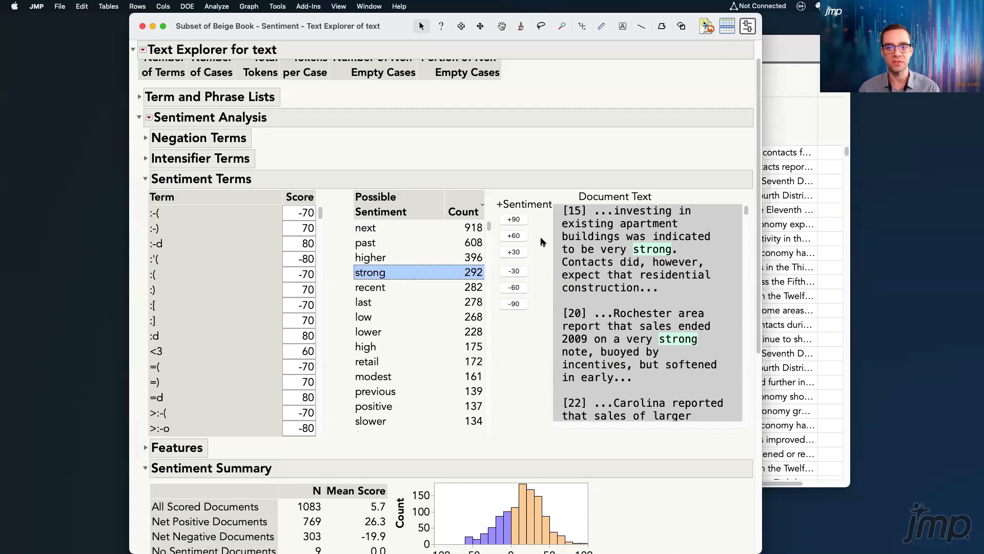
{"action": "left_click", "coordinate": [523, 237]}
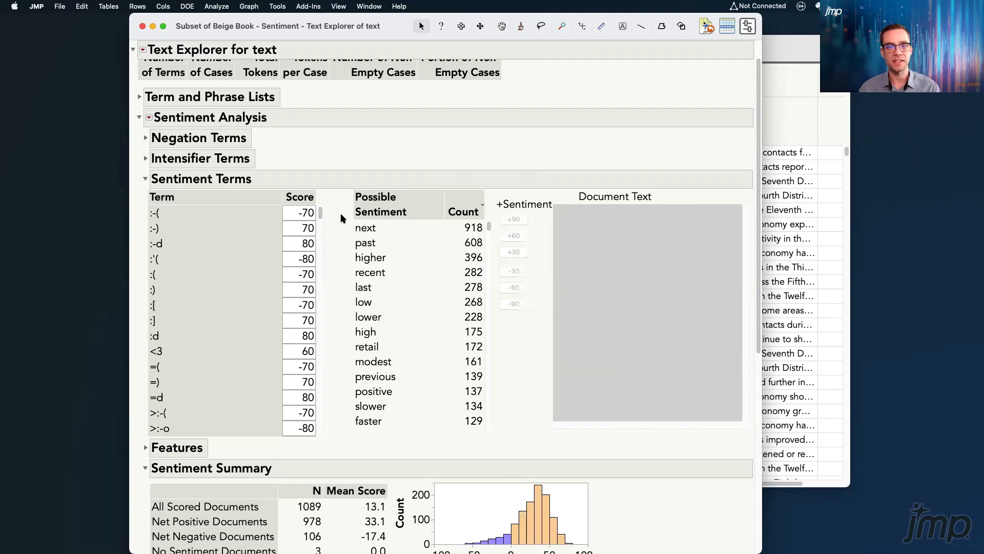
Find "strong" in the sentiment term list, set its score to 50, and collapse Sentiment Terms
{"action": "left_click_drag", "start_coordinate": [320, 212], "coordinate": [320, 391]}
{"action": "left_click", "coordinate": [169, 228]}
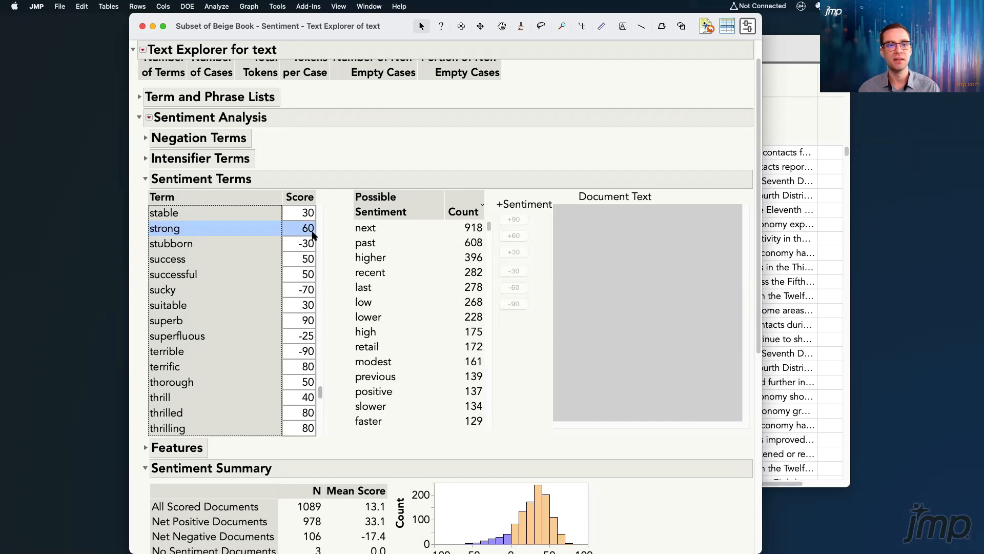
{"action": "left_click", "coordinate": [305, 229]}
{"action": "left_click", "coordinate": [305, 229]}
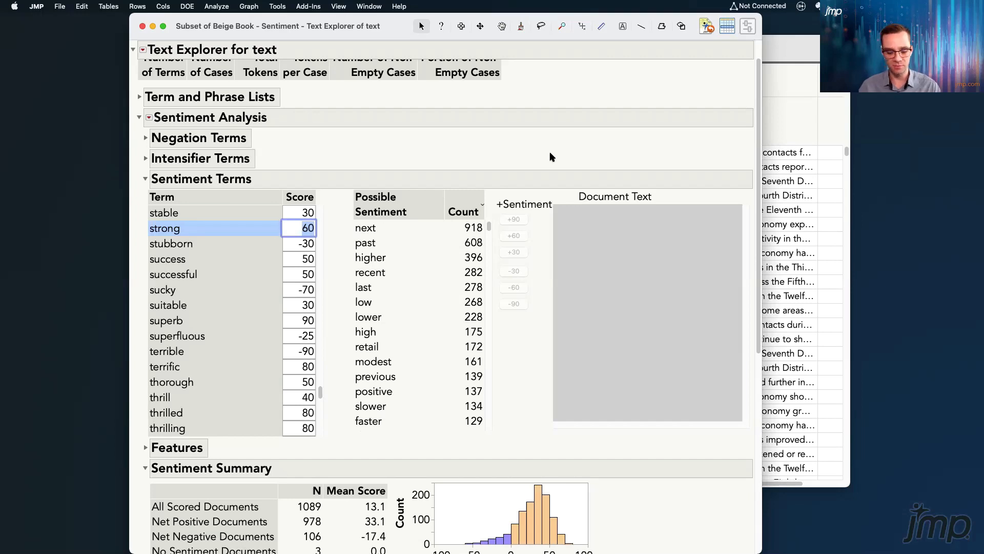
{"action": "type", "text": "5"}
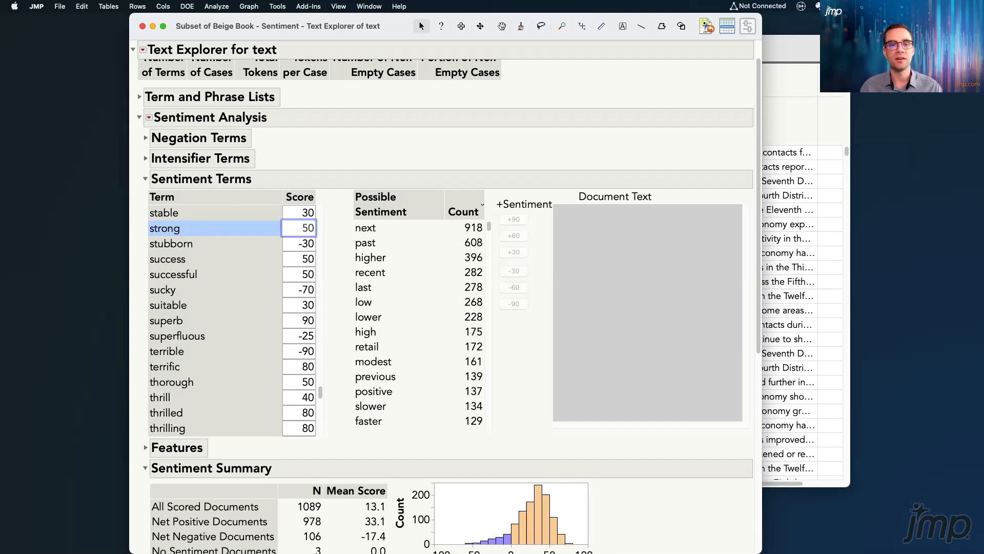
{"action": "key", "text": "Return"}
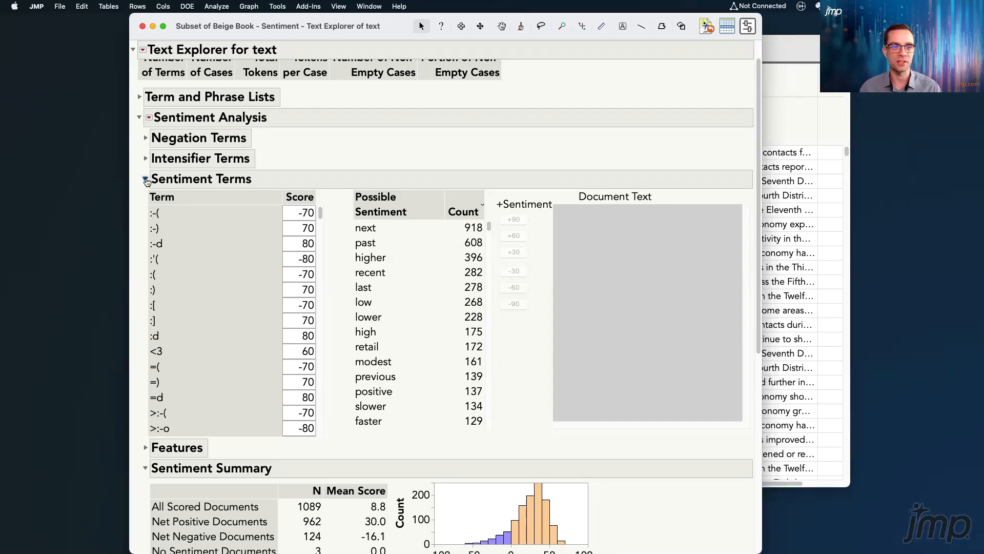
{"action": "left_click", "coordinate": [146, 179]}
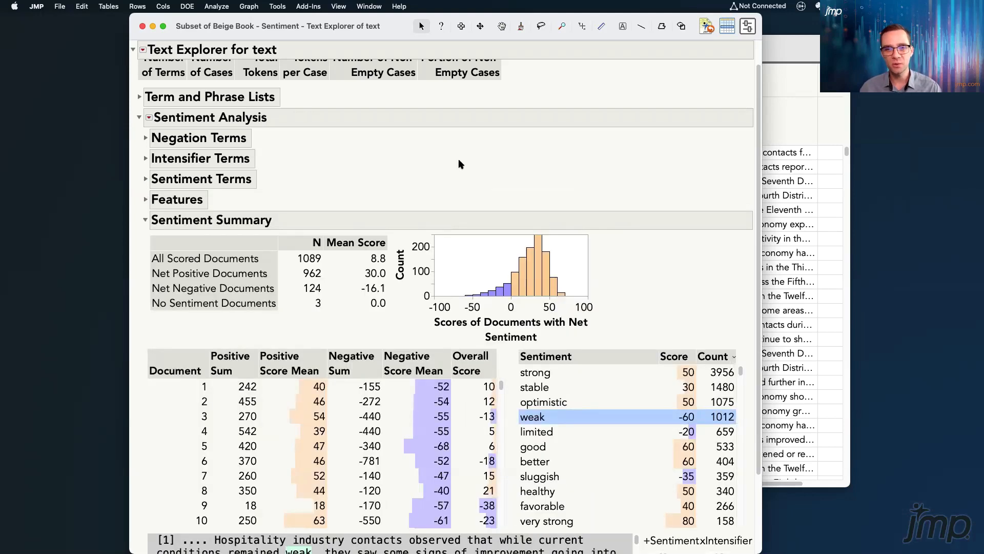
Try adding "strongest" with a score of 90 to the local list in Manage Sentiment Terms, and cancel the dialog
{"action": "left_click", "coordinate": [148, 118]}
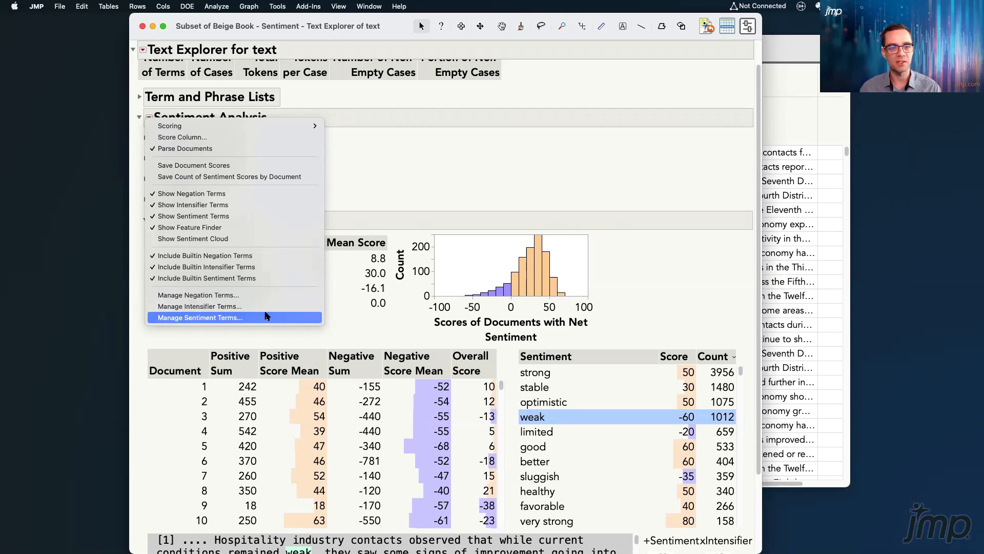
{"action": "left_click", "coordinate": [291, 317]}
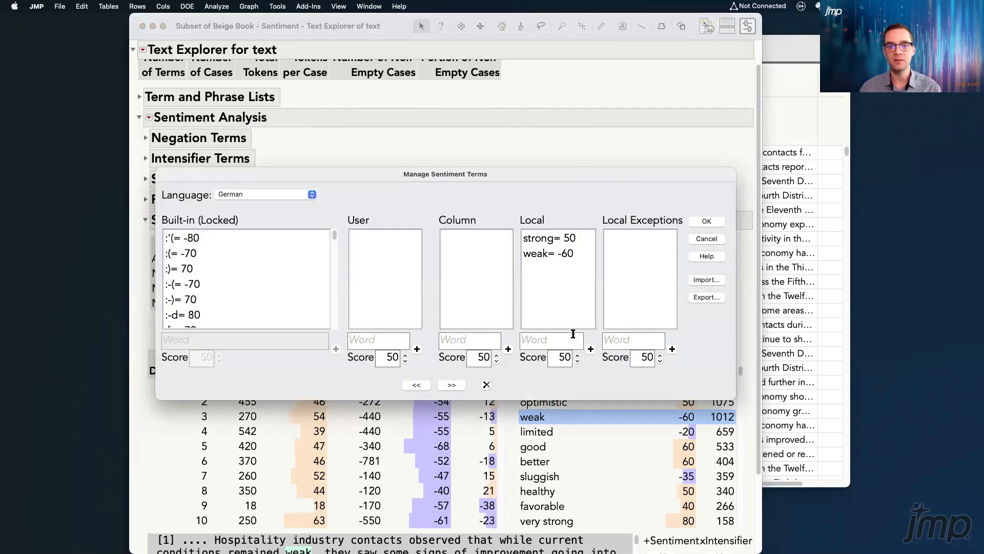
{"action": "left_click", "coordinate": [553, 341]}
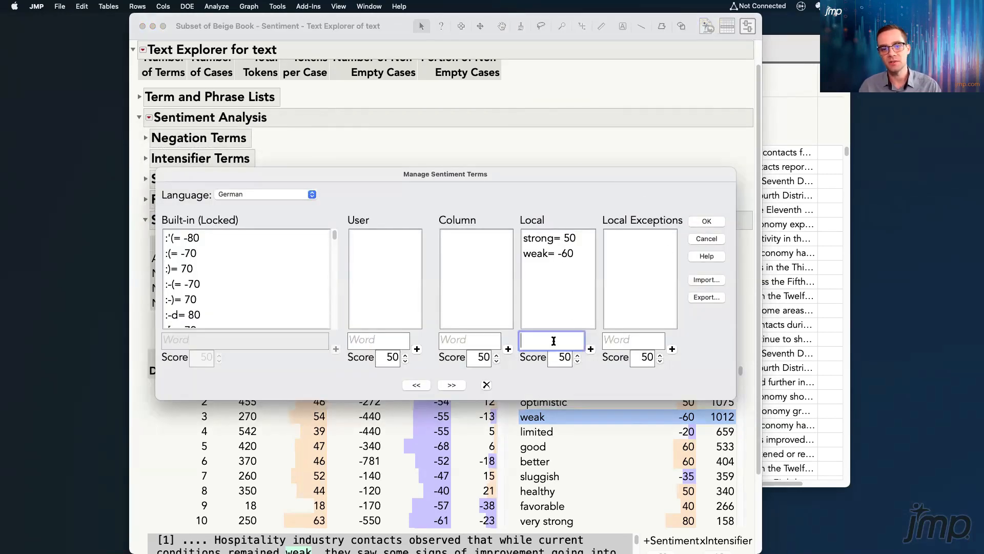
{"action": "type", "text": "strongest"}
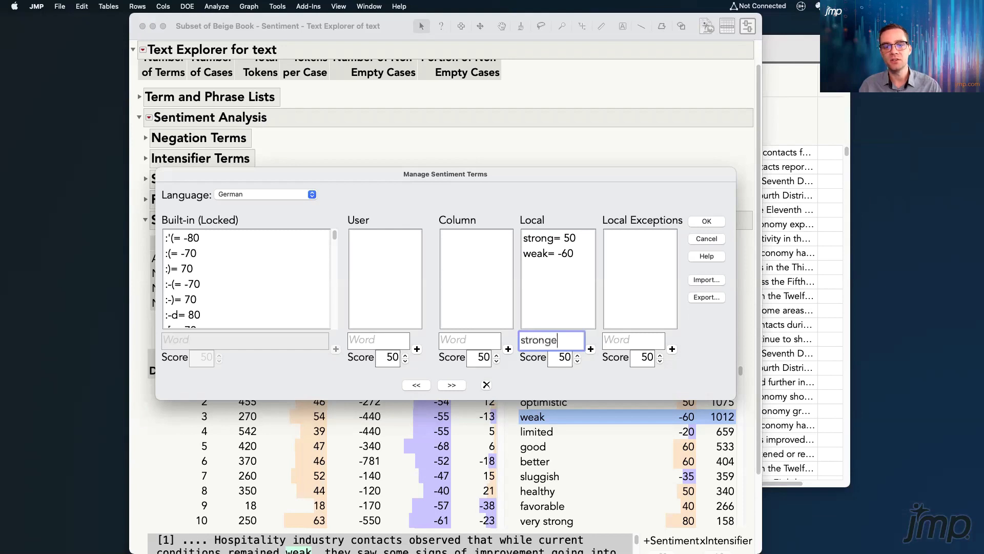
{"action": "left_click", "coordinate": [557, 357]}
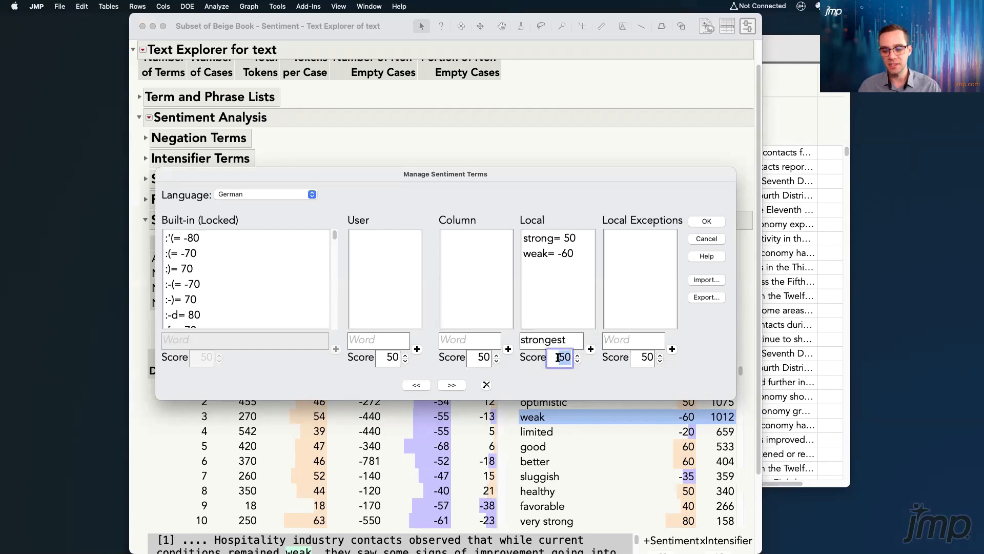
{"action": "type", "text": "90"}
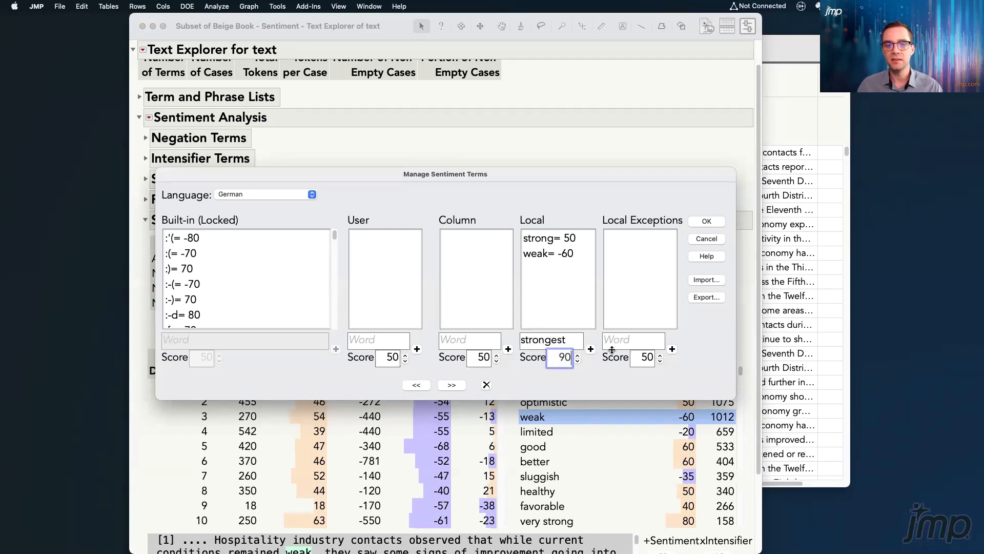
{"action": "left_click", "coordinate": [590, 349]}
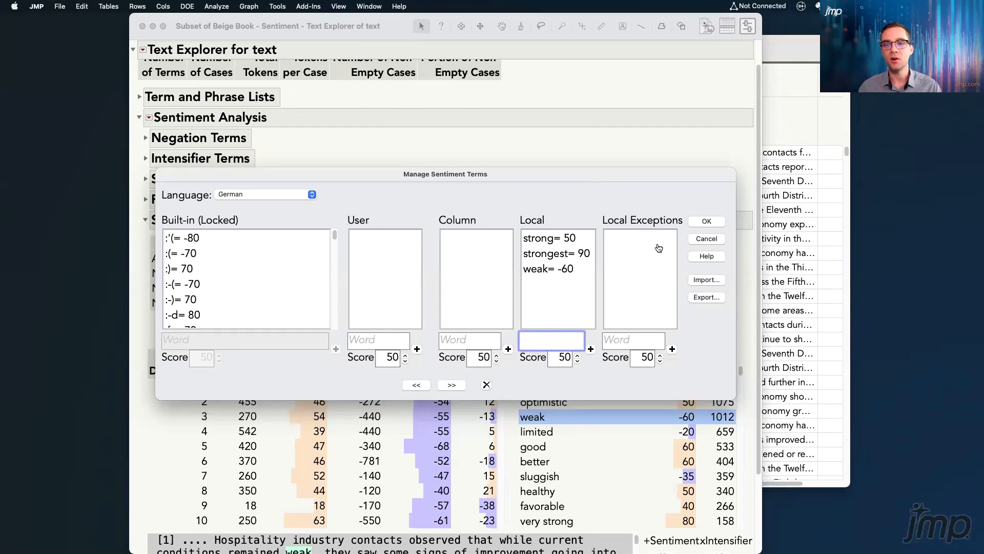
{"action": "mouse_move", "coordinate": [696, 317]}
{"action": "left_mouse_down"}
{"action": "mouse_move", "coordinate": [735, 307]}
{"action": "mouse_move", "coordinate": [728, 267]}
{"action": "mouse_move", "coordinate": [673, 280]}
{"action": "mouse_move", "coordinate": [687, 319]}
{"action": "mouse_move", "coordinate": [704, 321]}
{"action": "left_mouse_up"}
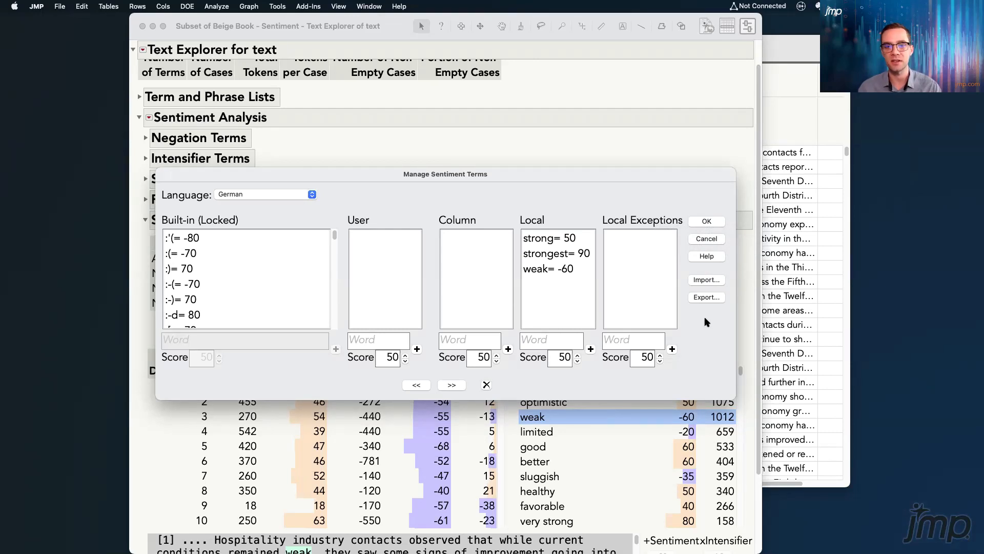
{"action": "left_click", "coordinate": [707, 240]}
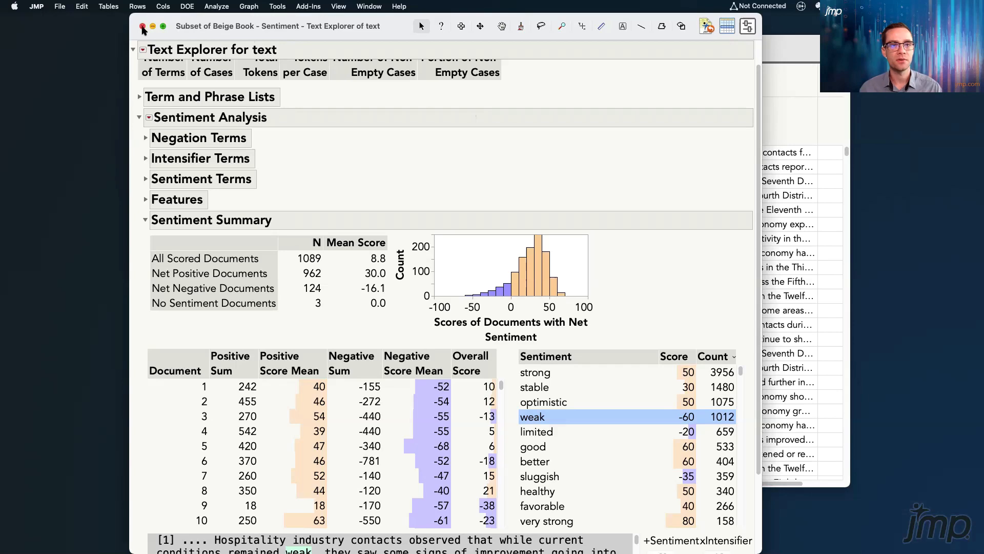
Close the subset's Text Explorer report, minimize the subset data table, and bring up the full Beige Book - Sentiment Text Explorer report
{"action": "left_click", "coordinate": [143, 27]}
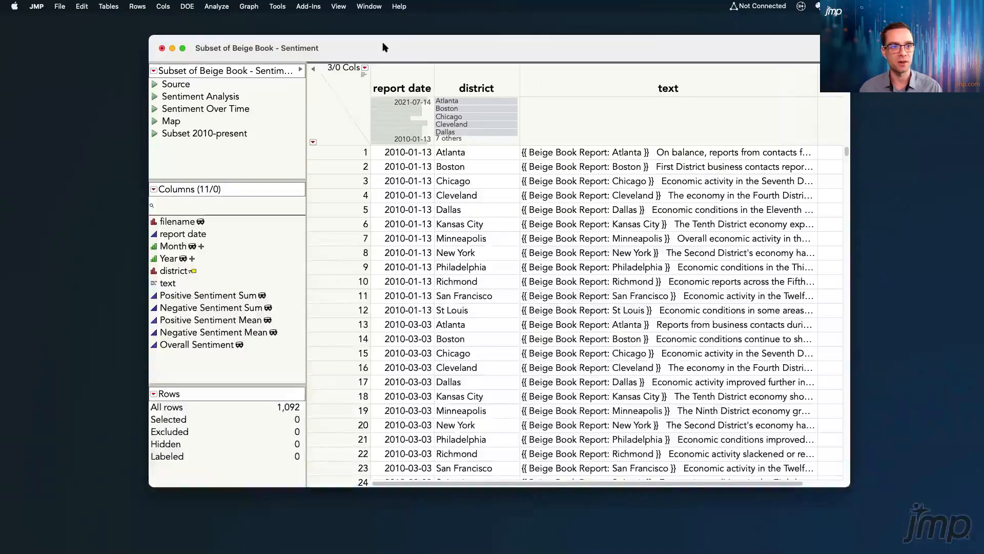
{"action": "left_click", "coordinate": [172, 48]}
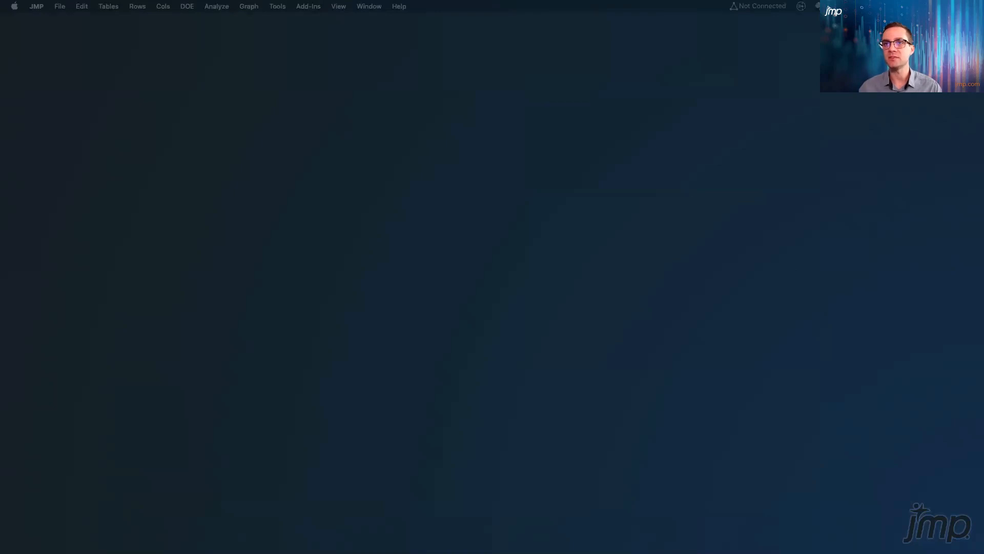
{"action": "left_click_drag", "start_coordinate": [820, 0], "coordinate": [351, 97]}
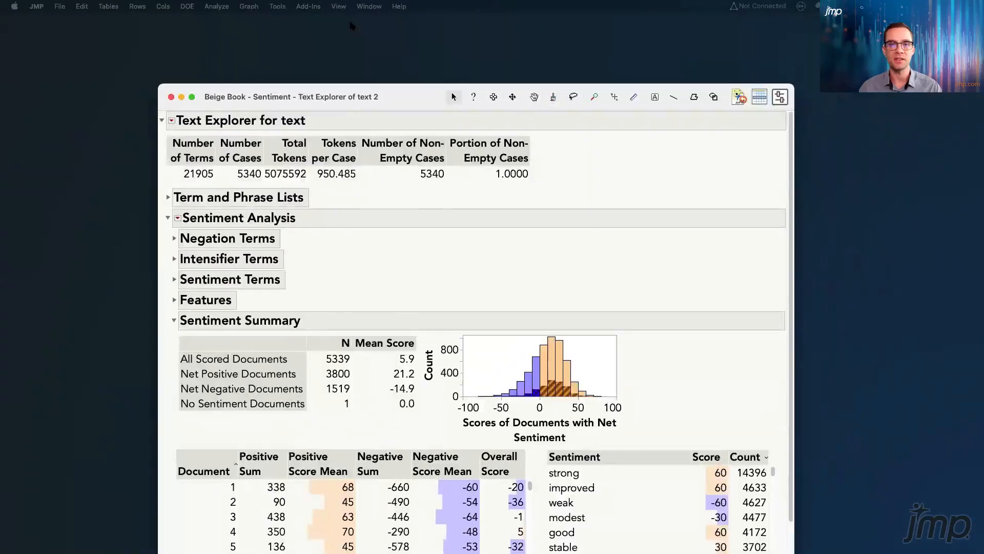
{"action": "mouse_move", "coordinate": [424, 195]}
{"action": "left_mouse_down"}
{"action": "mouse_move", "coordinate": [455, 121]}
{"action": "mouse_move", "coordinate": [407, 115]}
{"action": "mouse_move", "coordinate": [465, 110]}
{"action": "left_mouse_up"}
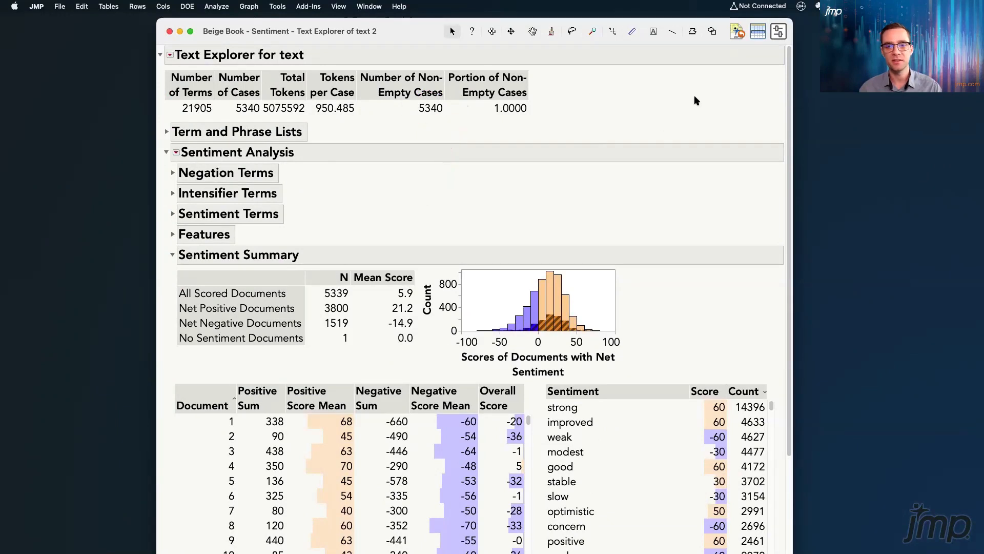
{"action": "left_click_drag", "start_coordinate": [391, 39], "coordinate": [391, 34]}
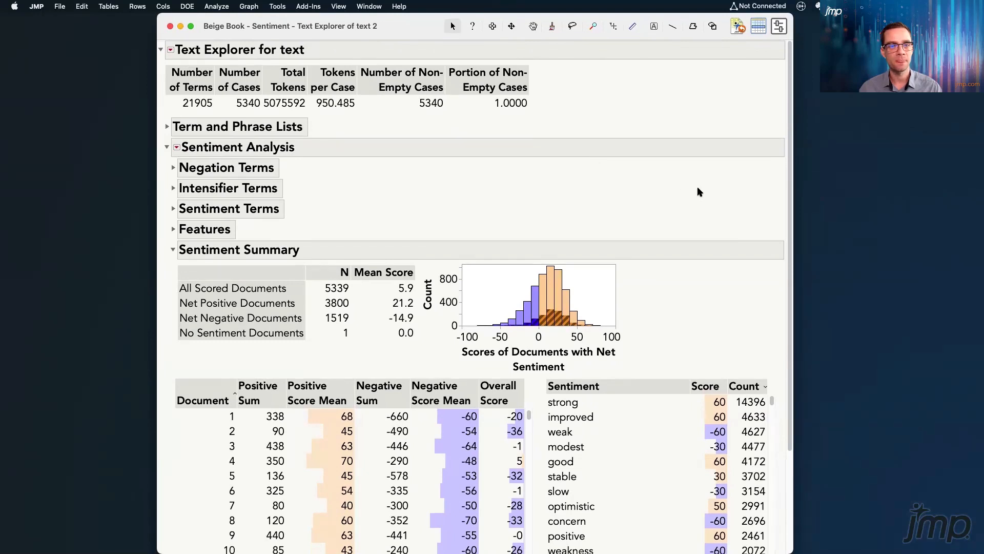
Clear the bar selection in the Sentiment Summary's score histogram
{"action": "scroll", "coordinate": [699, 192], "scroll_direction": "down", "scroll_amount": 2}
{"action": "scroll", "coordinate": [700, 192], "scroll_direction": "down", "scroll_amount": 1}
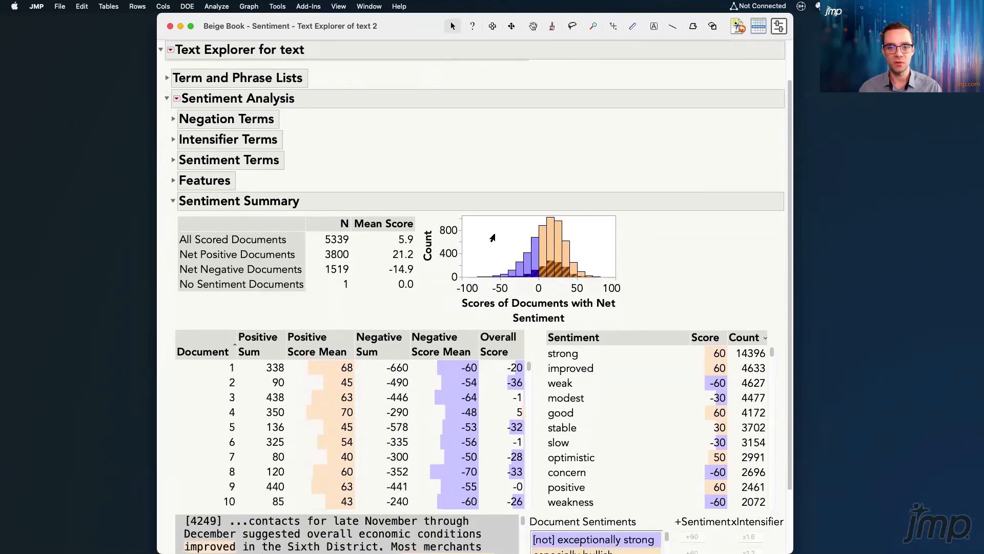
{"action": "left_click", "coordinate": [467, 249]}
{"action": "mouse_move", "coordinate": [658, 313]}
{"action": "left_mouse_down"}
{"action": "mouse_move", "coordinate": [611, 218]}
{"action": "mouse_move", "coordinate": [351, 207]}
{"action": "mouse_move", "coordinate": [179, 221]}
{"action": "mouse_move", "coordinate": [198, 312]}
{"action": "mouse_move", "coordinate": [515, 335]}
{"action": "mouse_move", "coordinate": [660, 309]}
{"action": "left_mouse_up"}
{"action": "scroll", "coordinate": [682, 230], "scroll_direction": "down", "scroll_amount": 5}
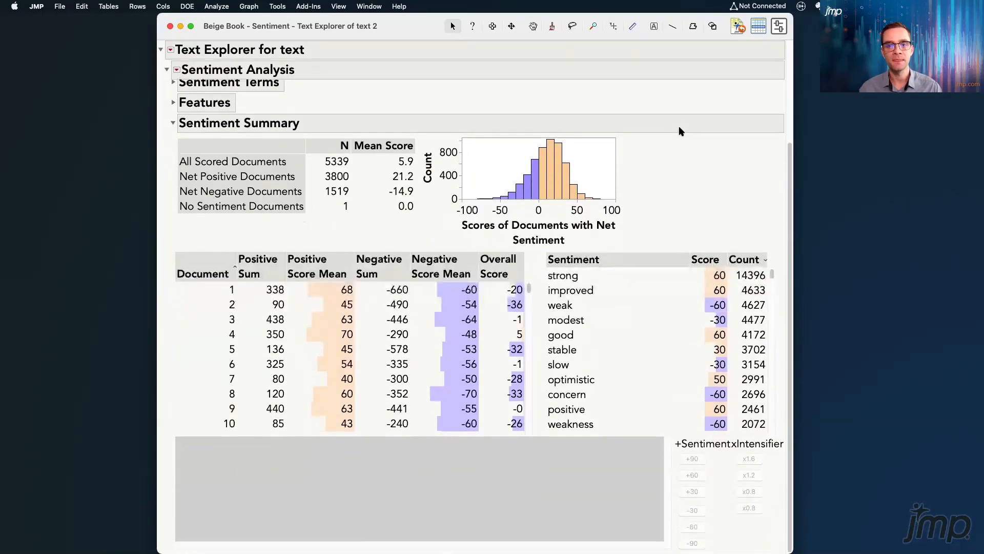
Select documents 1, 2 and 3 in turn and examine how document 3's sums, means and overall score are calculated
{"action": "left_click", "coordinate": [275, 292]}
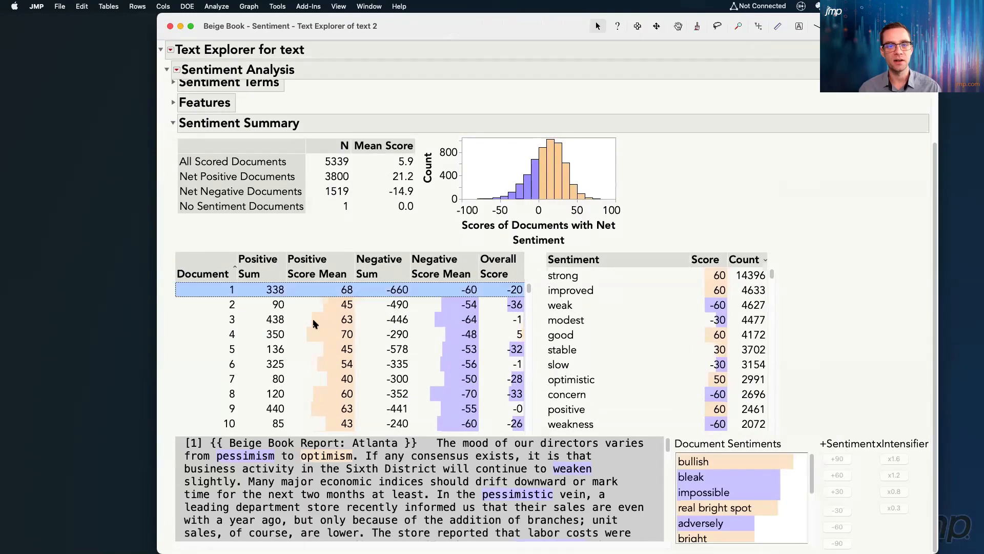
{"action": "left_click", "coordinate": [280, 304]}
{"action": "left_click", "coordinate": [282, 319]}
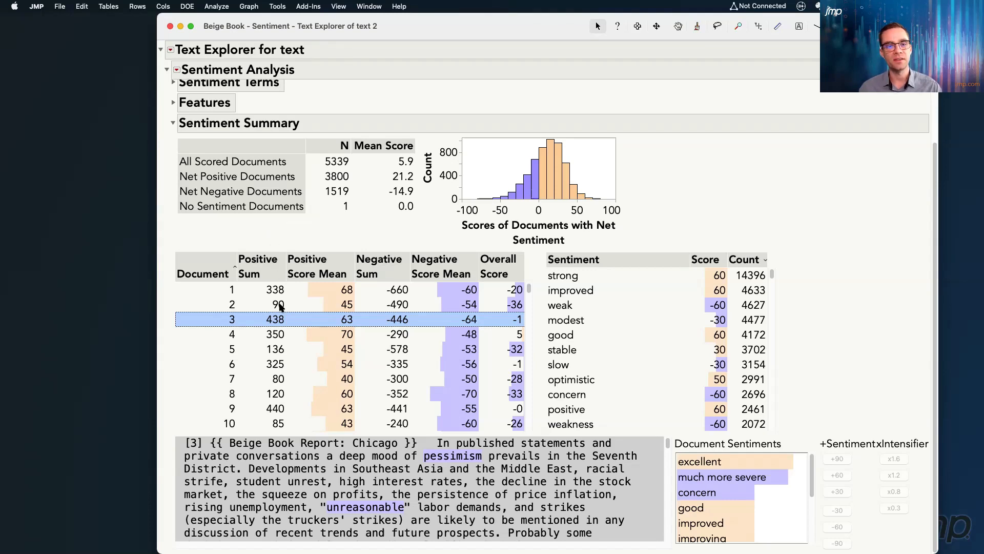
{"action": "mouse_move", "coordinate": [277, 320]}
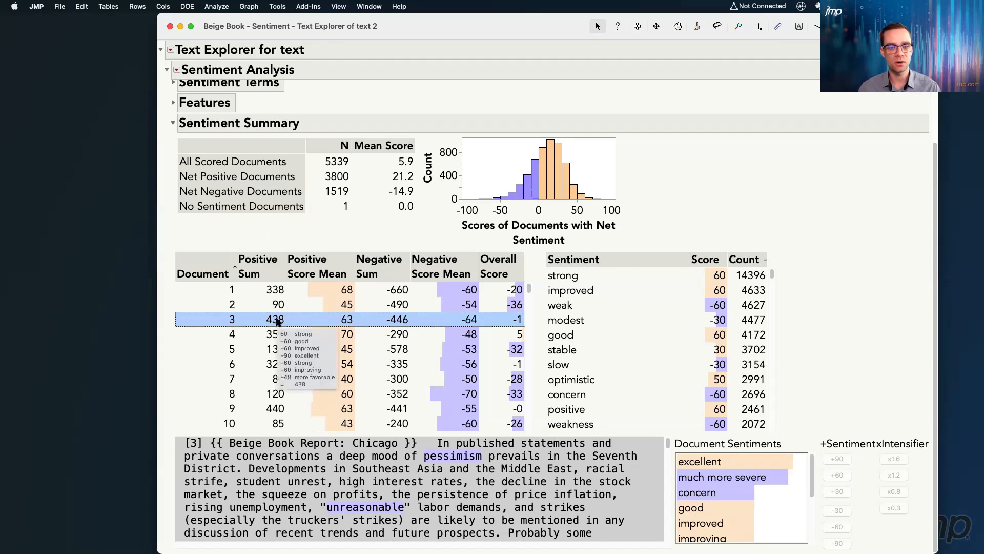
{"action": "mouse_move", "coordinate": [347, 322]}
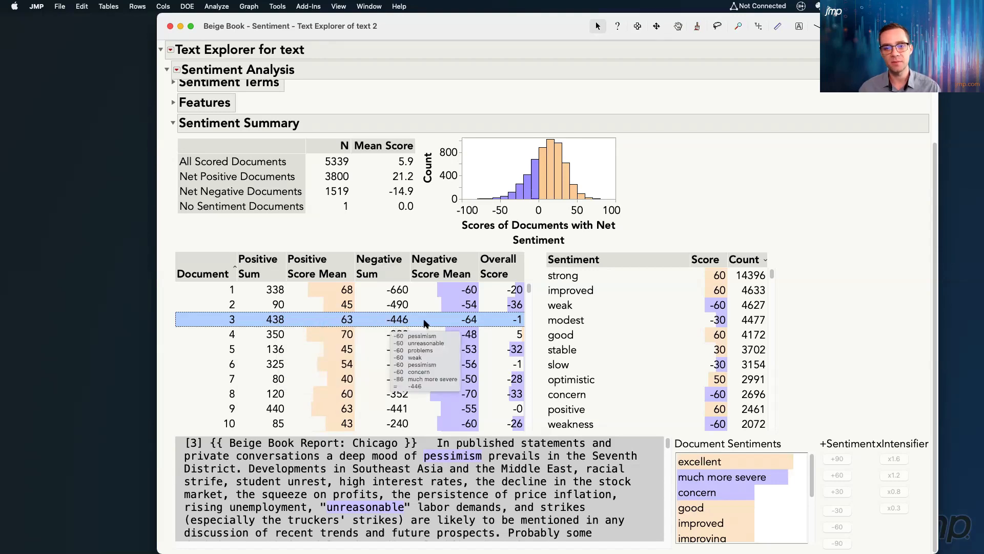
{"action": "mouse_move", "coordinate": [521, 324]}
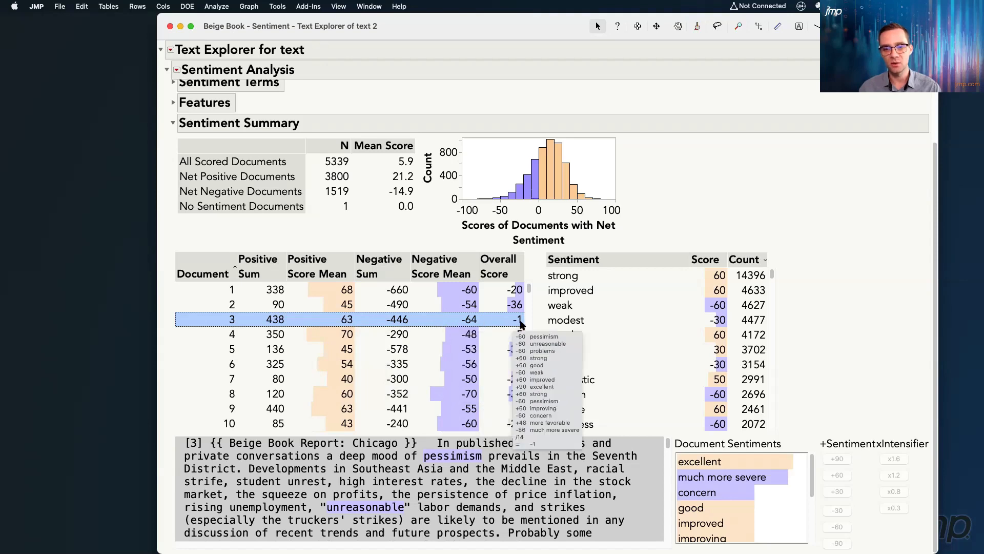
{"action": "mouse_move", "coordinate": [471, 321]}
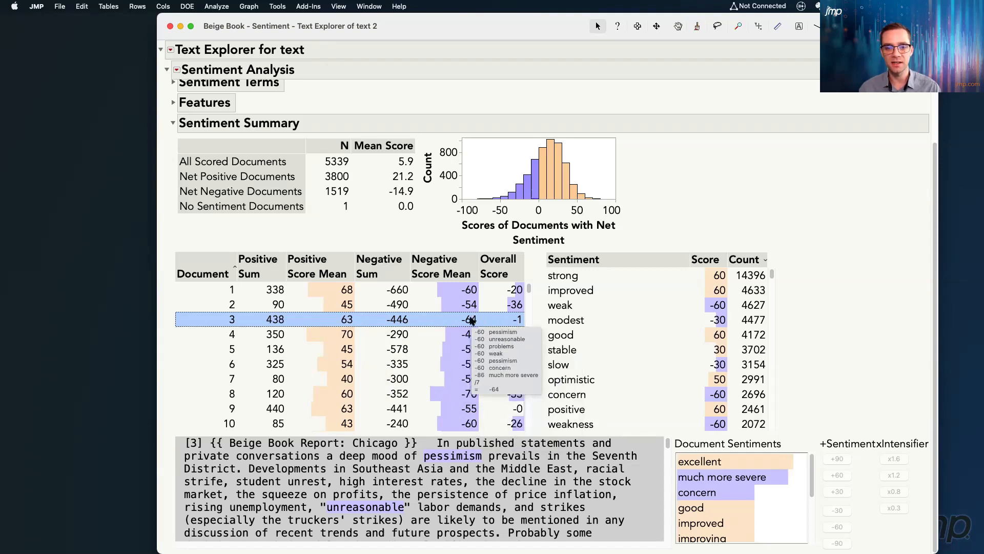
{"action": "mouse_move", "coordinate": [405, 320]}
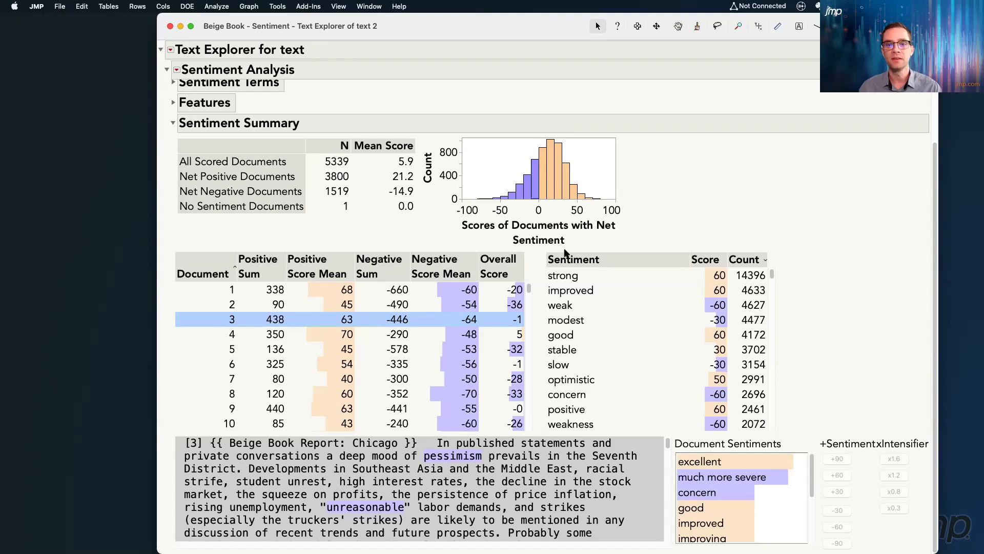
Sort the document list by Overall Score, most negative first, and select the first six documents to show their text
{"action": "left_click", "coordinate": [505, 266]}
{"action": "left_click_drag", "start_coordinate": [408, 289], "coordinate": [406, 365]}
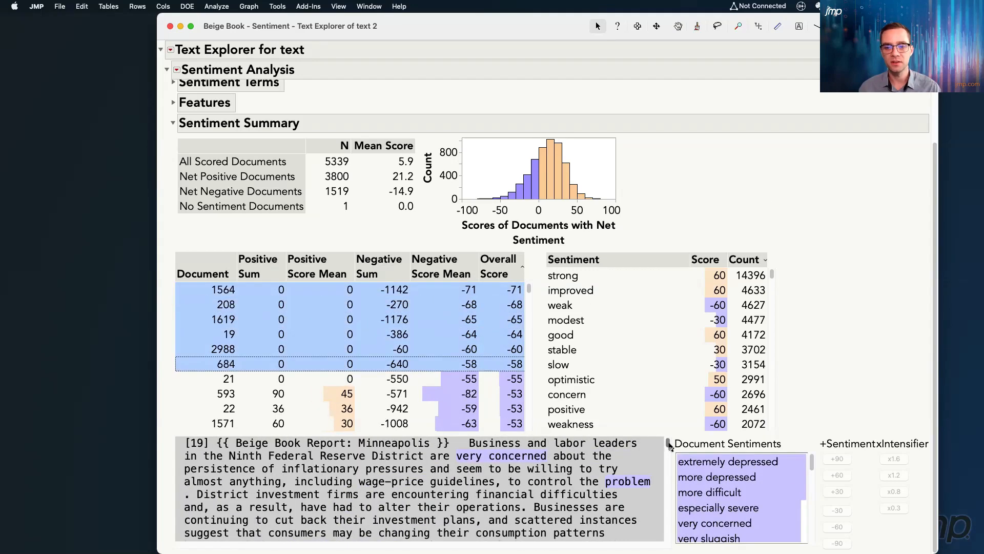
{"action": "mouse_move", "coordinate": [670, 446]}
{"action": "left_mouse_down"}
{"action": "mouse_move", "coordinate": [668, 463]}
{"action": "mouse_move", "coordinate": [667, 449]}
{"action": "left_mouse_up"}
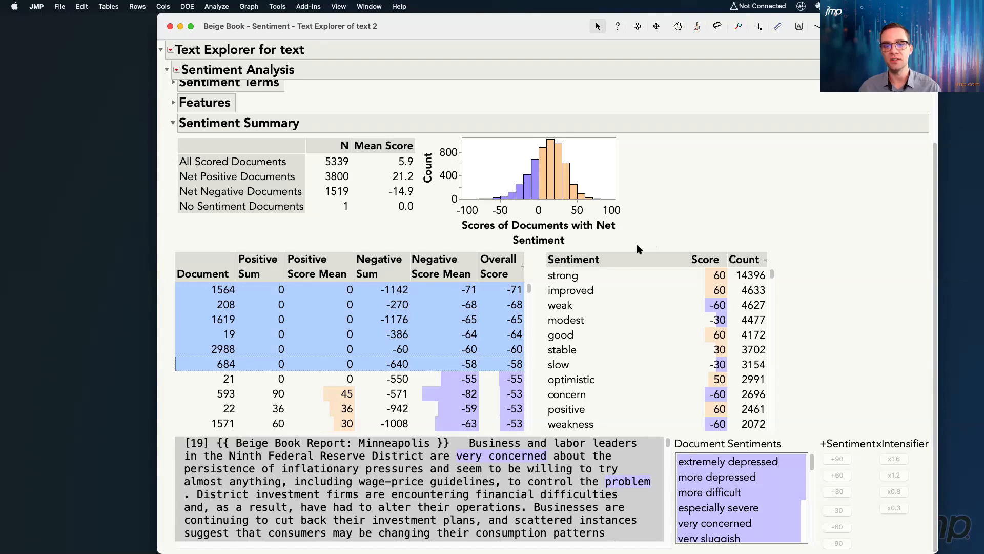
{"action": "mouse_move", "coordinate": [753, 188]}
{"action": "left_mouse_down"}
{"action": "mouse_move", "coordinate": [752, 246]}
{"action": "mouse_move", "coordinate": [767, 242]}
{"action": "left_mouse_up"}
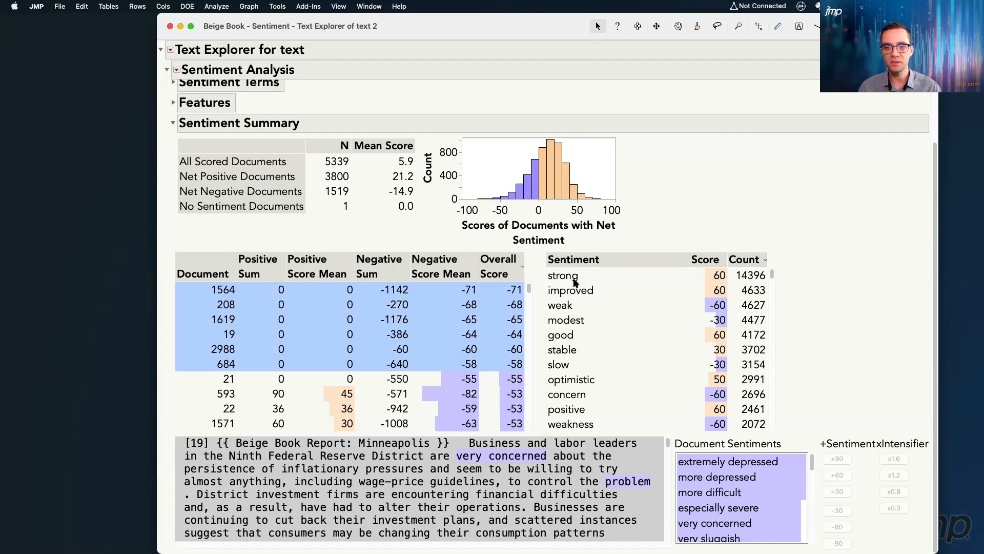
Select "strong", "improved", "weak" and "modest" in turn in the sentiment list and read their document excerpts
{"action": "left_click", "coordinate": [573, 279]}
{"action": "left_click", "coordinate": [604, 290]}
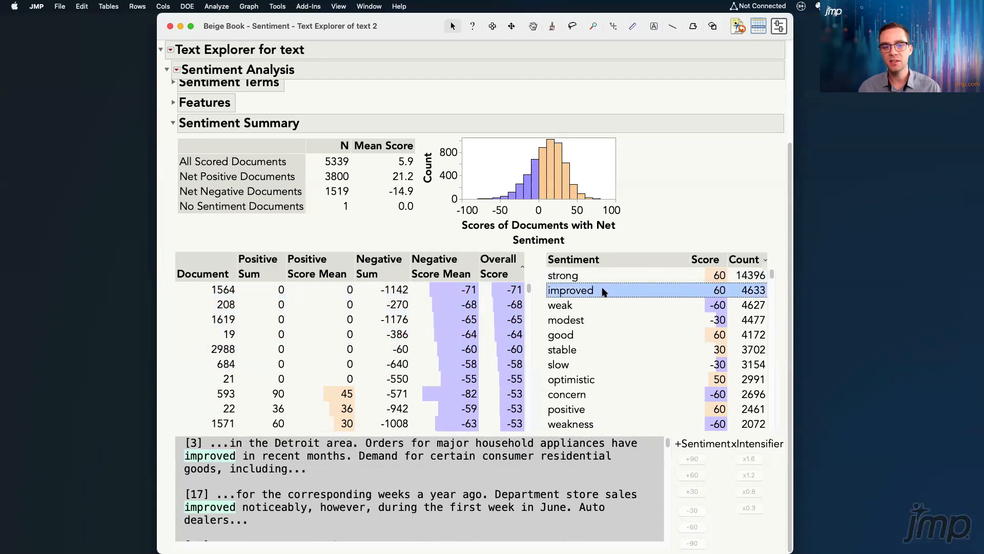
{"action": "scroll", "coordinate": [574, 471], "scroll_direction": "down", "scroll_amount": 3}
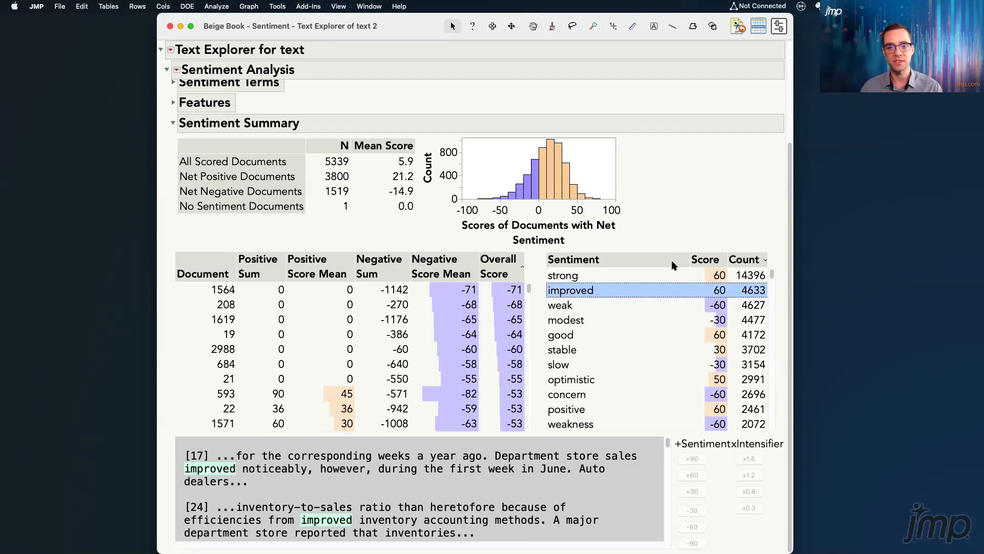
{"action": "left_click", "coordinate": [615, 305]}
{"action": "left_click", "coordinate": [610, 318]}
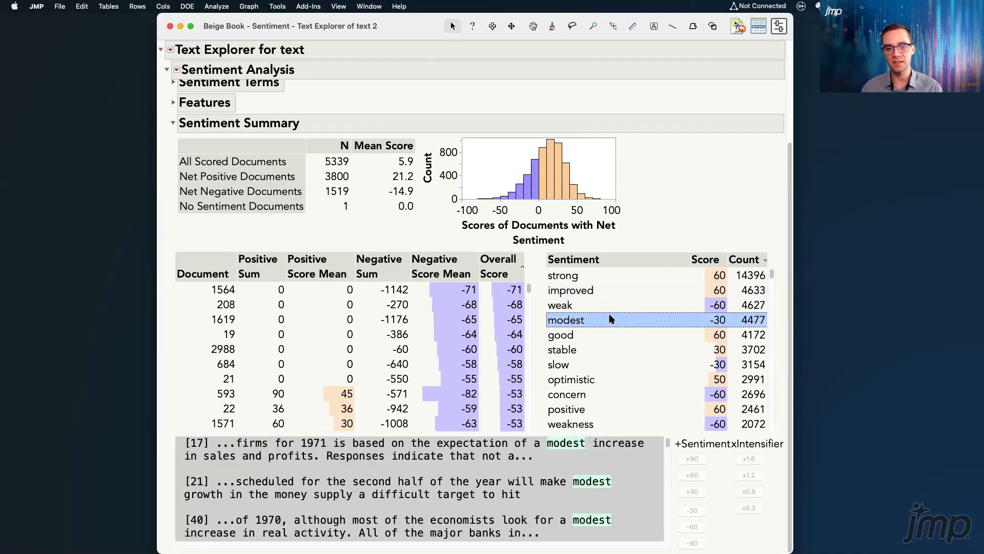
{"action": "scroll", "coordinate": [626, 469], "scroll_direction": "down", "scroll_amount": 3}
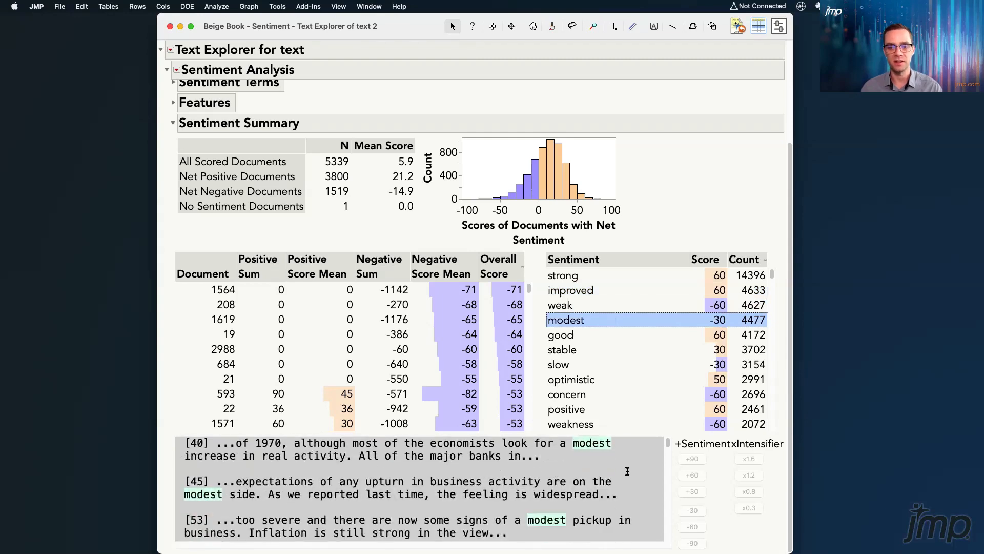
Expand Features, search for possible features, and show the excerpts for "sales"
{"action": "scroll", "coordinate": [627, 471], "scroll_direction": "up", "scroll_amount": 5}
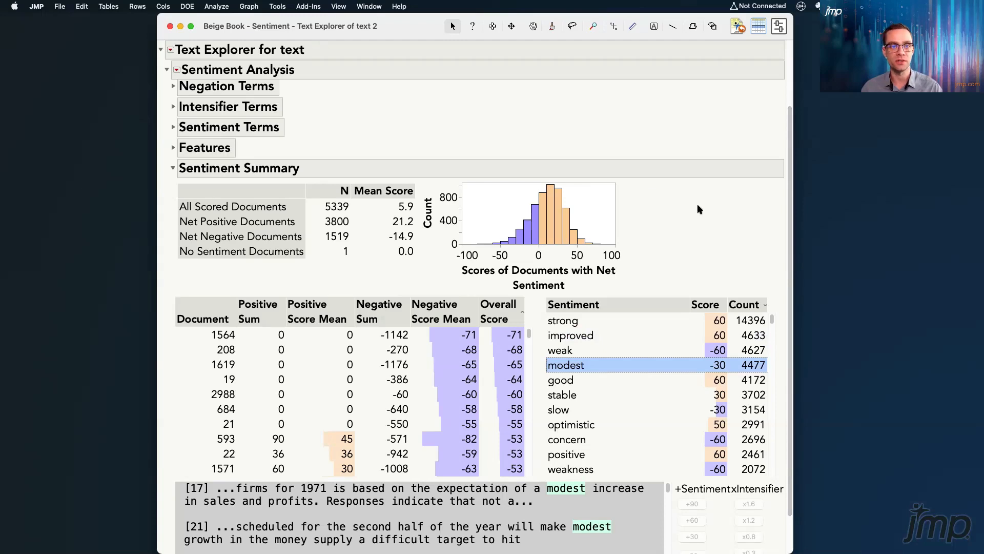
{"action": "left_click", "coordinate": [173, 148]}
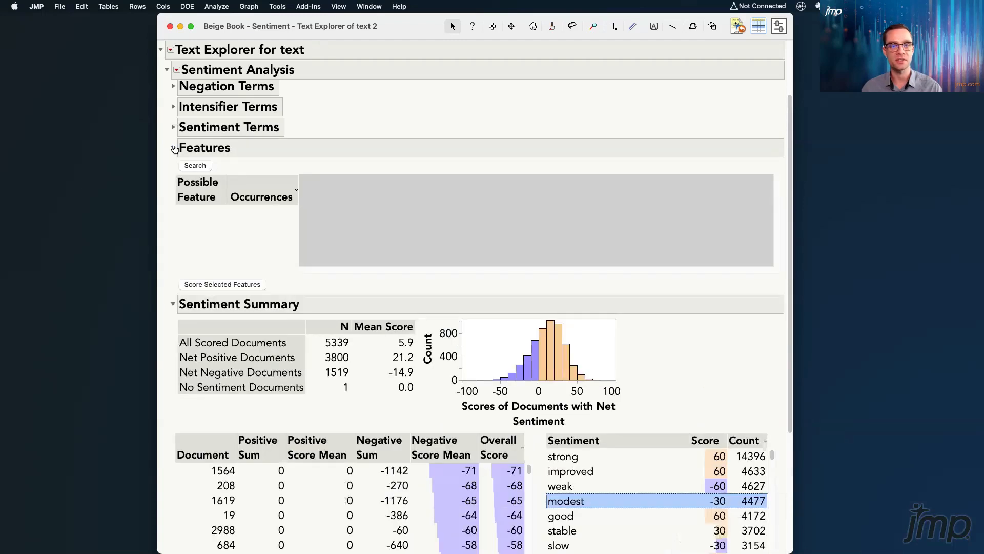
{"action": "left_click", "coordinate": [195, 165]}
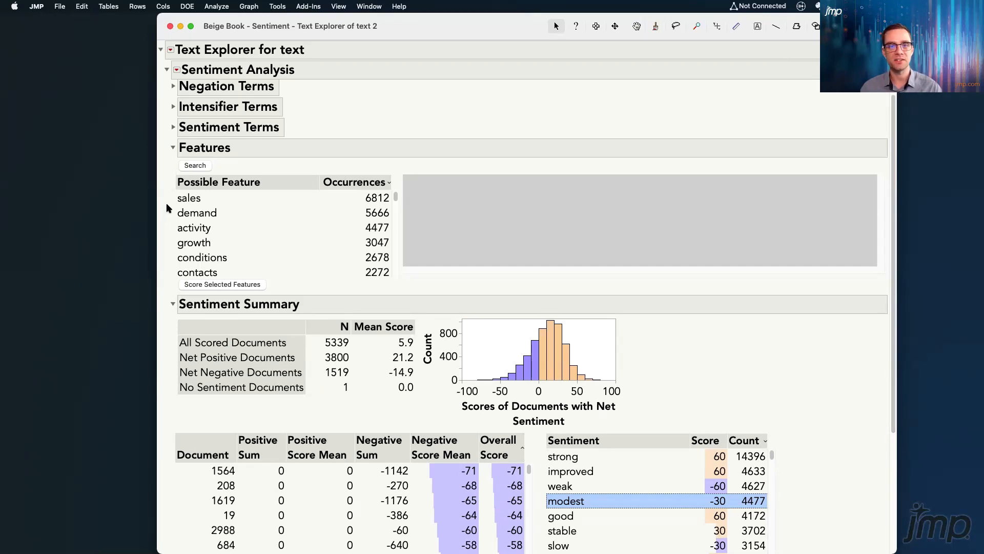
{"action": "left_click", "coordinate": [211, 203]}
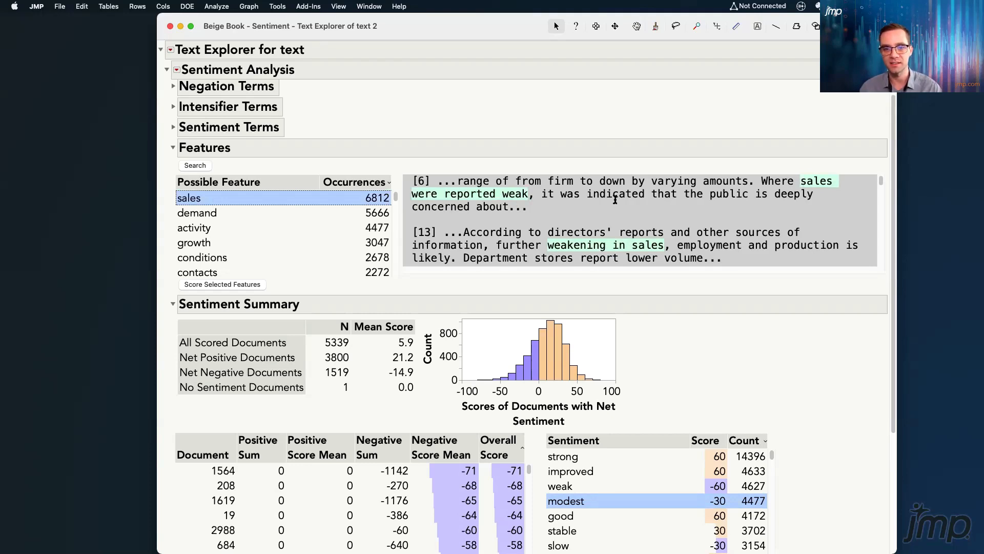
Show a filter for the Possible Feature list and filter it by "loan demand"
{"action": "right_click", "coordinate": [214, 188]}
{"action": "mouse_move", "coordinate": [214, 188]}
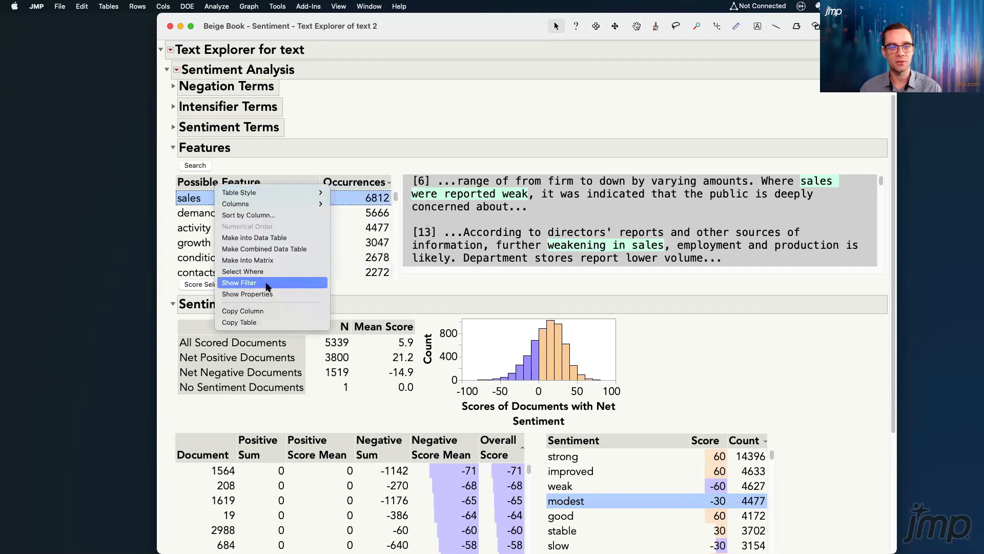
{"action": "left_click", "coordinate": [239, 282]}
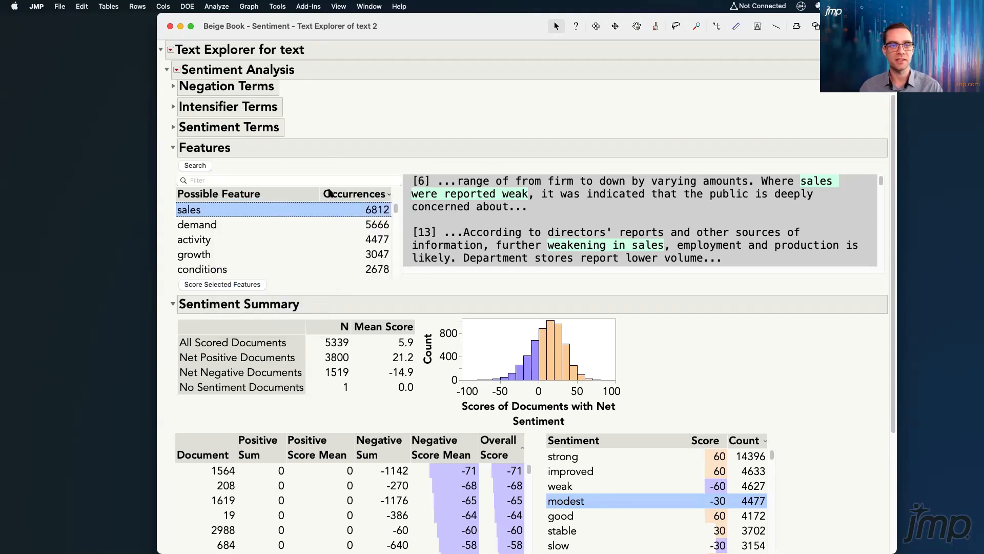
{"action": "left_click", "coordinate": [341, 181]}
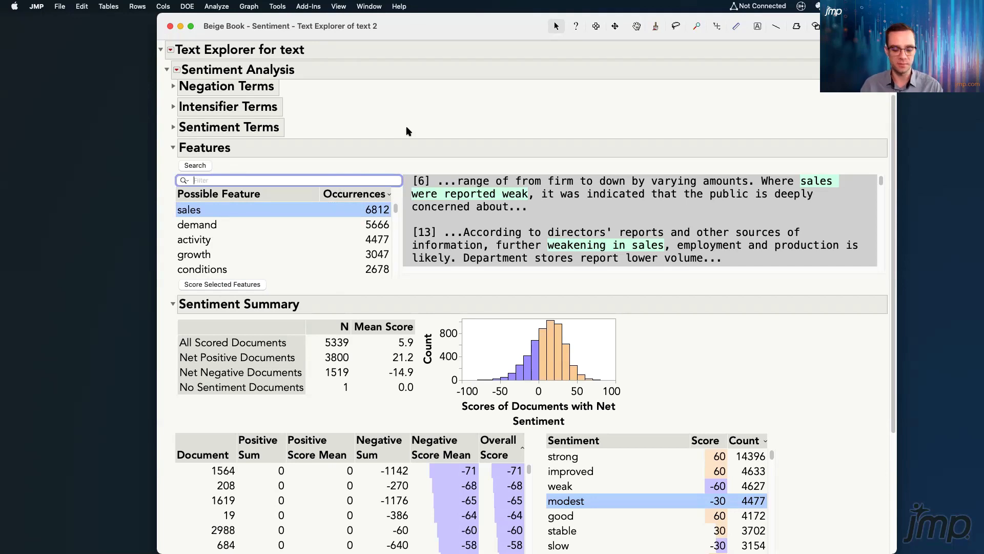
{"action": "type", "text": "loan demand"}
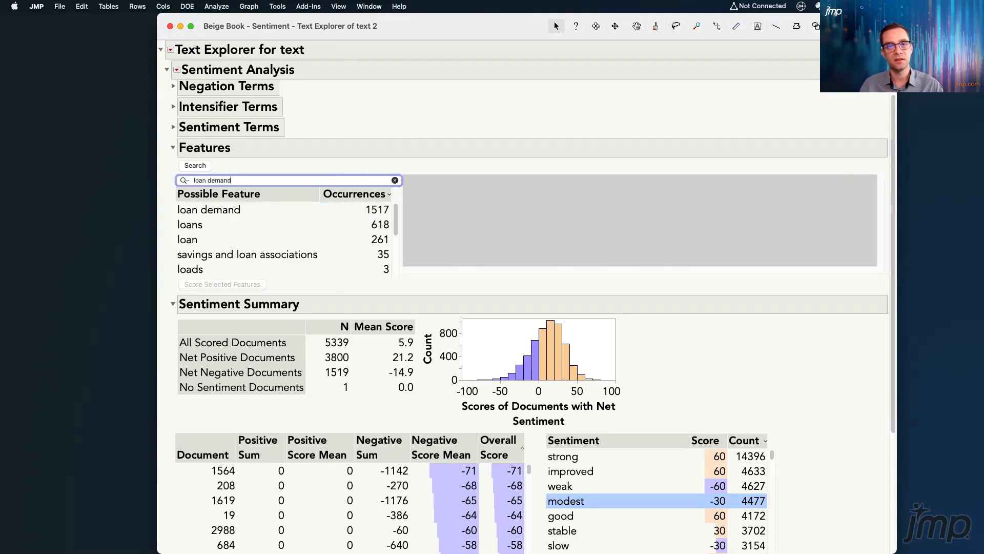
Score the sentiment for the "loan demand" feature and clear the feature list filter
{"action": "left_click", "coordinate": [242, 207]}
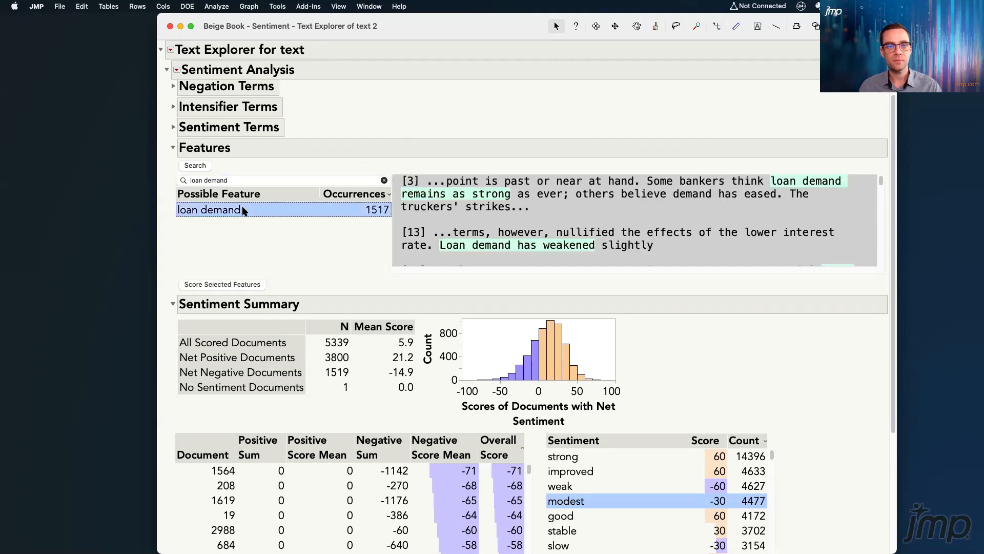
{"action": "left_click", "coordinate": [244, 285]}
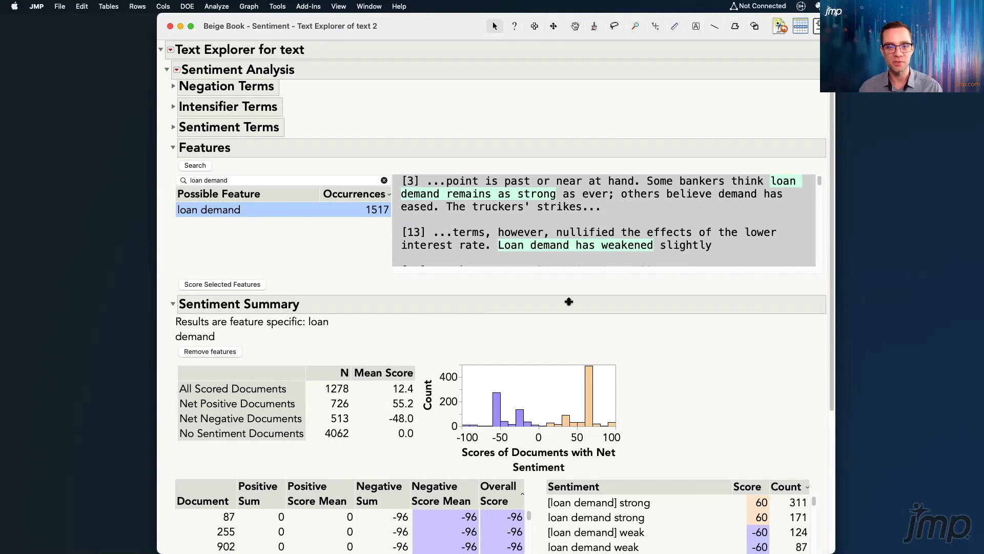
{"action": "left_click", "coordinate": [384, 182]}
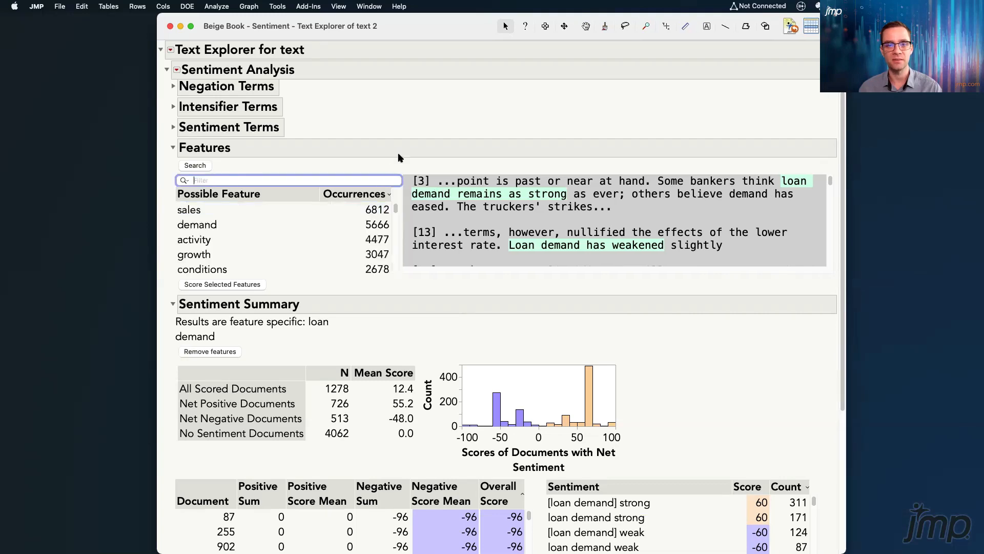
Examine the feature-specific Sentiment Summary for loan demand, including its document counts, mean scores and histogram
{"action": "scroll", "coordinate": [721, 318], "scroll_direction": "down", "scroll_amount": 2}
{"action": "scroll", "coordinate": [732, 316], "scroll_direction": "down", "scroll_amount": 8}
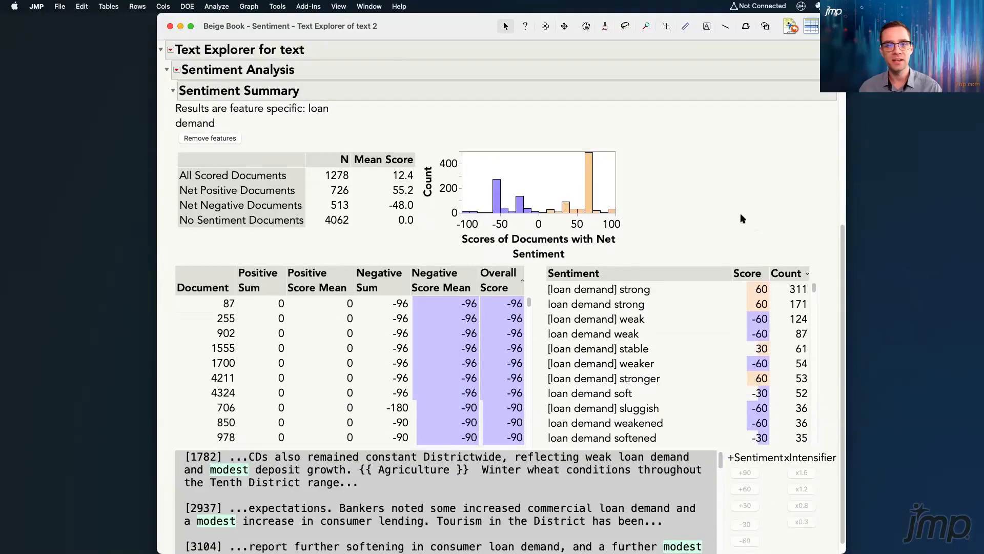
{"action": "mouse_move", "coordinate": [680, 234]}
{"action": "left_mouse_down"}
{"action": "mouse_move", "coordinate": [704, 204]}
{"action": "mouse_move", "coordinate": [500, 127]}
{"action": "mouse_move", "coordinate": [270, 140]}
{"action": "mouse_move", "coordinate": [169, 207]}
{"action": "mouse_move", "coordinate": [362, 251]}
{"action": "mouse_move", "coordinate": [561, 247]}
{"action": "mouse_move", "coordinate": [698, 224]}
{"action": "left_mouse_up"}
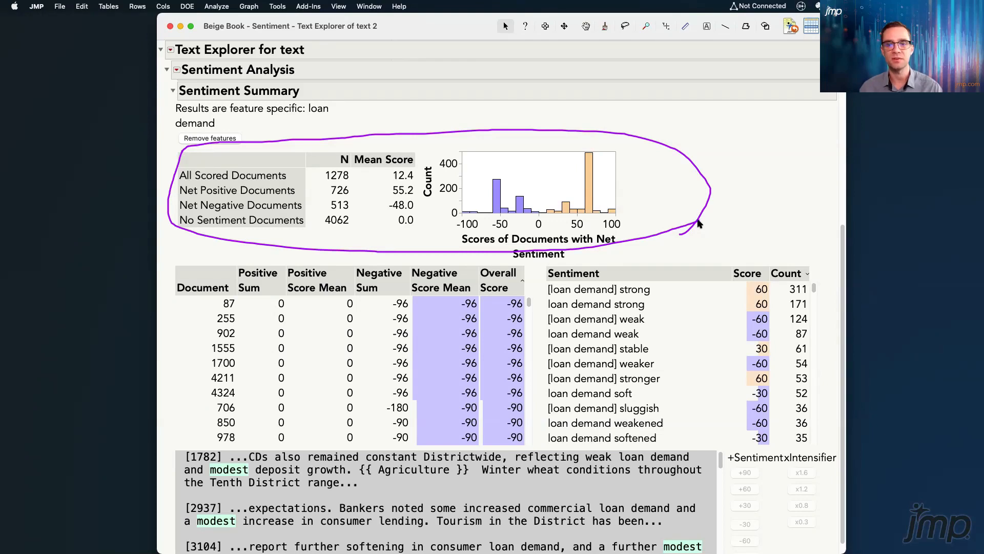
{"action": "key", "text": "Escape"}
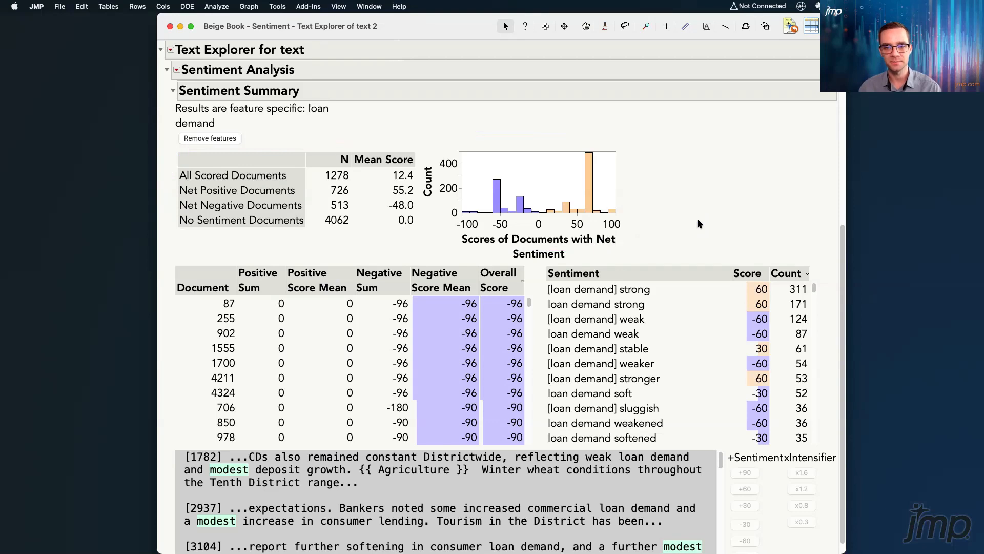
Examine the positive and negative peaks in the loan demand histogram of document scores
{"action": "scroll", "coordinate": [776, 198], "scroll_direction": "up", "scroll_amount": 1}
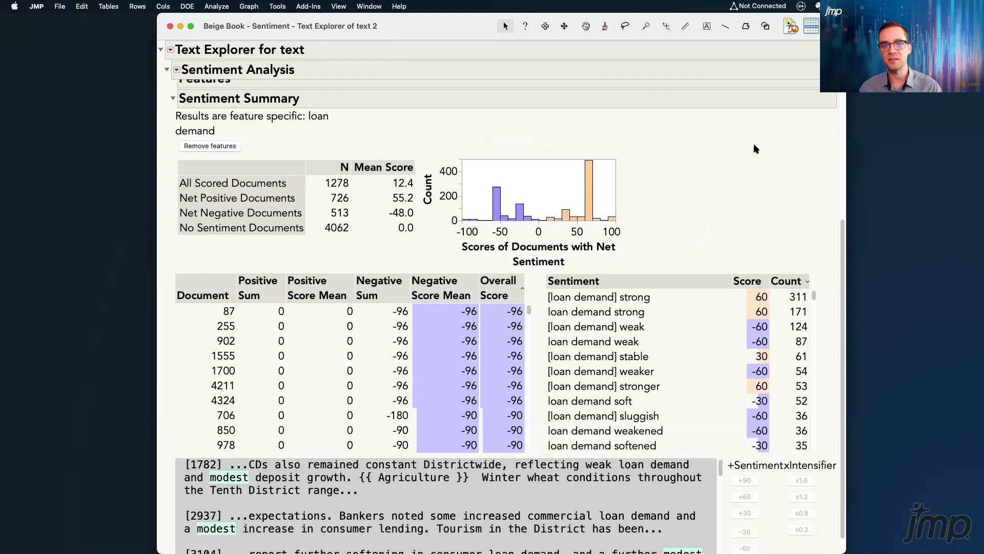
{"action": "left_click_drag", "start_coordinate": [638, 121], "coordinate": [594, 164]}
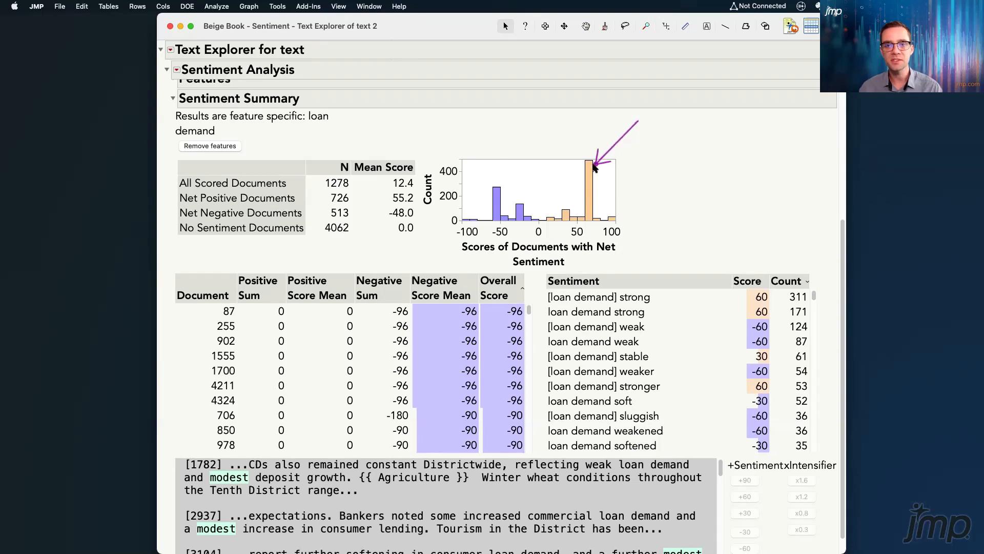
{"action": "left_click_drag", "start_coordinate": [445, 146], "coordinate": [497, 189]}
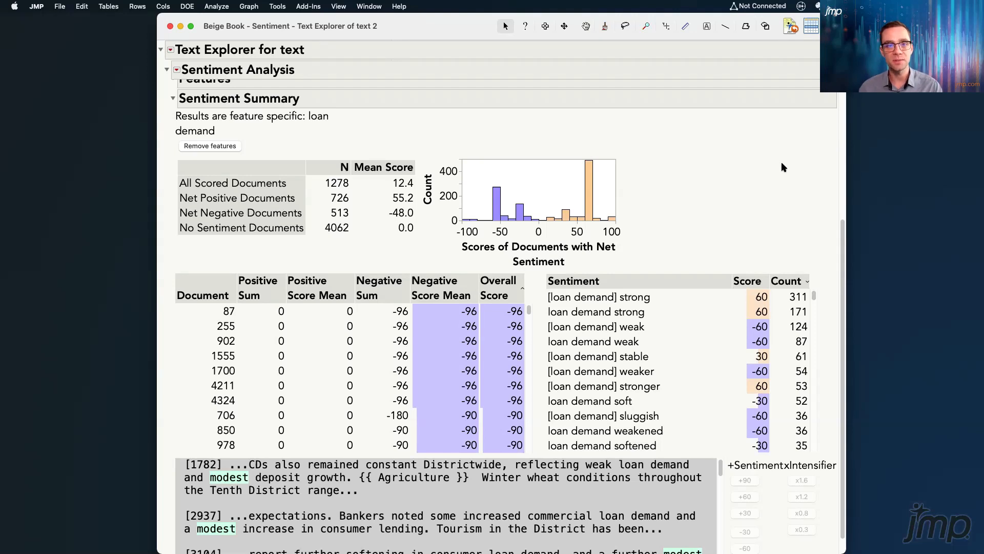
{"action": "scroll", "coordinate": [784, 167], "scroll_direction": "down", "scroll_amount": 3}
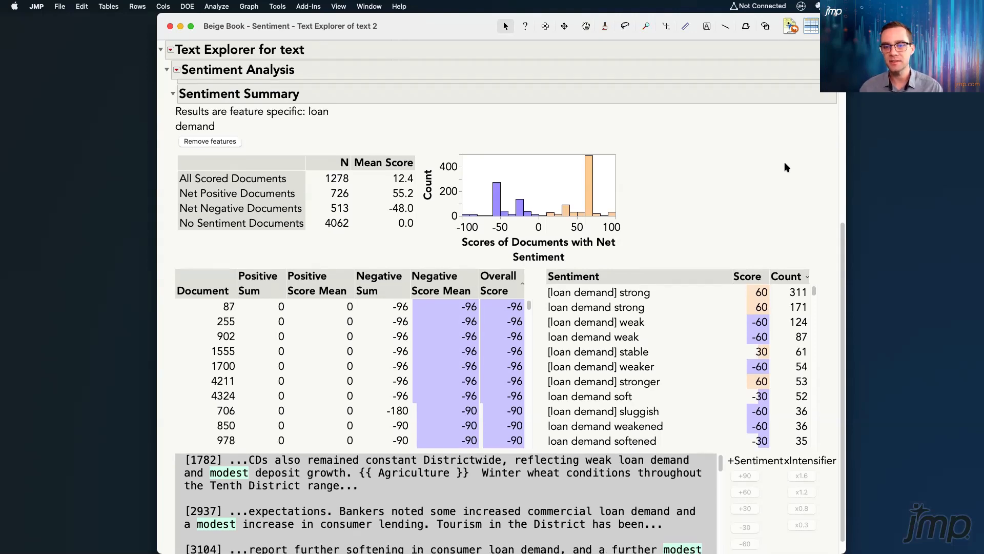
{"action": "scroll", "coordinate": [786, 167], "scroll_direction": "down", "scroll_amount": 1}
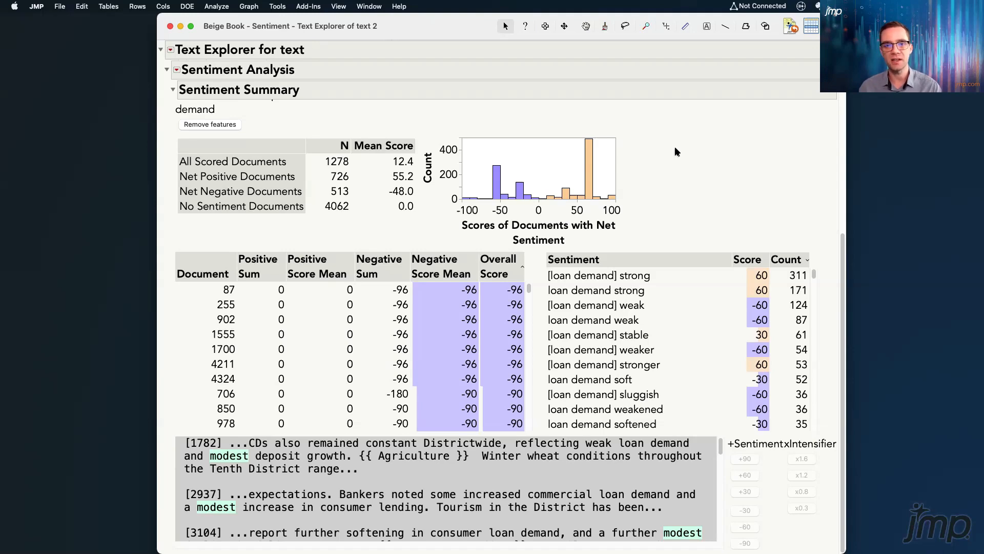
Expand Sentiment Terms, review the possible sentiment list with its scoring options, and collapse the section again
{"action": "scroll", "coordinate": [674, 152], "scroll_direction": "up", "scroll_amount": 8}
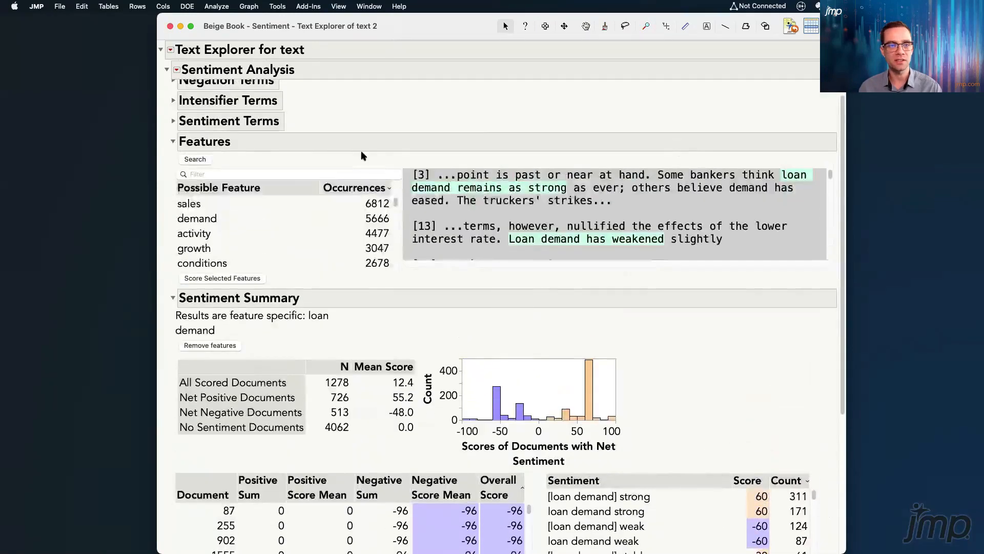
{"action": "left_click", "coordinate": [174, 120]}
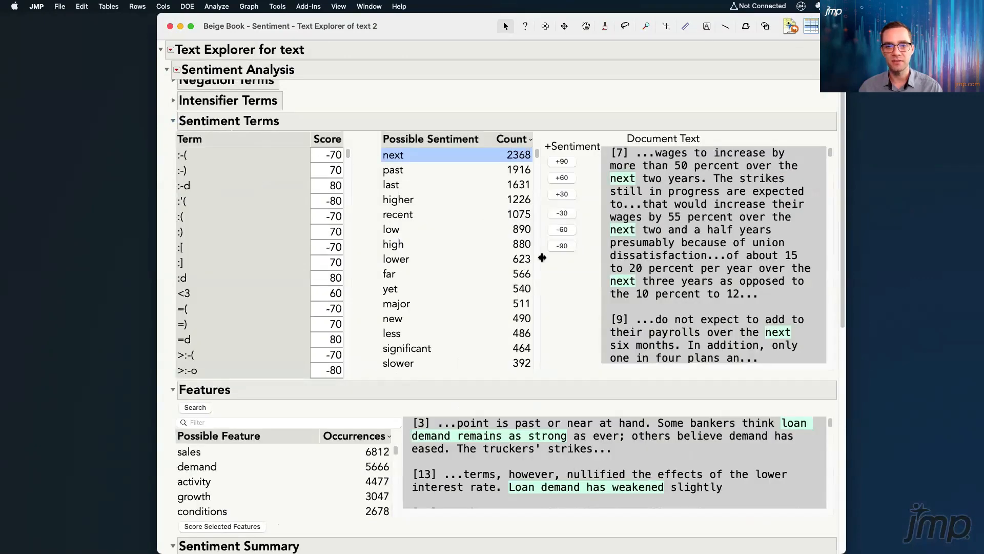
{"action": "mouse_move", "coordinate": [569, 268]}
{"action": "left_mouse_down"}
{"action": "mouse_move", "coordinate": [587, 231]}
{"action": "mouse_move", "coordinate": [576, 150]}
{"action": "mouse_move", "coordinate": [555, 166]}
{"action": "mouse_move", "coordinate": [551, 221]}
{"action": "left_mouse_up"}
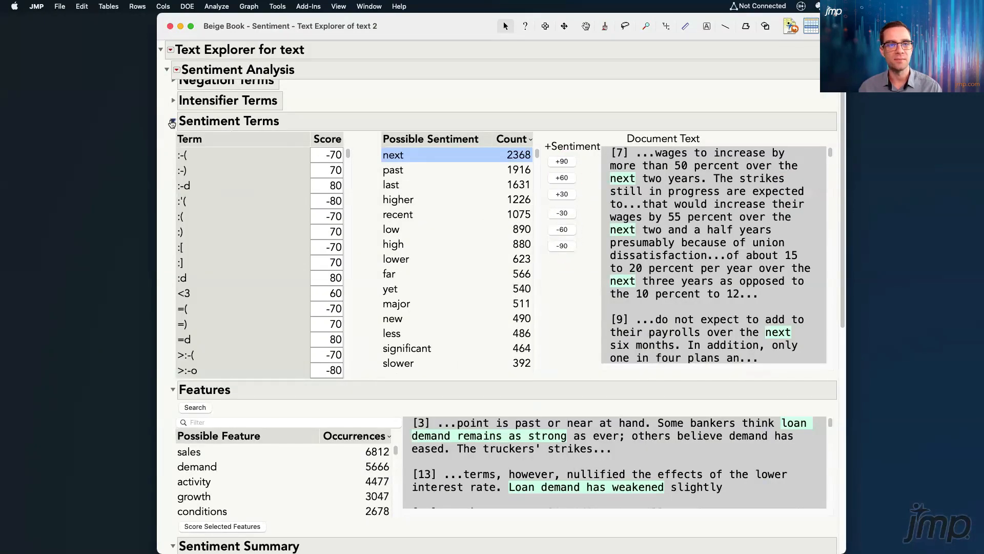
{"action": "left_click", "coordinate": [173, 121]}
Collapse the Features section and save the loan demand document scores to the data table
{"action": "scroll", "coordinate": [716, 395], "scroll_direction": "down", "scroll_amount": 5}
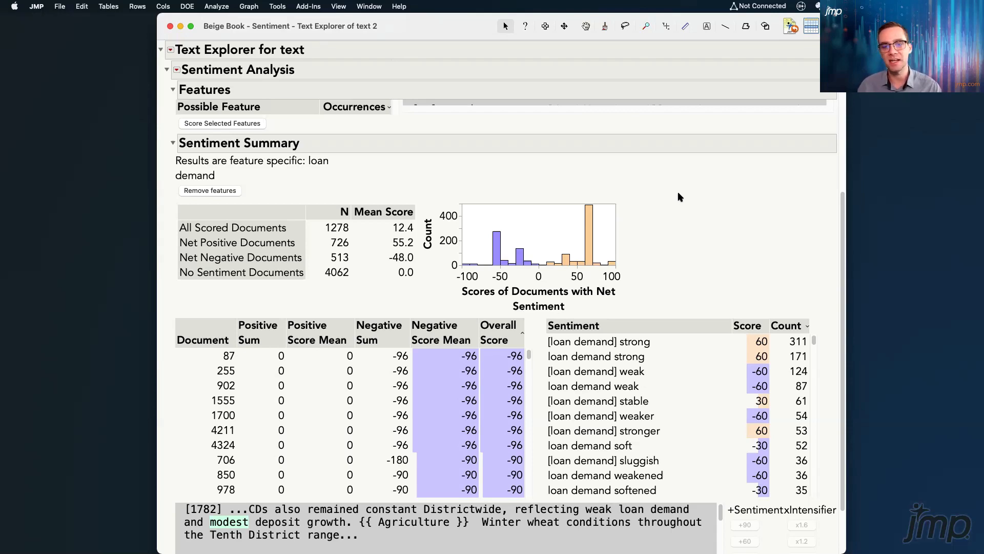
{"action": "scroll", "coordinate": [753, 286], "scroll_direction": "up", "scroll_amount": 1}
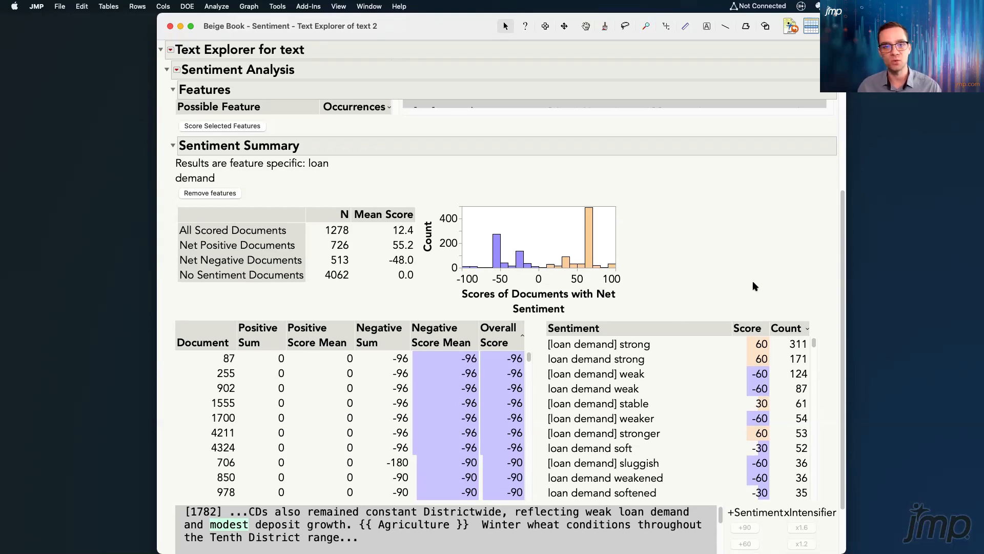
{"action": "scroll", "coordinate": [753, 286], "scroll_direction": "up", "scroll_amount": 4}
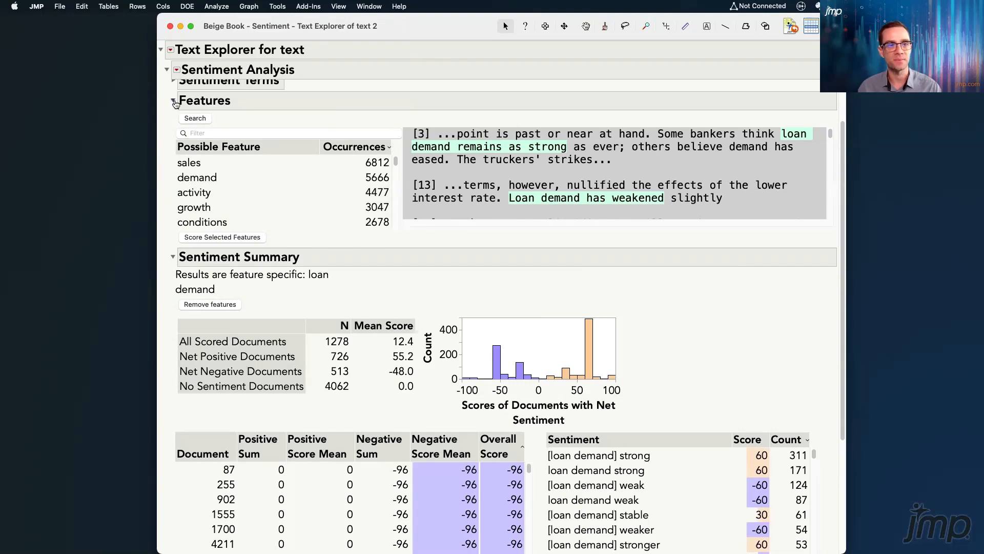
{"action": "left_click", "coordinate": [173, 102]}
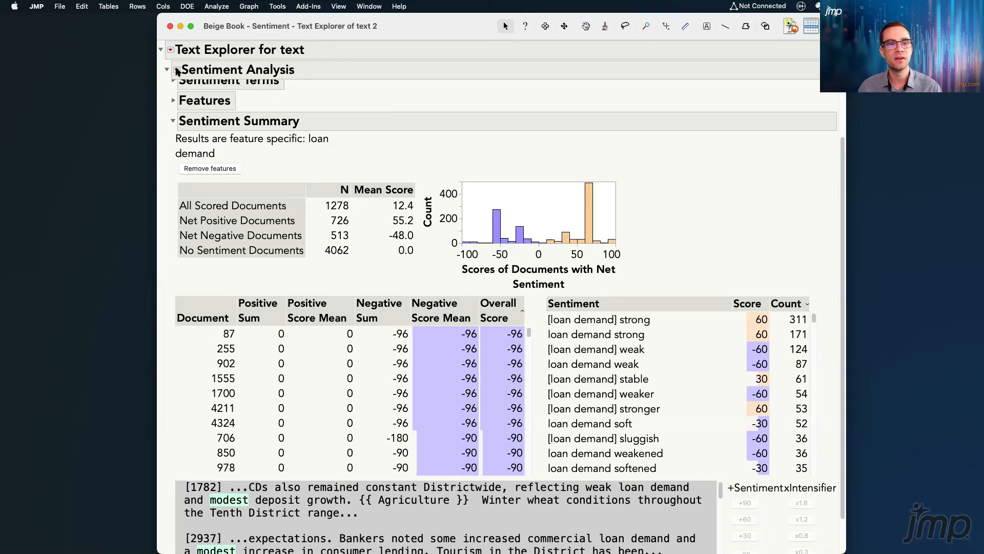
{"action": "left_click", "coordinate": [176, 70]}
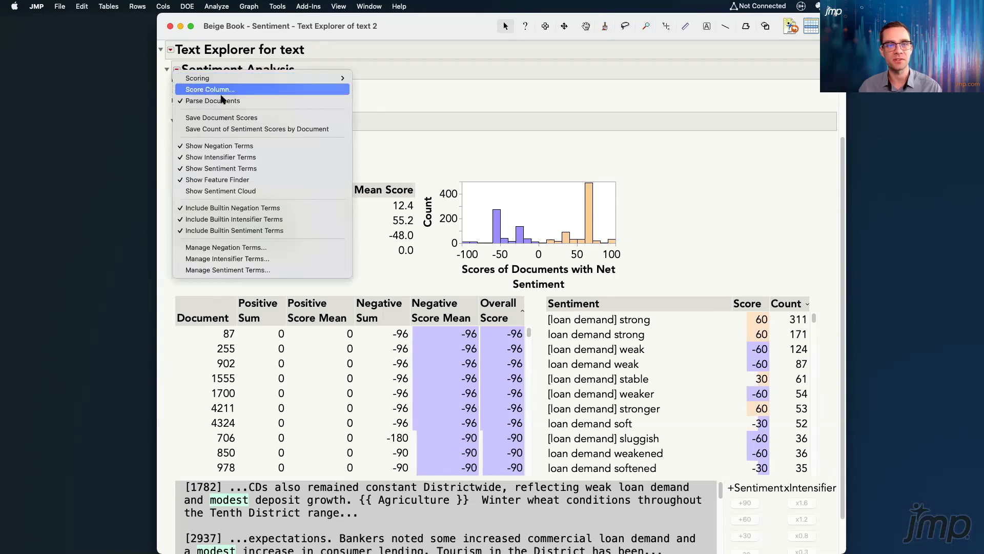
{"action": "left_click", "coordinate": [300, 124]}
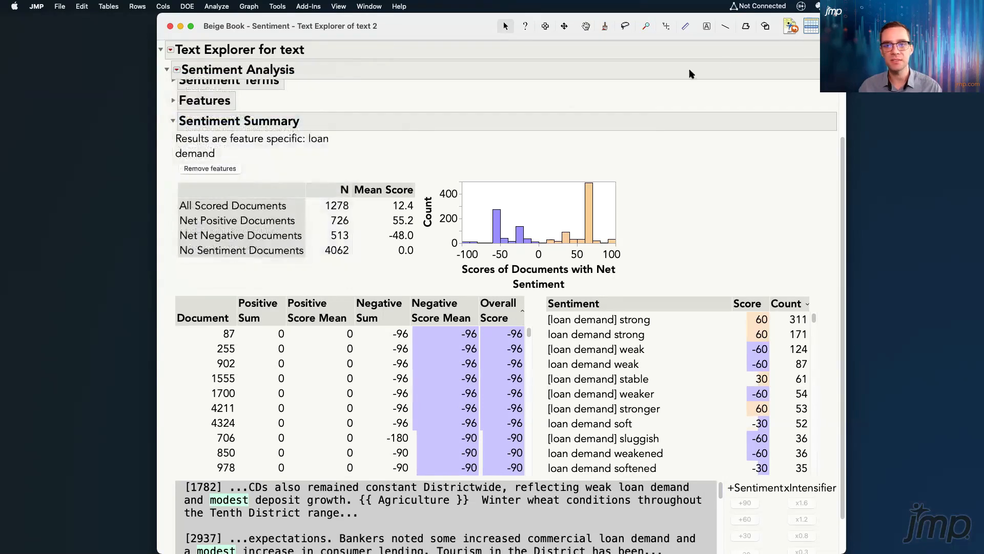
Inspect the saved loan demand sentiment columns in the Beige Book - Sentiment data table and return to the Text Explorer report
{"action": "left_click", "coordinate": [794, 28]}
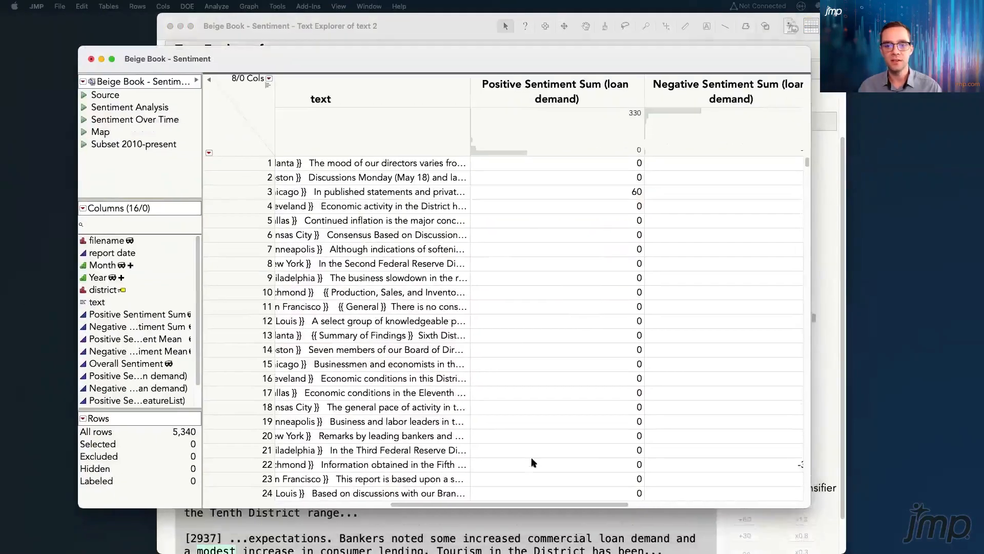
{"action": "left_click_drag", "start_coordinate": [558, 500], "coordinate": [822, 492]}
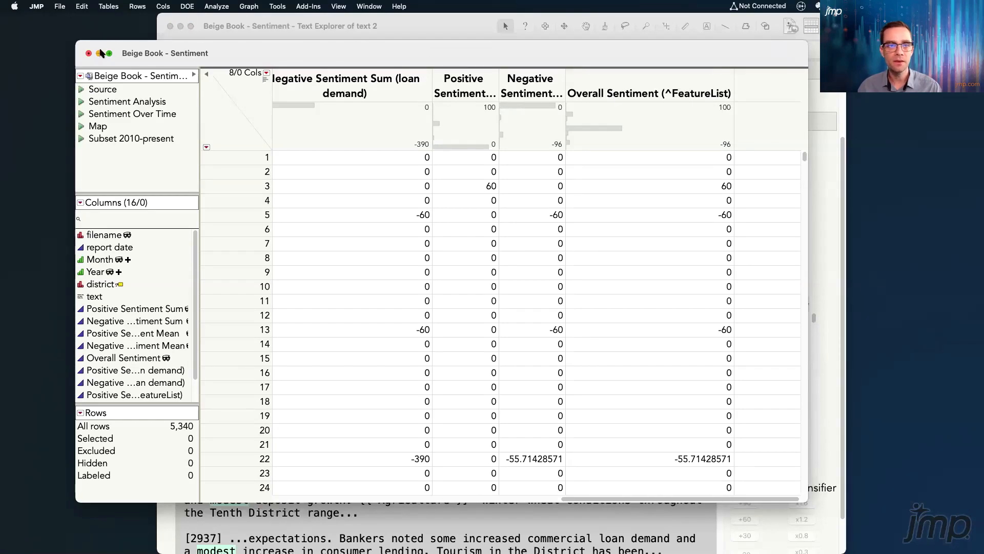
{"action": "left_click", "coordinate": [99, 52]}
{"action": "left_click", "coordinate": [181, 26]}
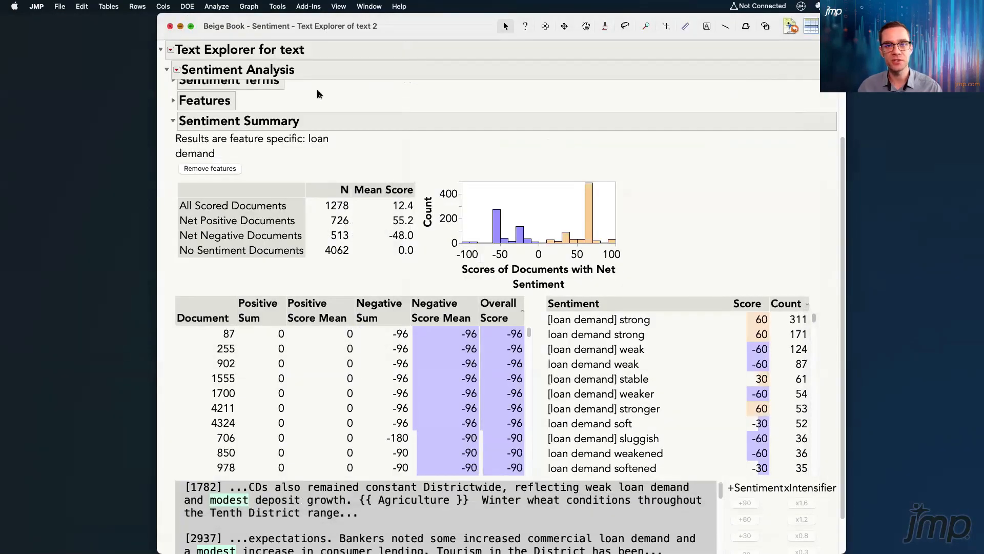
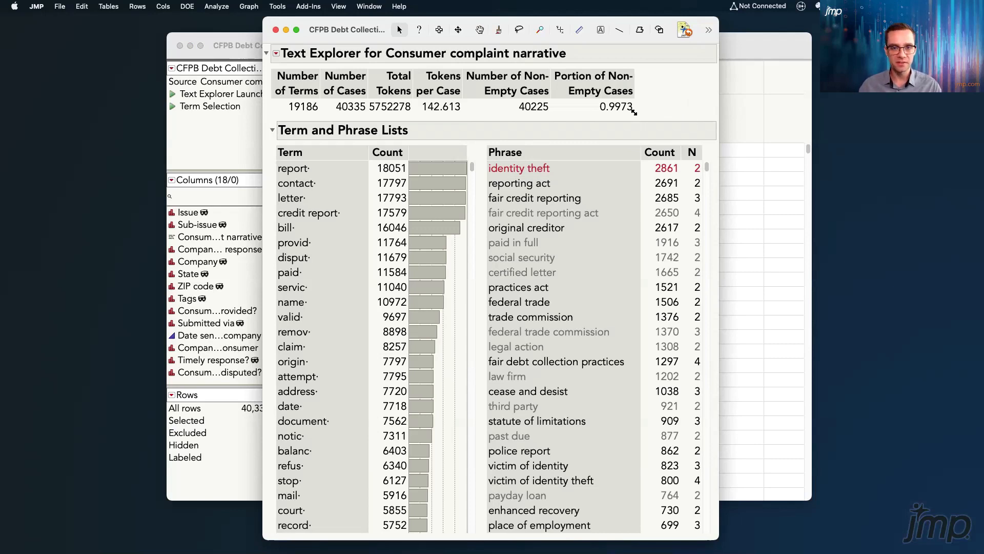
Review the built-in and local stop word lists of the consumer complaint narrative report, then close them without changes
{"action": "left_click", "coordinate": [593, 212]}
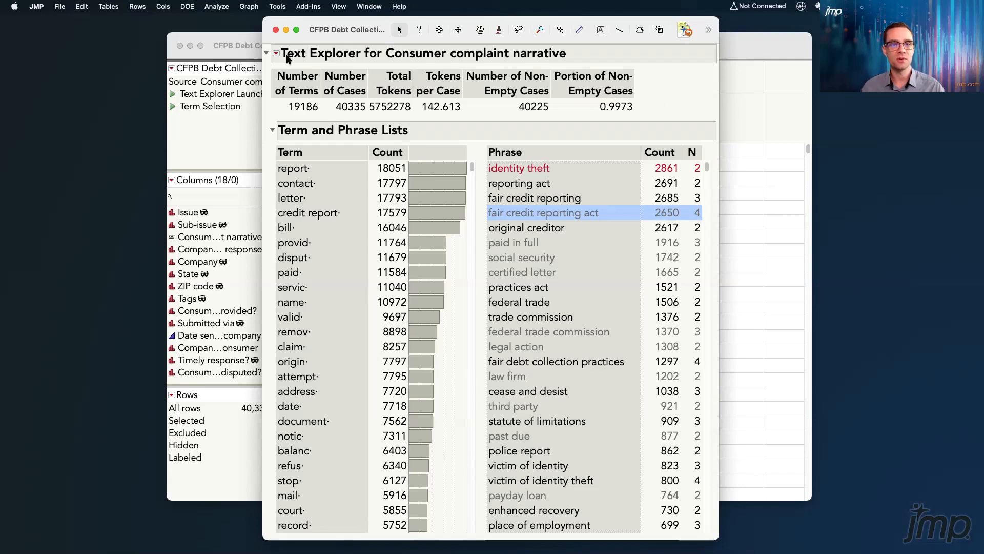
{"action": "left_click", "coordinate": [275, 54]}
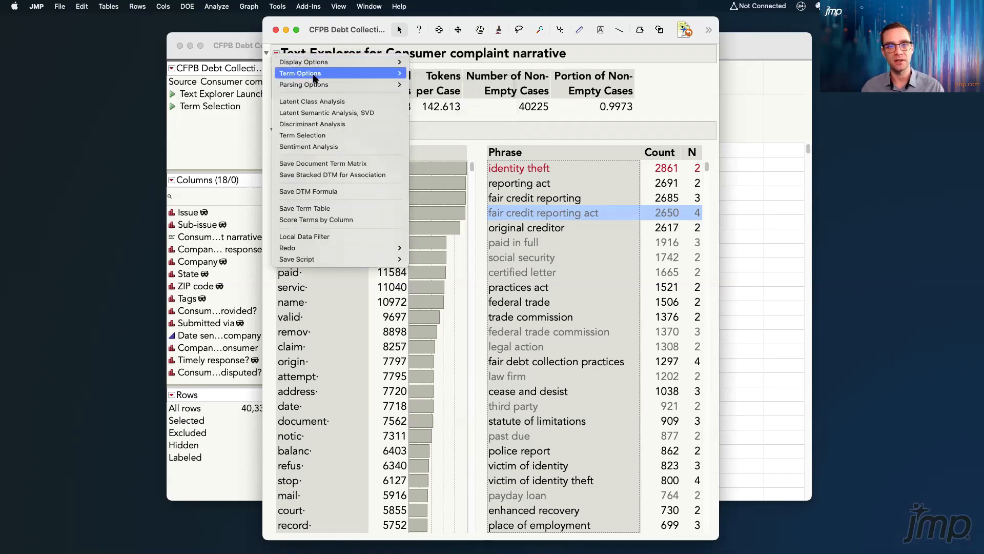
{"action": "mouse_move", "coordinate": [390, 77]}
{"action": "left_click", "coordinate": [482, 118]}
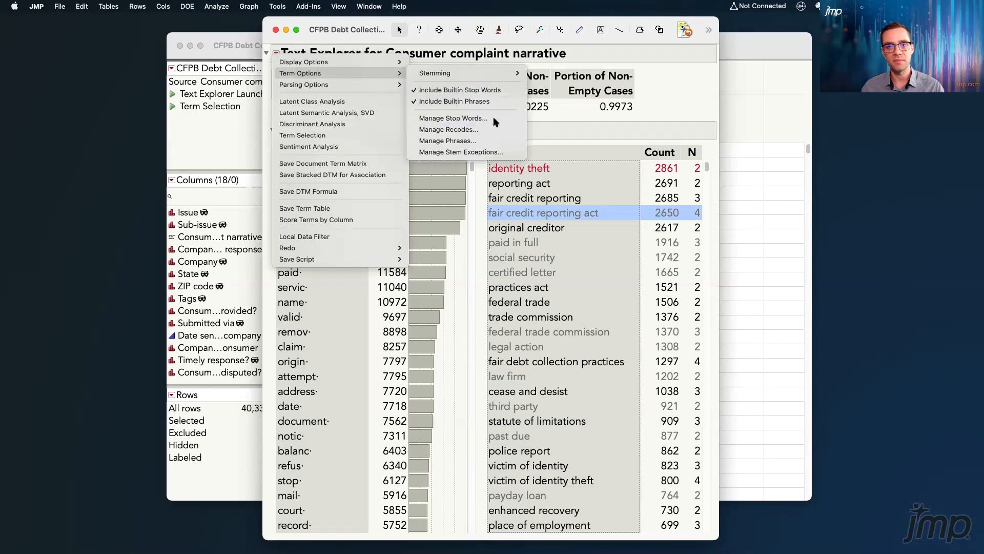
{"action": "left_click_drag", "start_coordinate": [572, 179], "coordinate": [609, 121]}
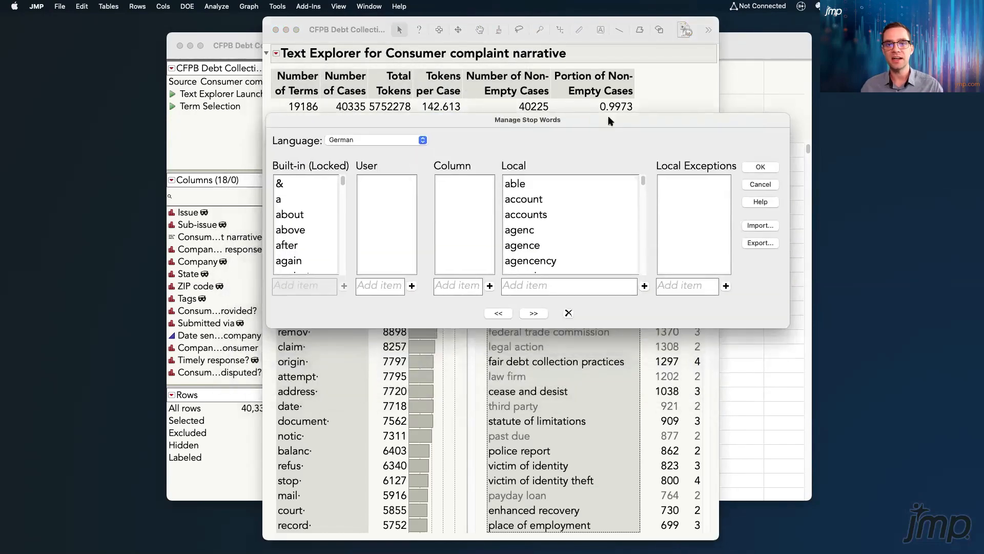
{"action": "mouse_move", "coordinate": [644, 185]}
{"action": "left_mouse_down"}
{"action": "mouse_move", "coordinate": [645, 273]}
{"action": "mouse_move", "coordinate": [645, 181]}
{"action": "left_mouse_up"}
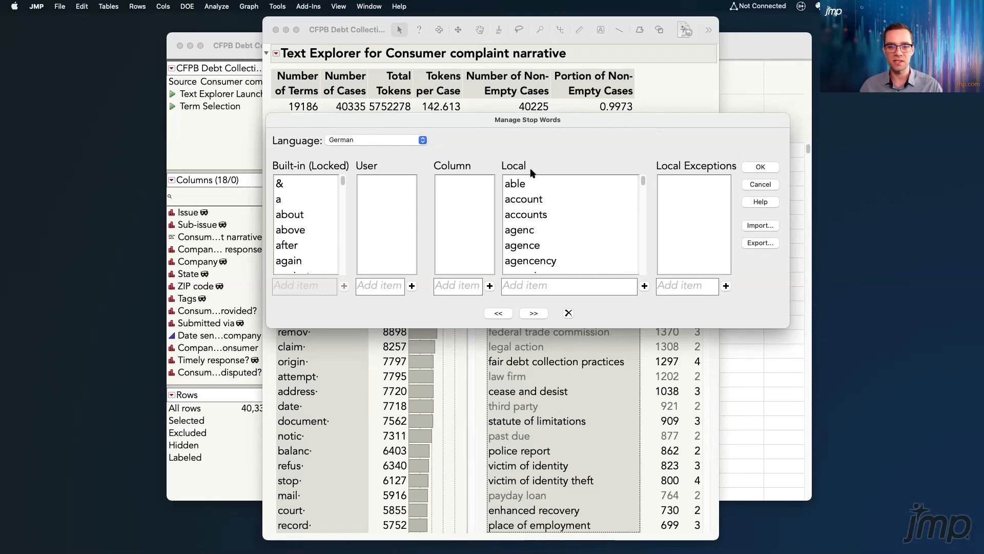
{"action": "left_click", "coordinate": [522, 186]}
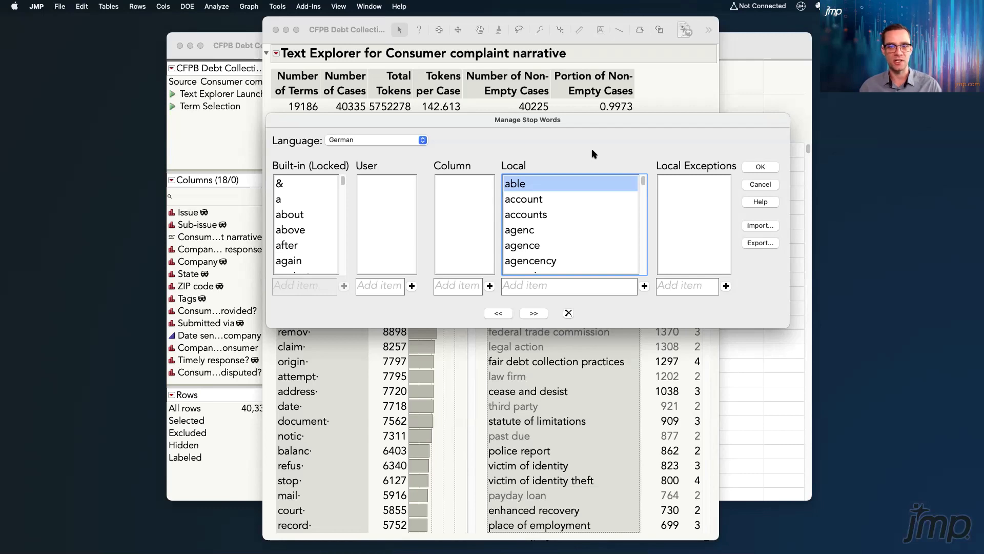
{"action": "left_click", "coordinate": [761, 185]}
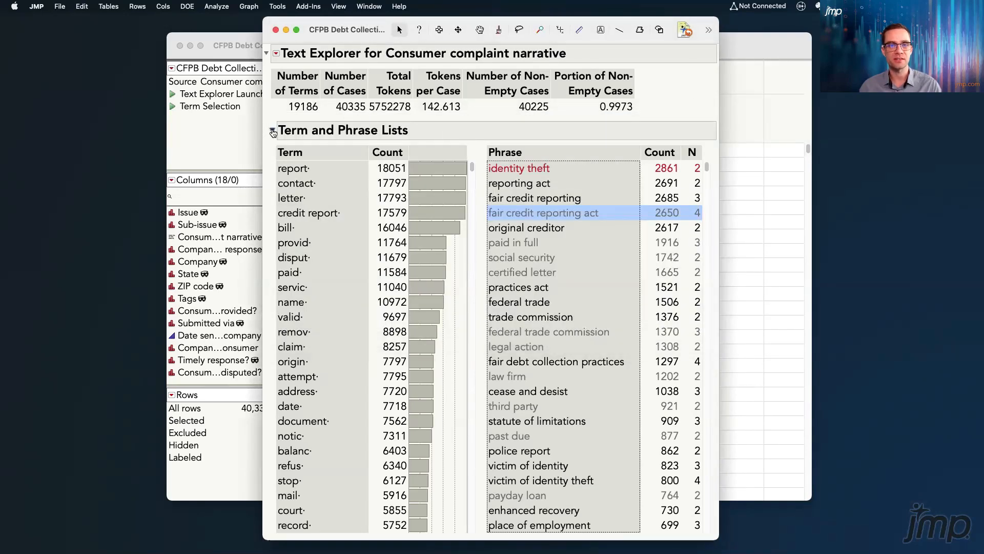
Collapse the Term and Phrase Lists and add a Term Selection analysis to the report
{"action": "left_click", "coordinate": [274, 132]}
{"action": "left_click", "coordinate": [276, 54]}
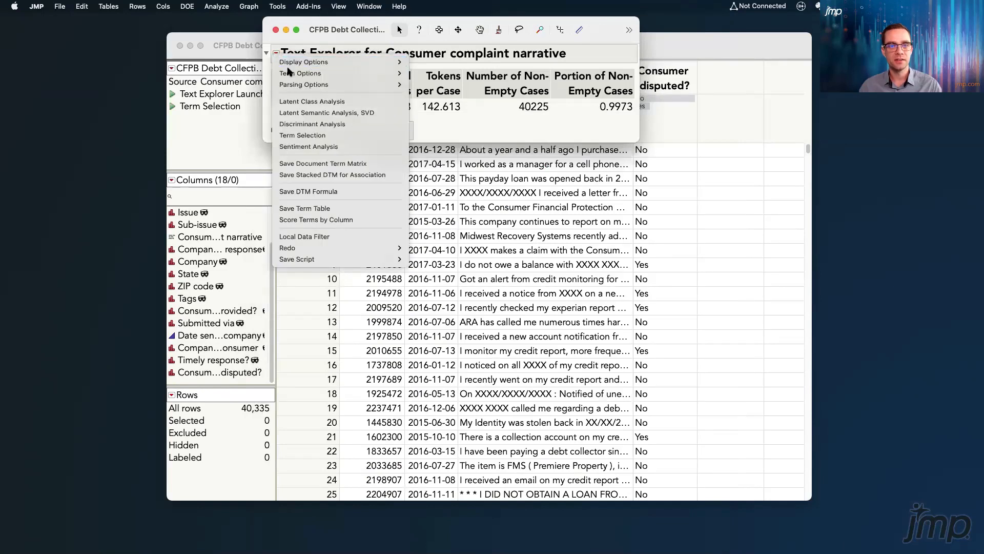
{"action": "left_click", "coordinate": [371, 140]}
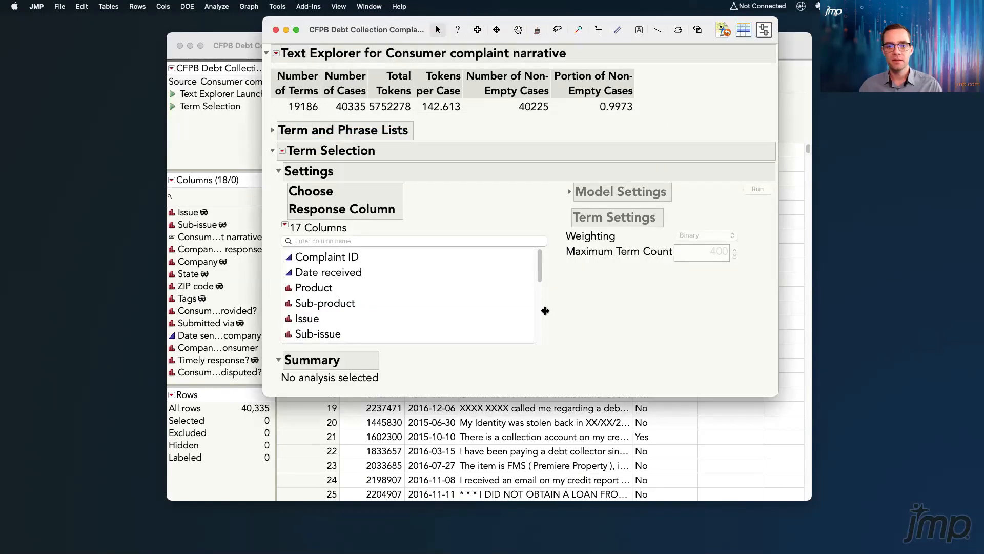
Choose Consumer disputed? as the Term Selection response column and set its target level to Yes
{"action": "left_click_drag", "start_coordinate": [545, 310], "coordinate": [439, 297]}
{"action": "left_click_drag", "start_coordinate": [435, 262], "coordinate": [429, 322]}
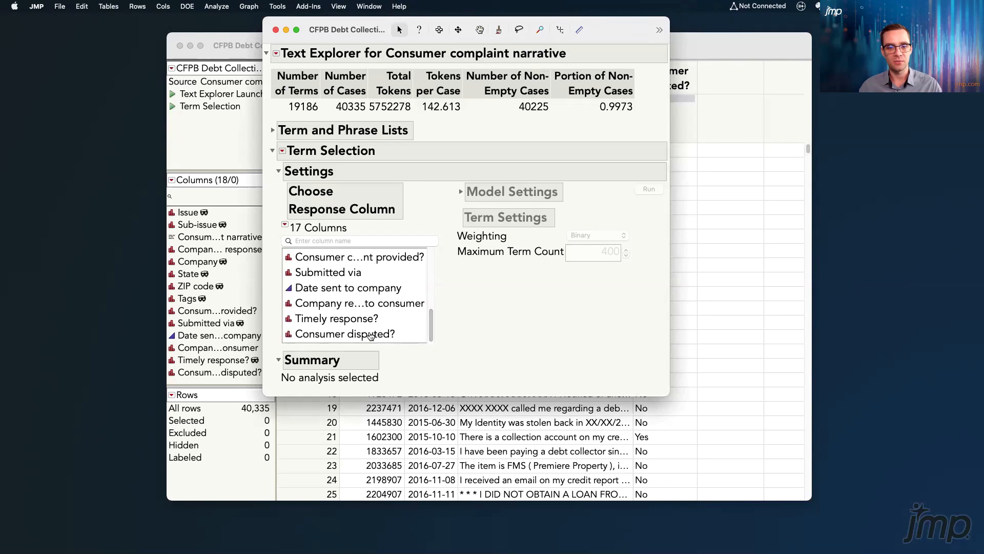
{"action": "left_click", "coordinate": [377, 334]}
{"action": "left_click", "coordinate": [482, 219]}
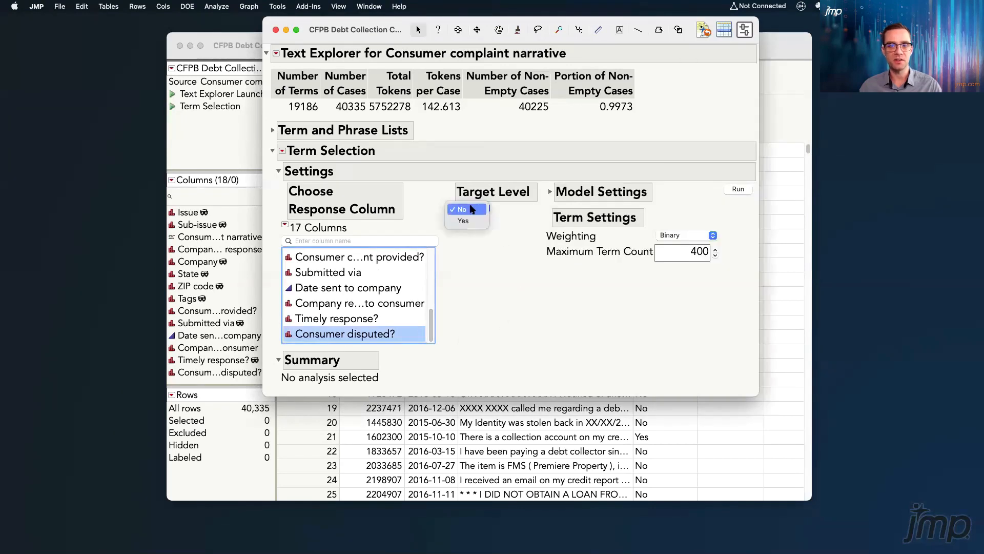
{"action": "left_click", "coordinate": [479, 218]}
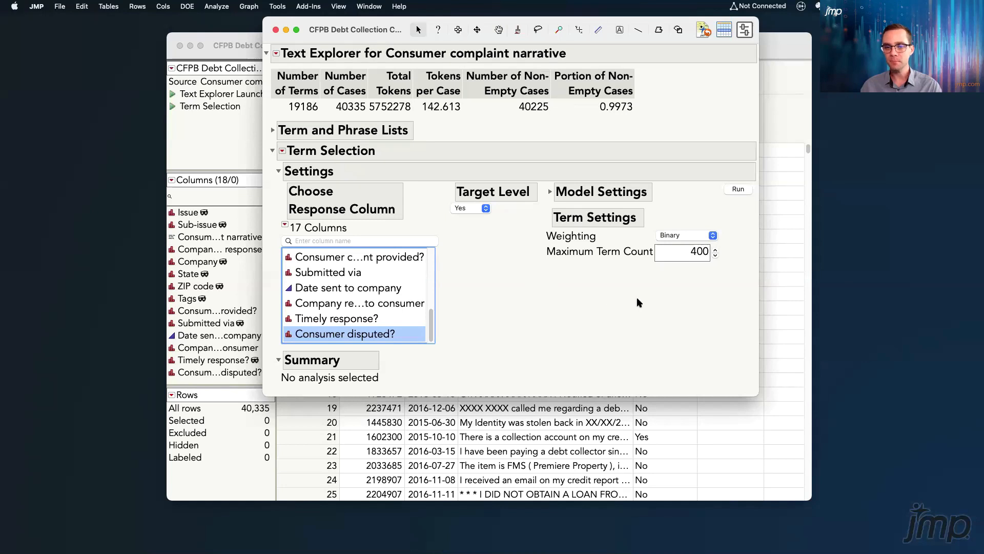
Set the maximum term count to 200, review the model settings, and run the term selection model
{"action": "double_click", "coordinate": [691, 255]}
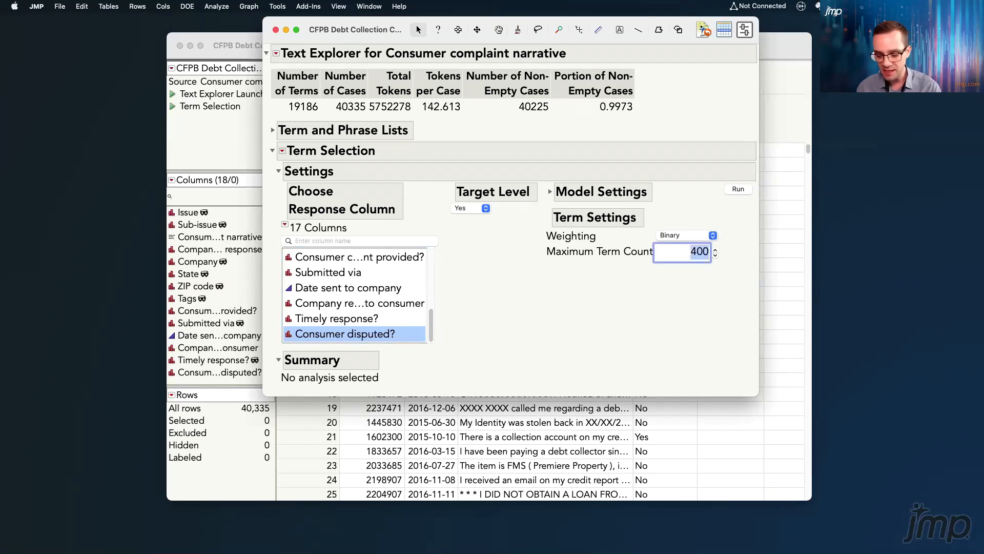
{"action": "type", "text": "200"}
{"action": "left_click", "coordinate": [691, 331]}
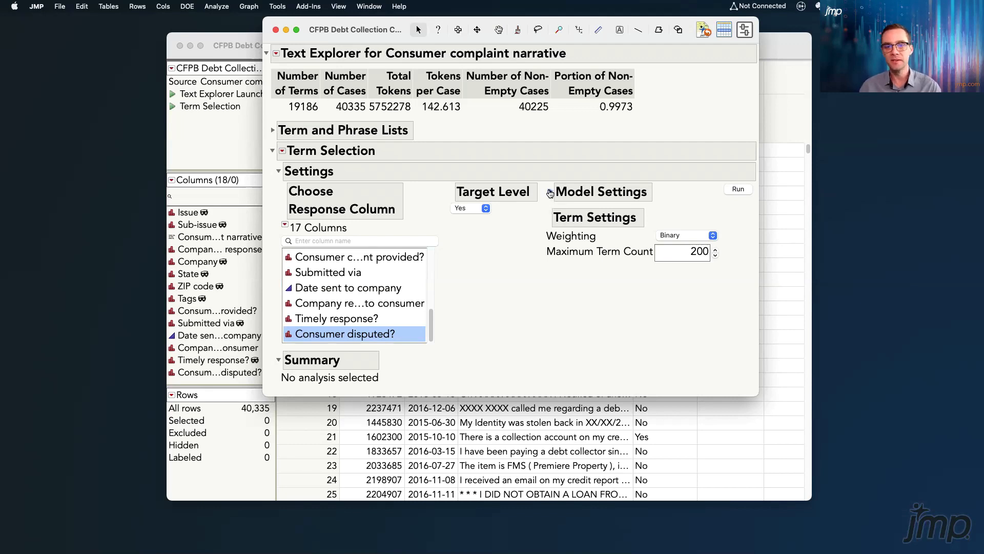
{"action": "left_click", "coordinate": [550, 193]}
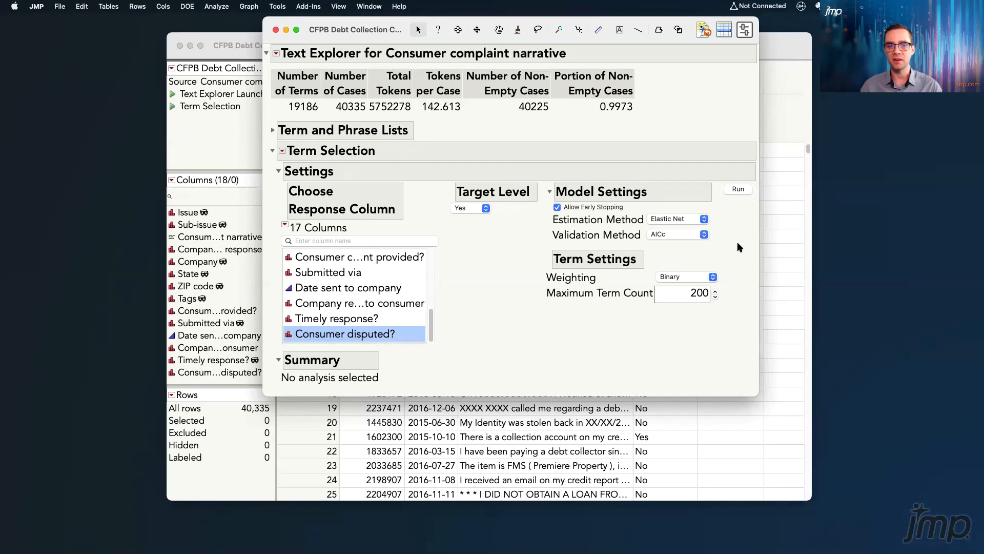
{"action": "left_click", "coordinate": [547, 193]}
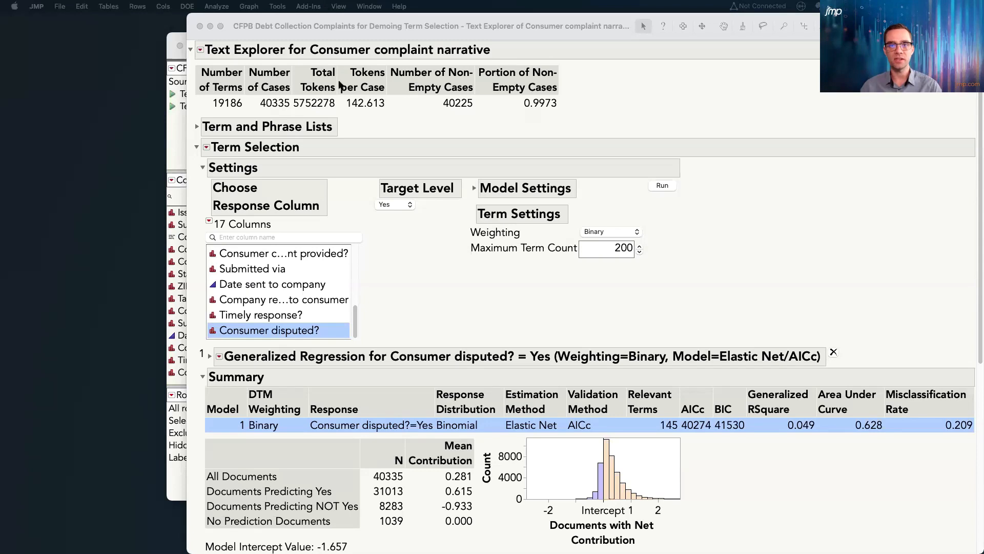
Collapse the Settings section and examine the relevant terms and AICc in the Elastic Net model's summary row
{"action": "left_click_drag", "start_coordinate": [504, 26], "coordinate": [421, 24]}
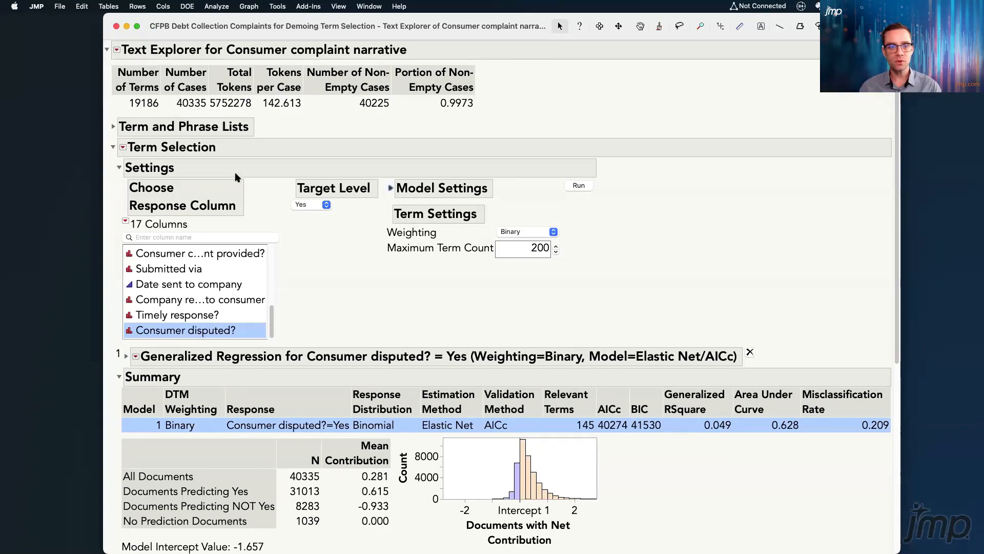
{"action": "left_click", "coordinate": [119, 167]}
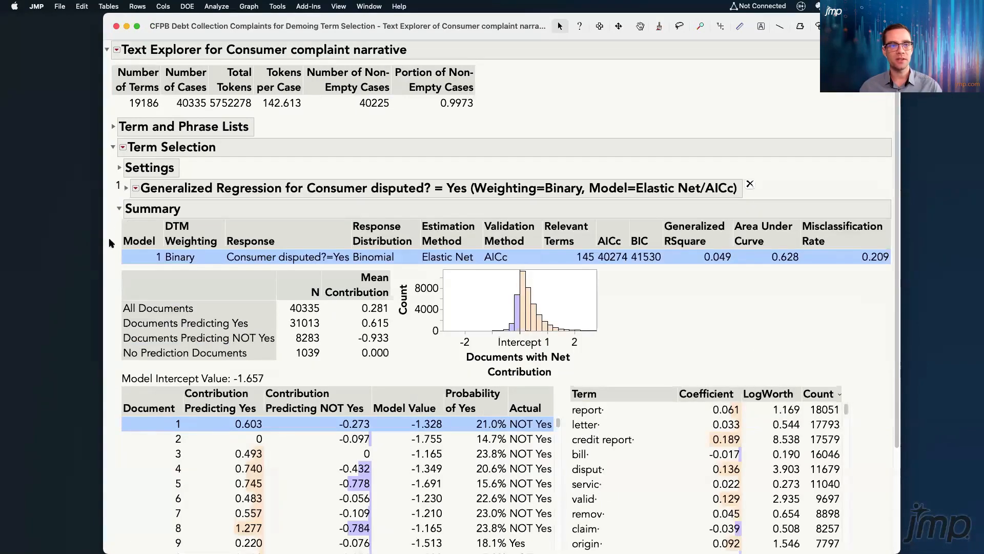
{"action": "mouse_move", "coordinate": [110, 248]}
{"action": "left_mouse_down"}
{"action": "mouse_move", "coordinate": [164, 275]}
{"action": "mouse_move", "coordinate": [893, 269]}
{"action": "left_mouse_up"}
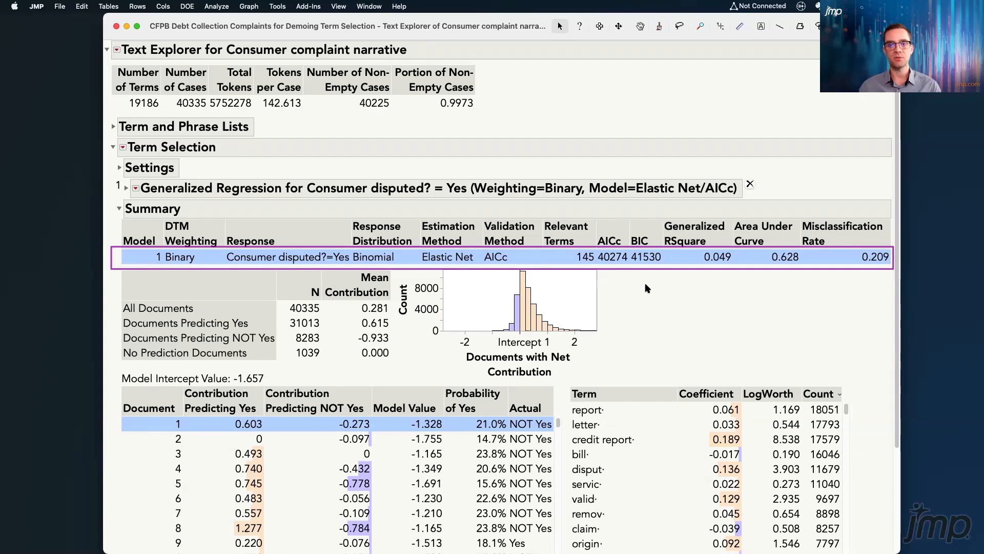
{"action": "left_click_drag", "start_coordinate": [613, 287], "coordinate": [589, 266]}
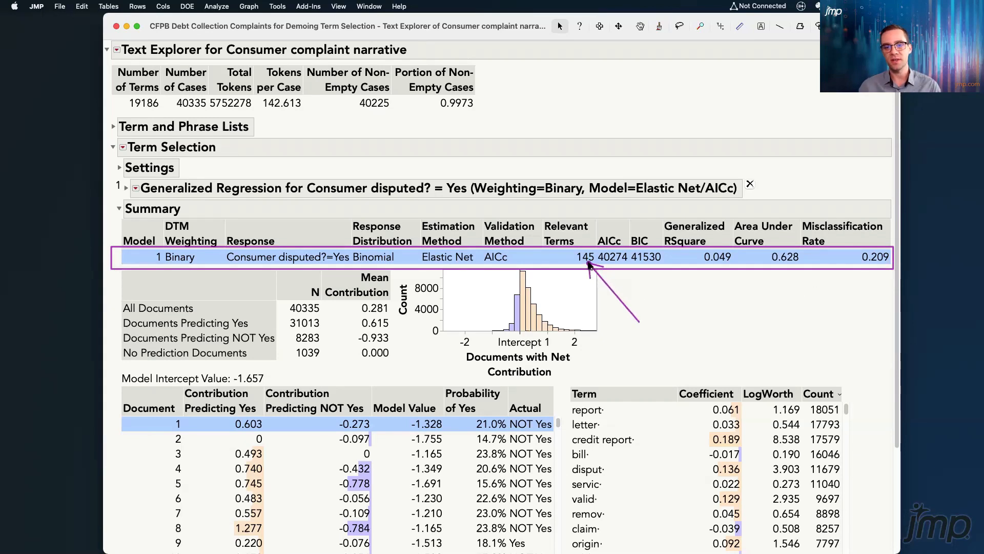
{"action": "left_click_drag", "start_coordinate": [661, 310], "coordinate": [624, 269]}
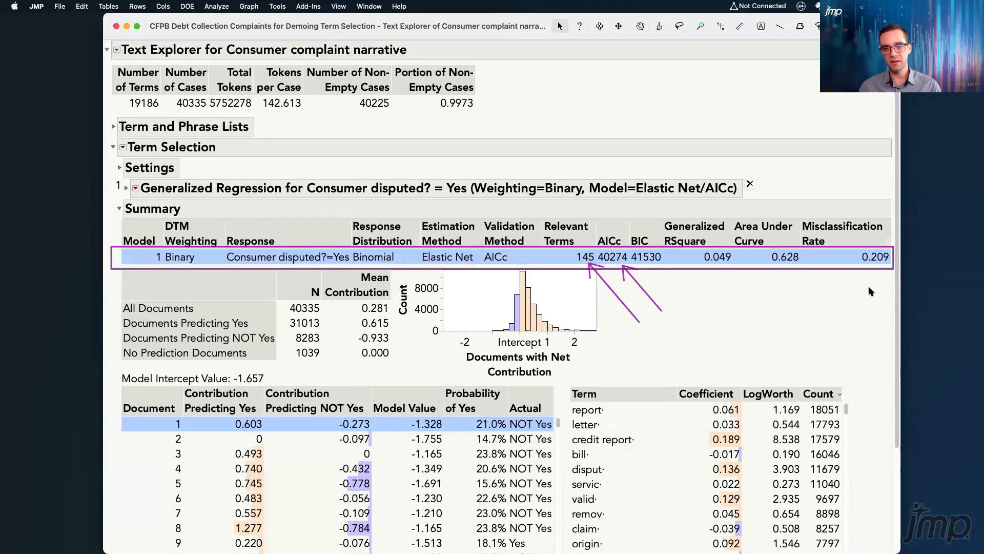
{"action": "key", "text": "Escape"}
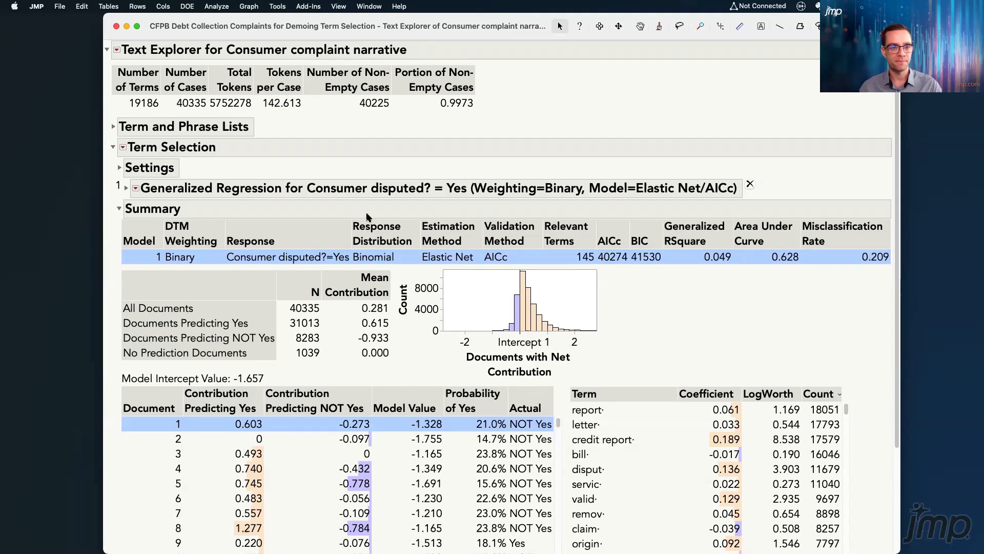
Open the Generalized Regression model launch, enable the Adaptive option for Elastic Net, and fit the model with AICc validation
{"action": "left_click", "coordinate": [126, 189]}
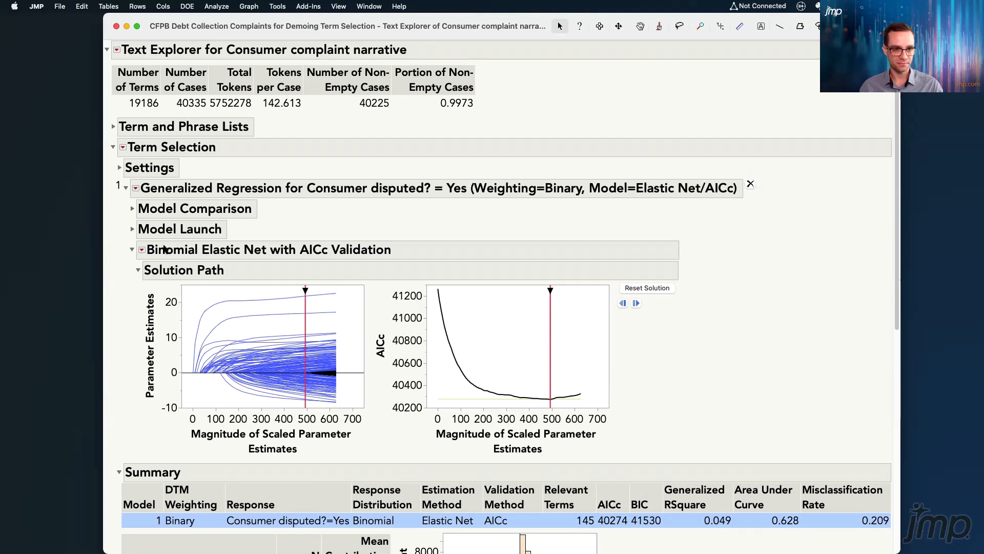
{"action": "left_click", "coordinate": [142, 249]}
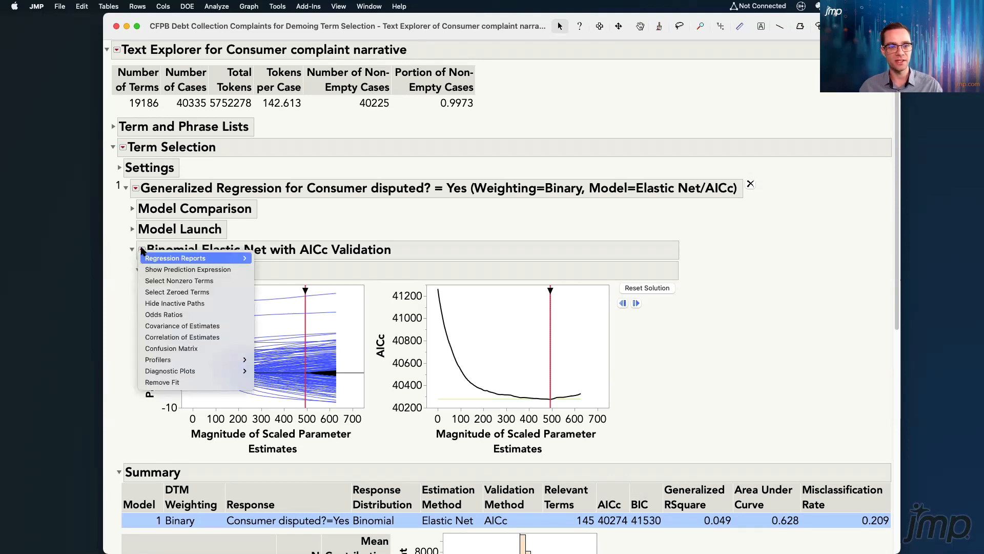
{"action": "left_click", "coordinate": [131, 229]}
{"action": "left_click", "coordinate": [132, 229]}
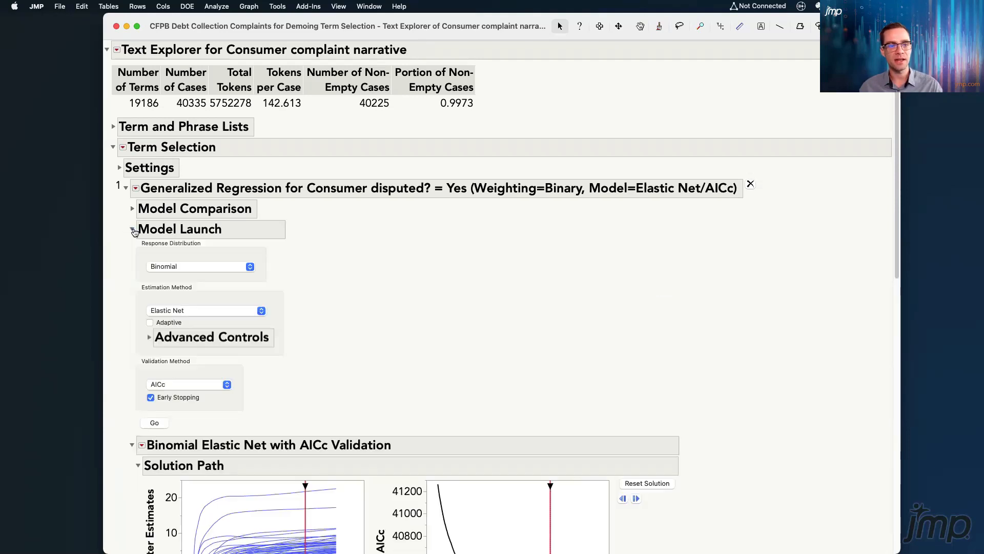
{"action": "left_click", "coordinate": [149, 323]}
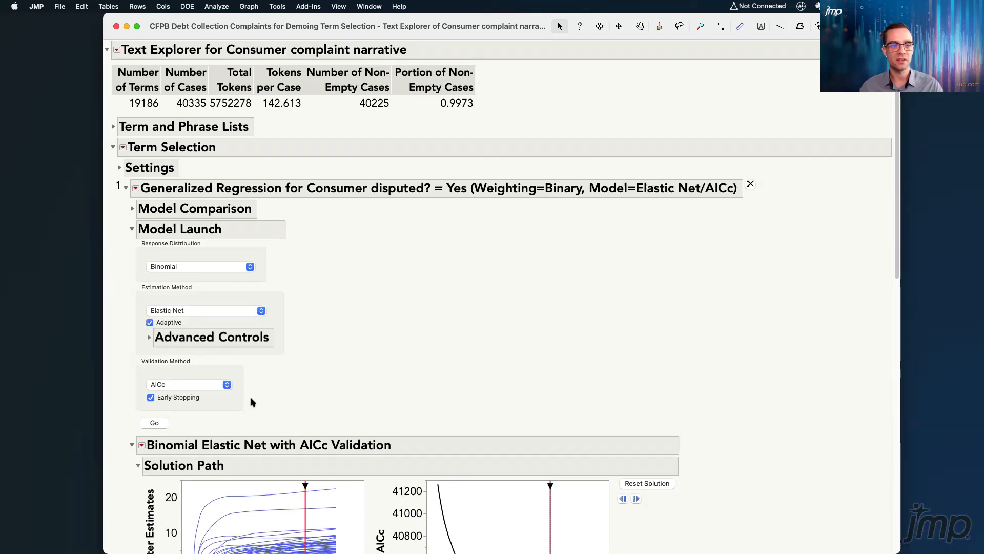
{"action": "left_click", "coordinate": [156, 423]}
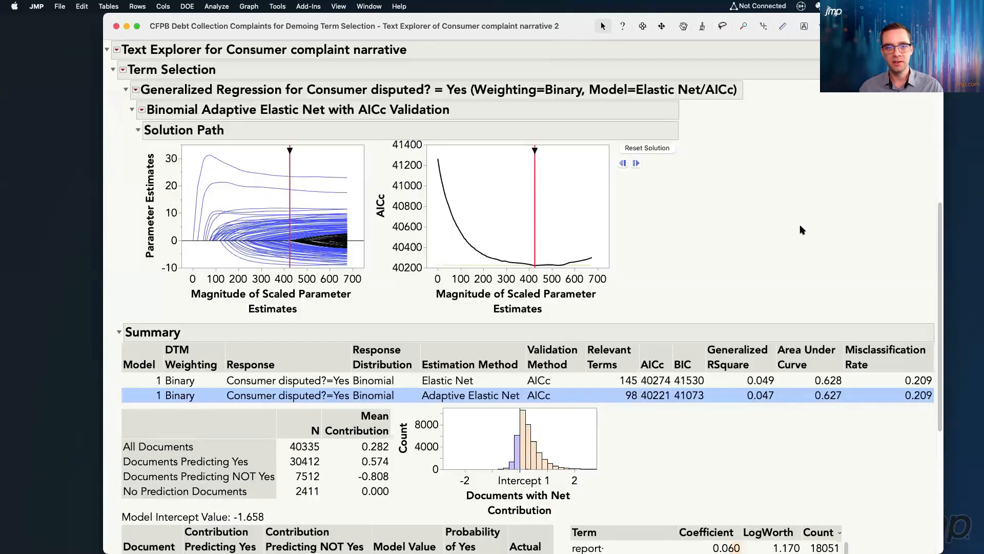
Collapse the Generalized Regression report and compare the Elastic Net and Adaptive Elastic Net summary rows, ending on the adaptive model
{"action": "left_click", "coordinate": [124, 91]}
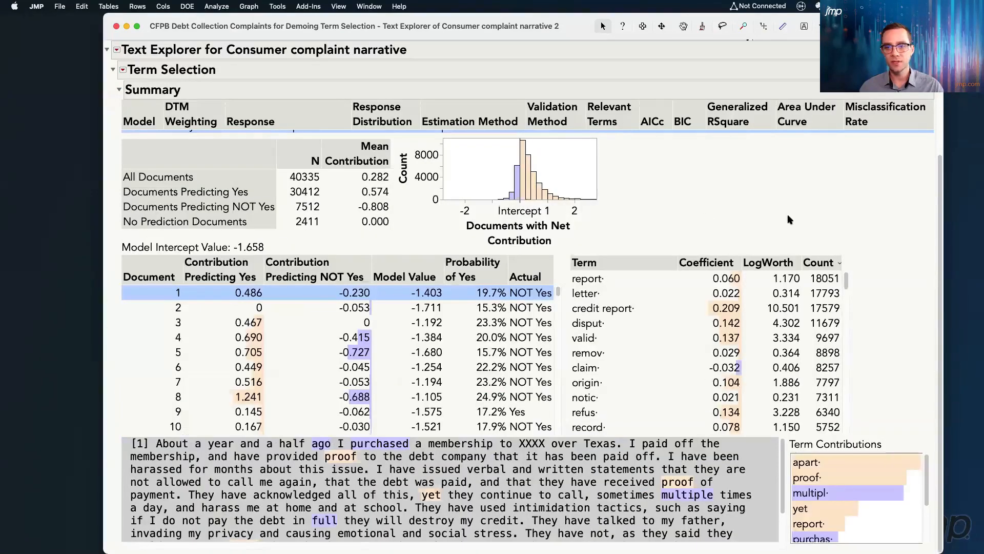
{"action": "scroll", "coordinate": [723, 284], "scroll_direction": "up", "scroll_amount": 3}
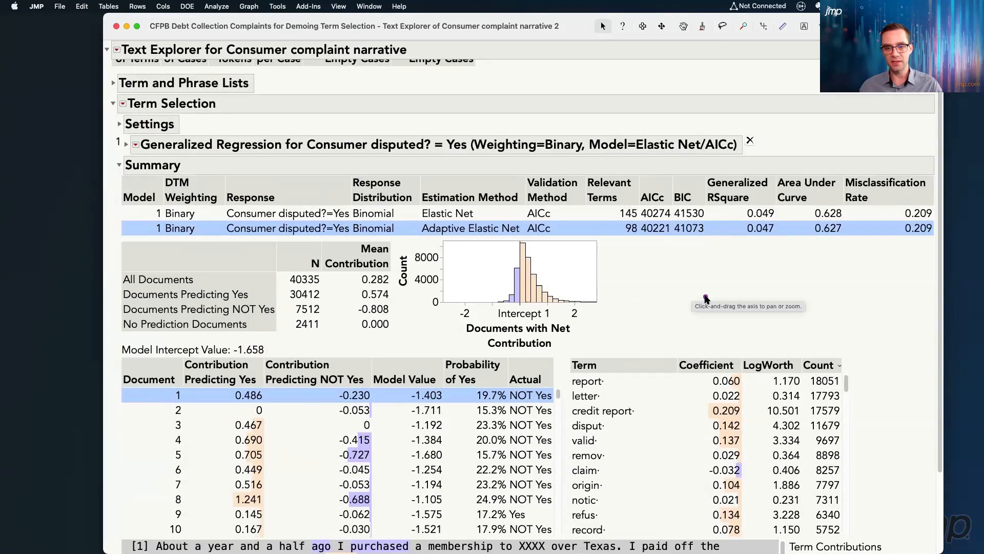
{"action": "left_click_drag", "start_coordinate": [708, 306], "coordinate": [635, 237]}
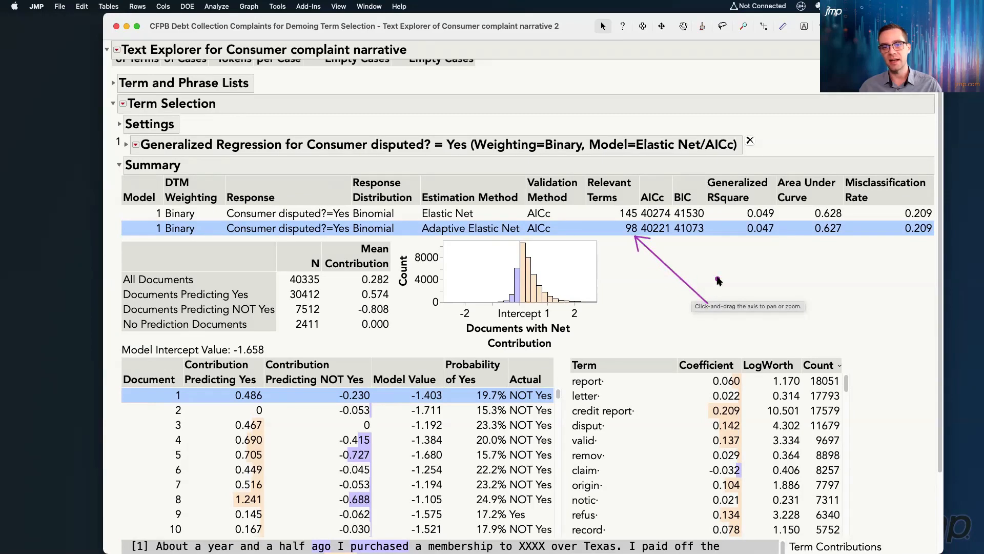
{"action": "left_click_drag", "start_coordinate": [730, 283], "coordinate": [668, 237]}
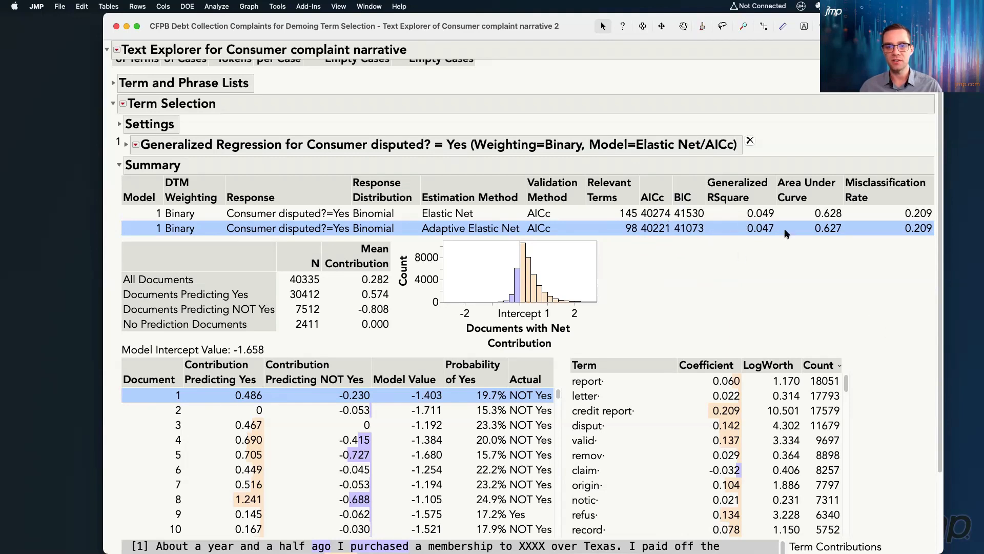
{"action": "key", "text": "Up"}
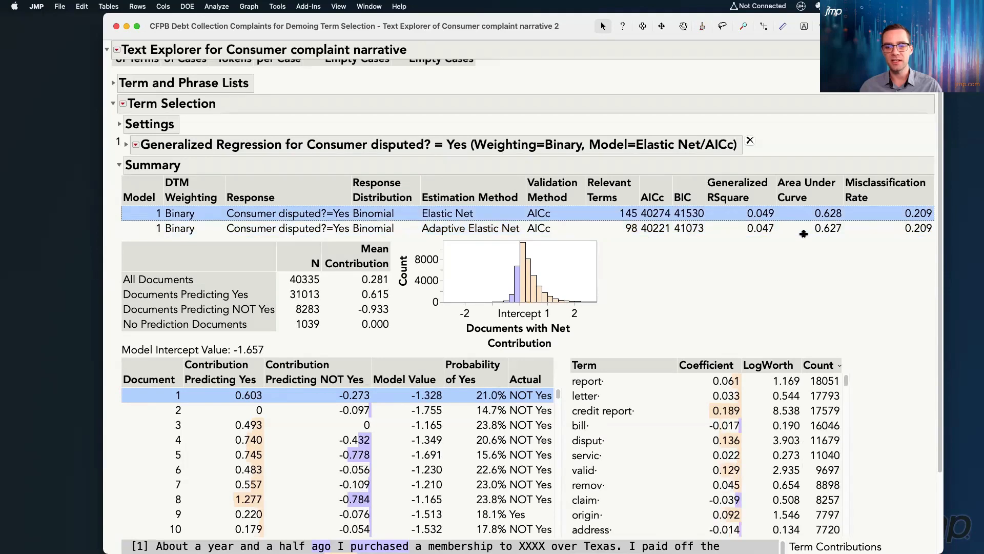
{"action": "left_click", "coordinate": [662, 230]}
Sort the adaptive model's term list by coefficient in descending order
{"action": "scroll", "coordinate": [897, 309], "scroll_direction": "down", "scroll_amount": 3}
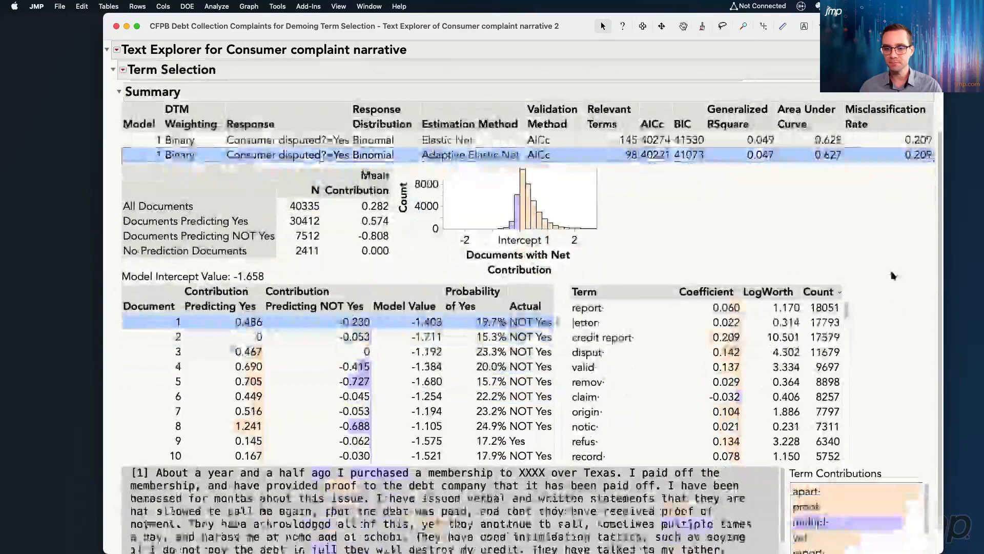
{"action": "left_click_drag", "start_coordinate": [566, 270], "coordinate": [856, 474]}
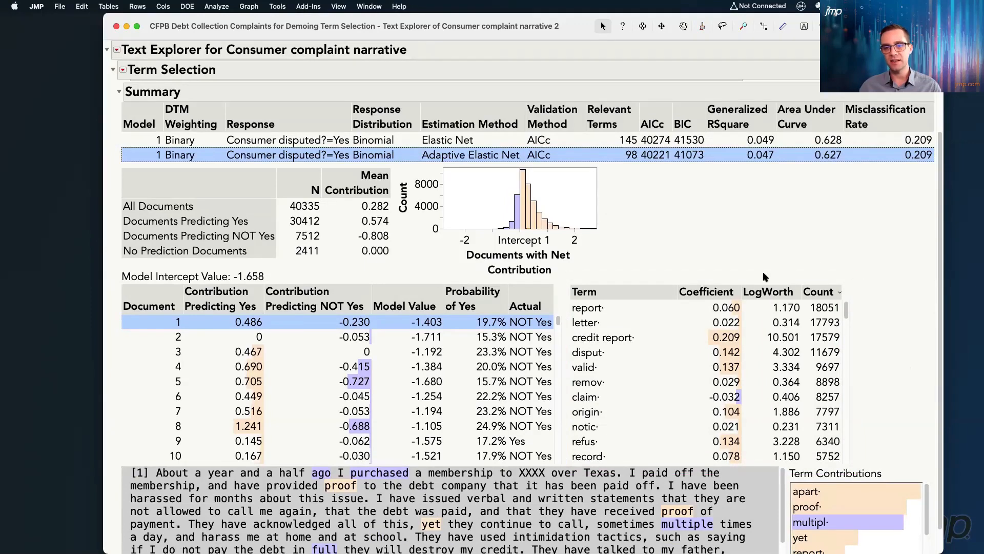
{"action": "left_click", "coordinate": [723, 294]}
{"action": "left_click", "coordinate": [723, 294]}
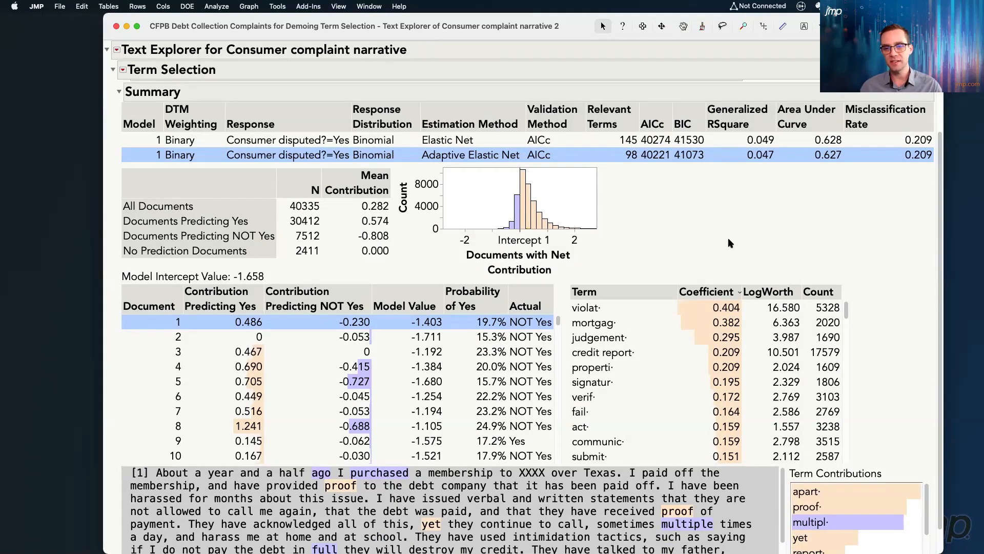
Sort the term list by coefficient in ascending order and read the complaint excerpts containing "hung up"
{"action": "left_click", "coordinate": [715, 295]}
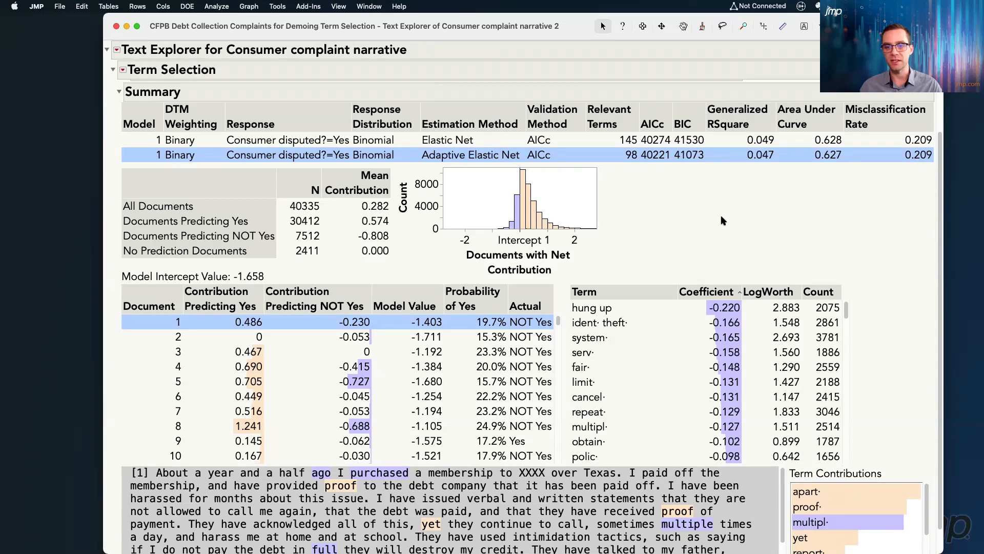
{"action": "left_click", "coordinate": [708, 307]}
{"action": "scroll", "coordinate": [902, 305], "scroll_direction": "down", "scroll_amount": 2}
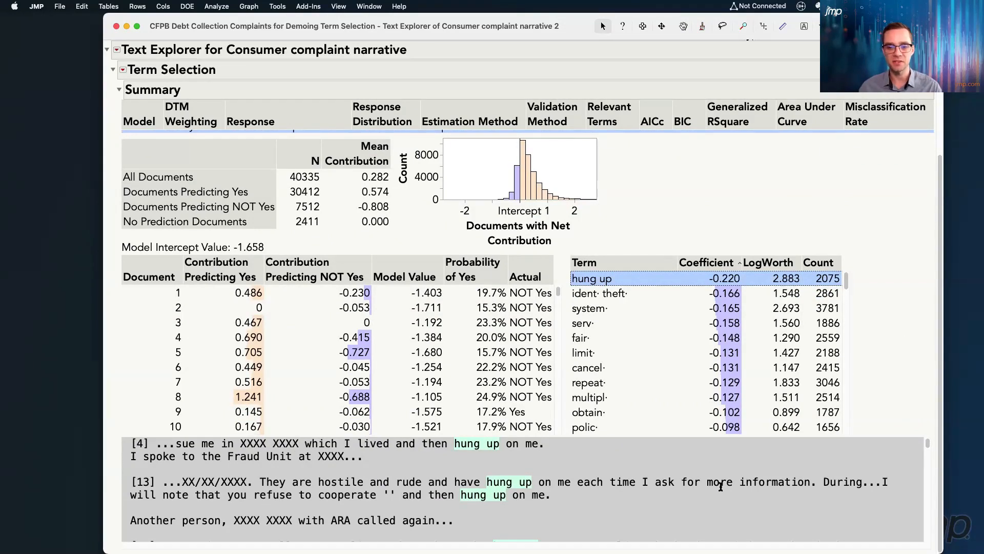
{"action": "scroll", "coordinate": [721, 486], "scroll_direction": "down", "scroll_amount": 4}
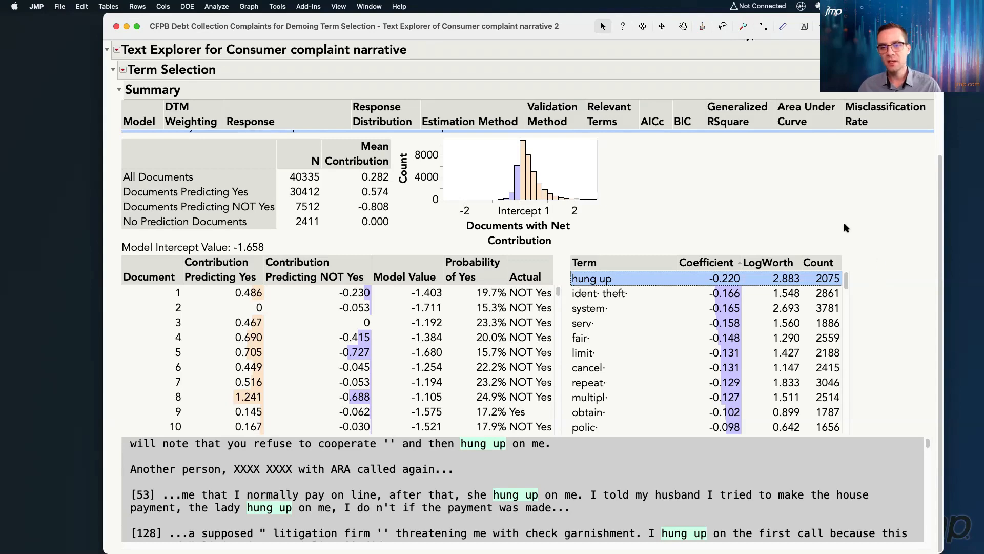
{"action": "left_click_drag", "start_coordinate": [825, 191], "coordinate": [797, 274]}
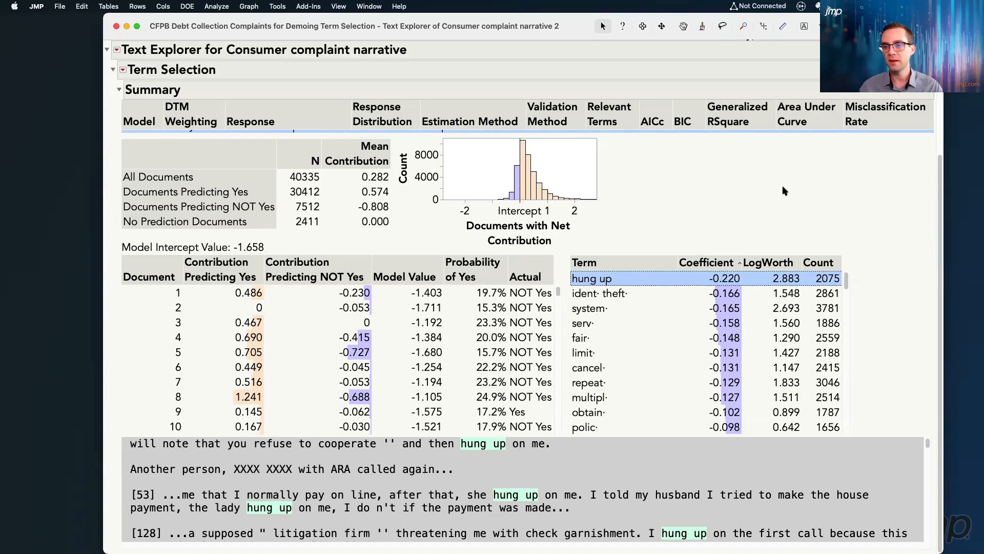
Select the term "polic·" in the list and view the complaint excerpts that contain it
{"action": "left_click", "coordinate": [601, 429]}
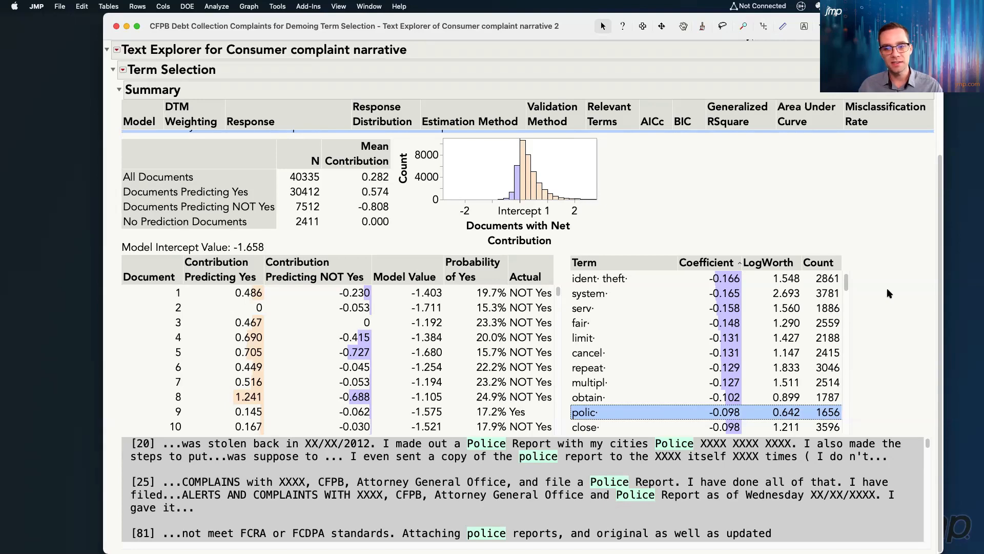
{"action": "mouse_move", "coordinate": [896, 293]}
{"action": "left_mouse_down"}
{"action": "mouse_move", "coordinate": [856, 329]}
{"action": "mouse_move", "coordinate": [806, 405]}
{"action": "left_mouse_up"}
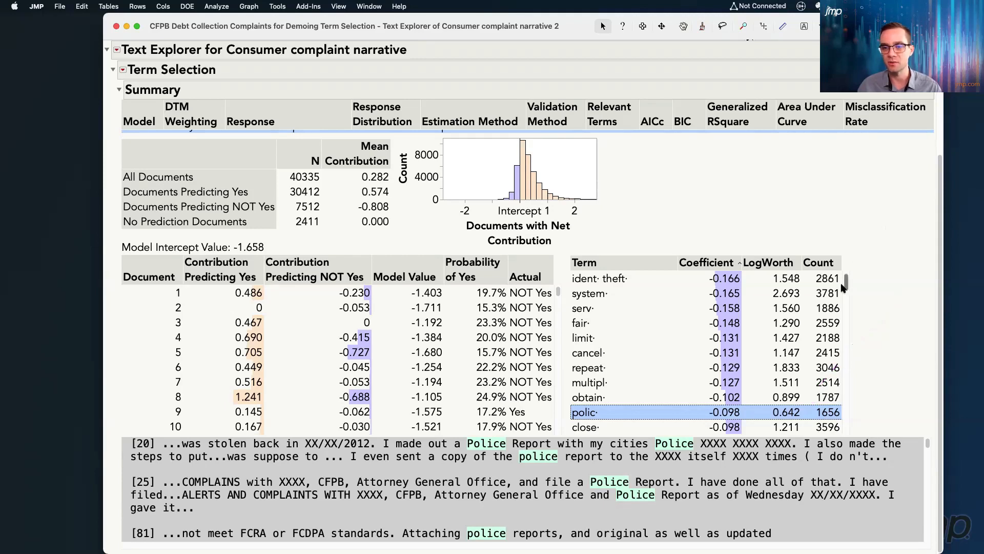
{"action": "scroll", "coordinate": [849, 288], "scroll_direction": "up", "scroll_amount": 1}
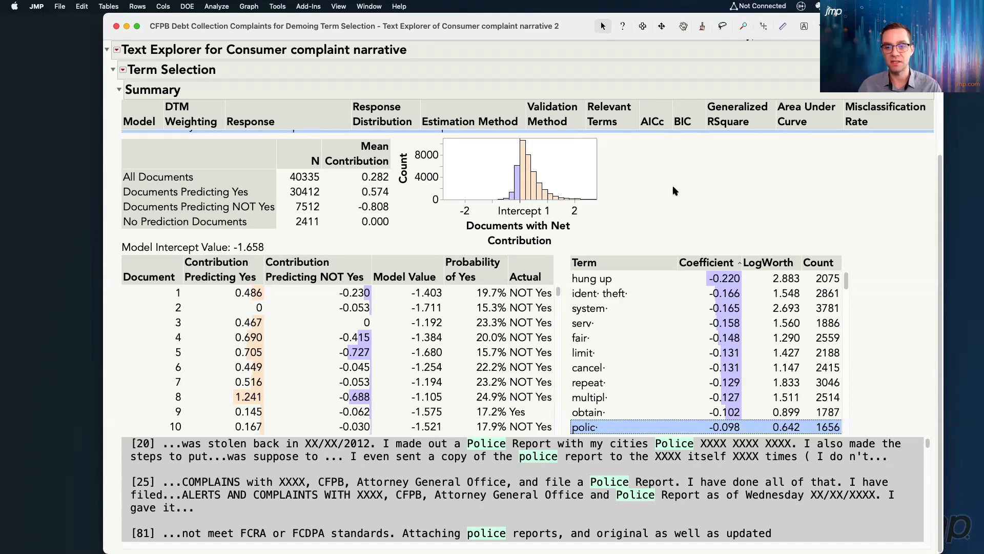
Make the term list into a separate data table, view it enlarged, and close it without saving
{"action": "right_click", "coordinate": [625, 336]}
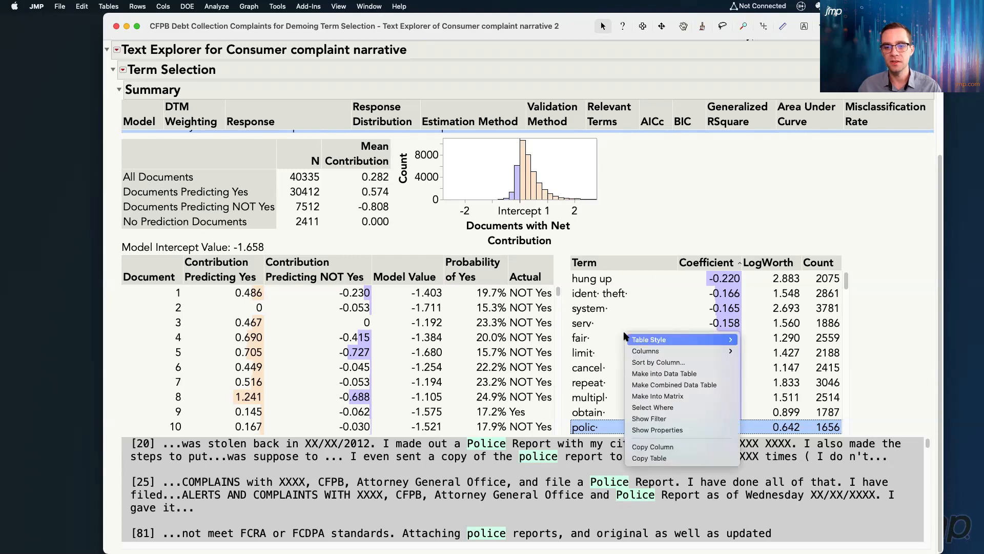
{"action": "mouse_move", "coordinate": [625, 335]}
{"action": "left_click", "coordinate": [665, 374]}
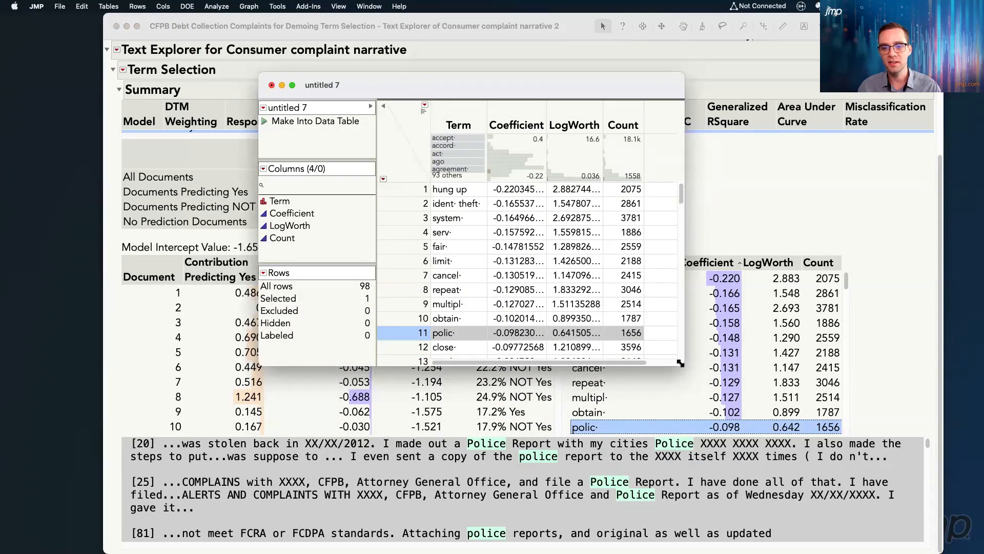
{"action": "left_click_drag", "start_coordinate": [685, 370], "coordinate": [691, 536]}
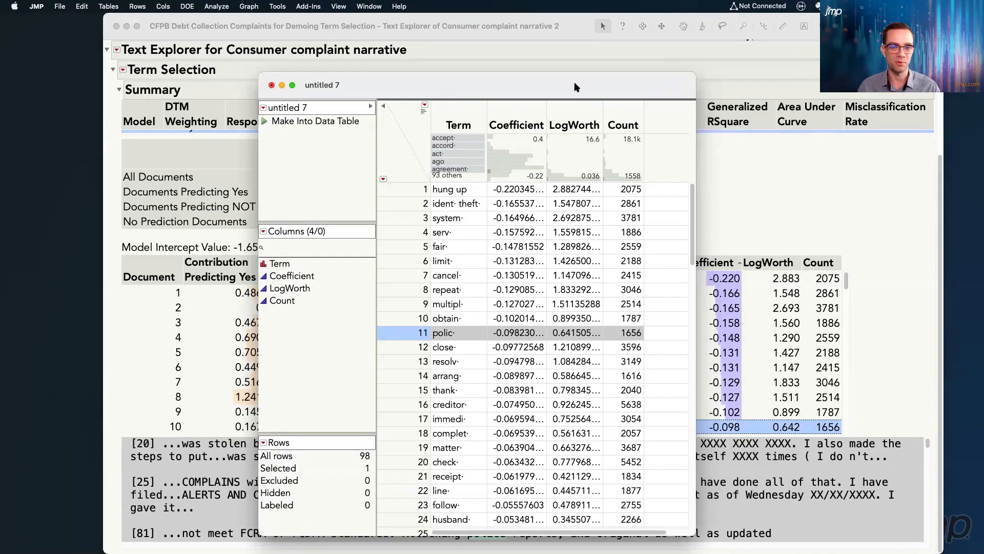
{"action": "left_click_drag", "start_coordinate": [575, 88], "coordinate": [596, 51]}
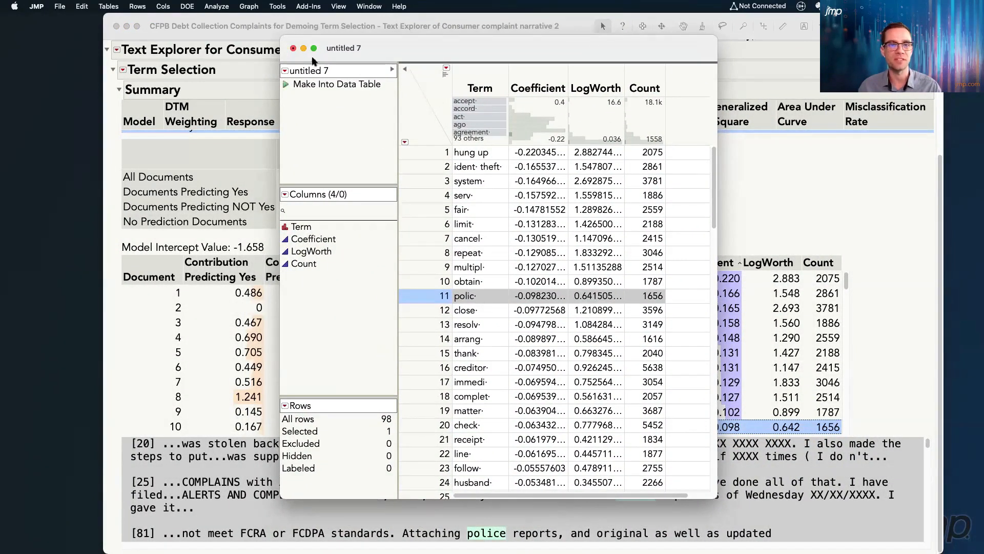
{"action": "left_click", "coordinate": [293, 47]}
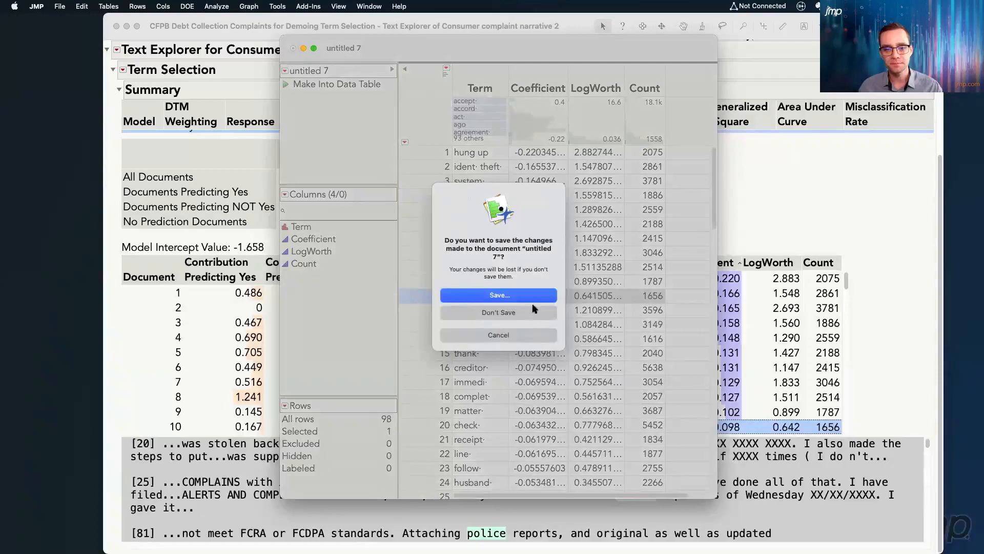
{"action": "left_click", "coordinate": [535, 310]}
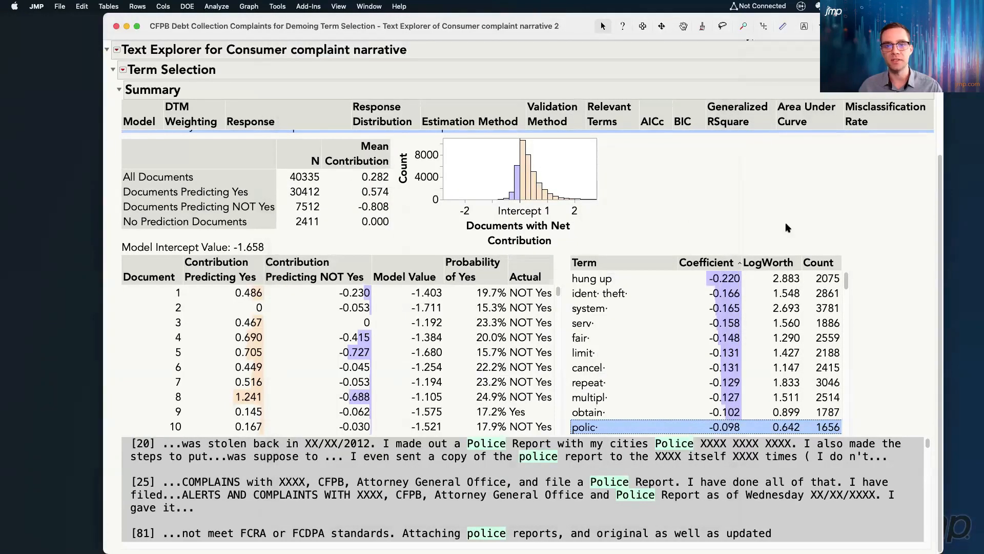
Select document 1 and examine its contributions, model value, probability and actual response, along with the mean contribution summary for all documents
{"action": "scroll", "coordinate": [788, 227], "scroll_direction": "up", "scroll_amount": 2}
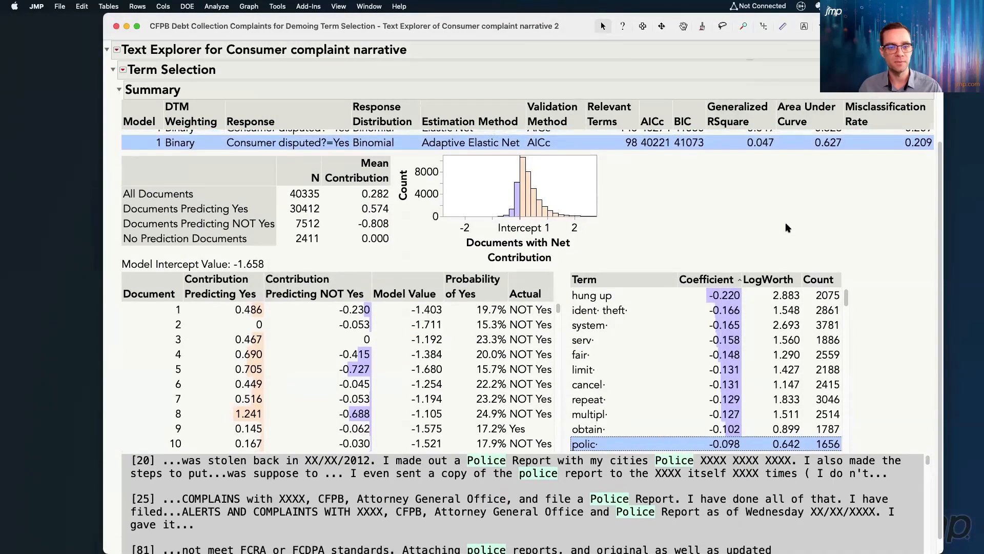
{"action": "left_click", "coordinate": [165, 310]}
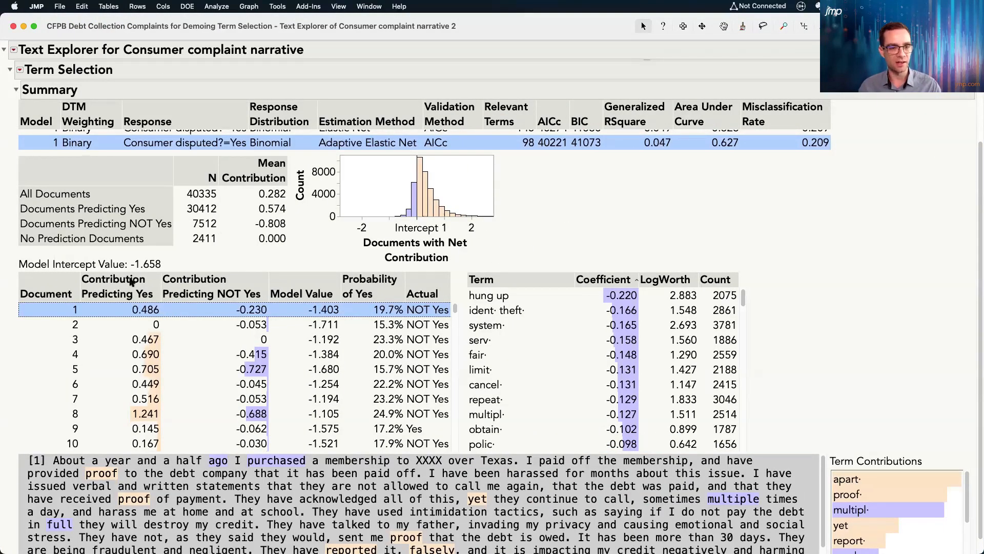
{"action": "mouse_move", "coordinate": [165, 299]}
{"action": "left_mouse_down"}
{"action": "mouse_move", "coordinate": [126, 306]}
{"action": "mouse_move", "coordinate": [133, 318]}
{"action": "mouse_move", "coordinate": [168, 321]}
{"action": "mouse_move", "coordinate": [174, 306]}
{"action": "mouse_move", "coordinate": [165, 299]}
{"action": "left_mouse_up"}
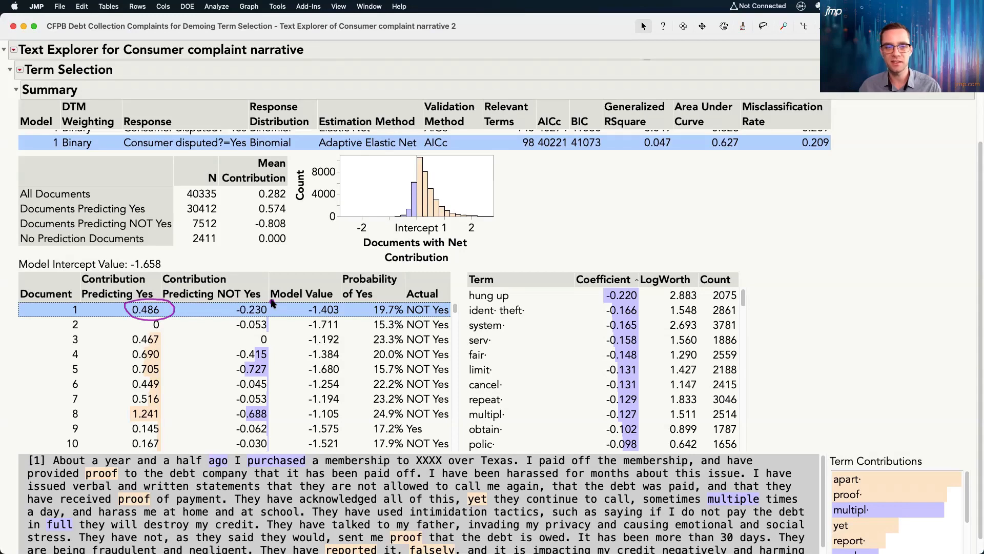
{"action": "mouse_move", "coordinate": [272, 302]}
{"action": "left_mouse_down"}
{"action": "mouse_move", "coordinate": [243, 297]}
{"action": "mouse_move", "coordinate": [217, 322]}
{"action": "mouse_move", "coordinate": [259, 327]}
{"action": "mouse_move", "coordinate": [275, 303]}
{"action": "left_mouse_up"}
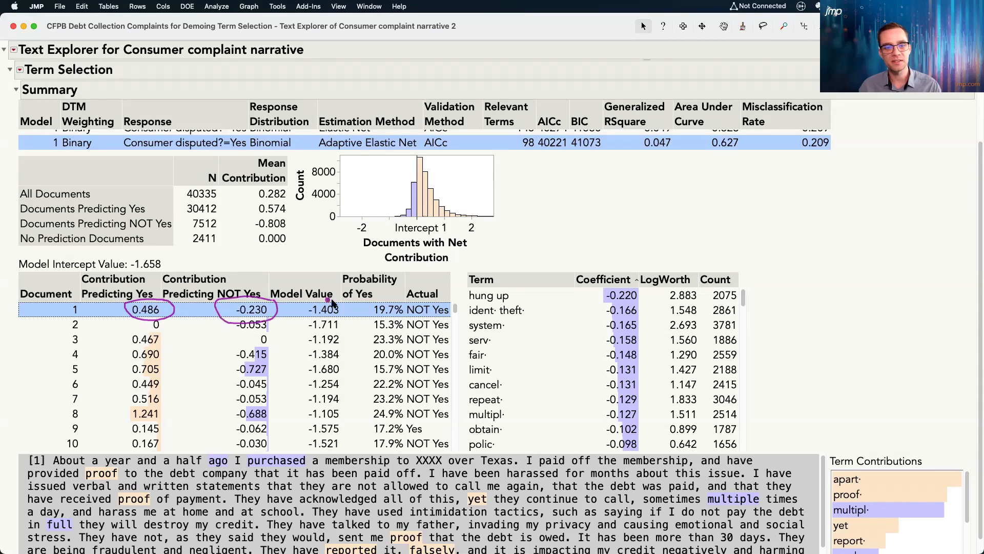
{"action": "mouse_move", "coordinate": [336, 303]}
{"action": "left_mouse_down"}
{"action": "mouse_move", "coordinate": [303, 308]}
{"action": "mouse_move", "coordinate": [306, 322]}
{"action": "mouse_move", "coordinate": [346, 310]}
{"action": "mouse_move", "coordinate": [341, 300]}
{"action": "mouse_move", "coordinate": [391, 300]}
{"action": "mouse_move", "coordinate": [369, 315]}
{"action": "mouse_move", "coordinate": [402, 320]}
{"action": "mouse_move", "coordinate": [408, 307]}
{"action": "mouse_move", "coordinate": [392, 301]}
{"action": "mouse_move", "coordinate": [436, 297]}
{"action": "mouse_move", "coordinate": [405, 307]}
{"action": "mouse_move", "coordinate": [449, 322]}
{"action": "mouse_move", "coordinate": [428, 299]}
{"action": "left_mouse_up"}
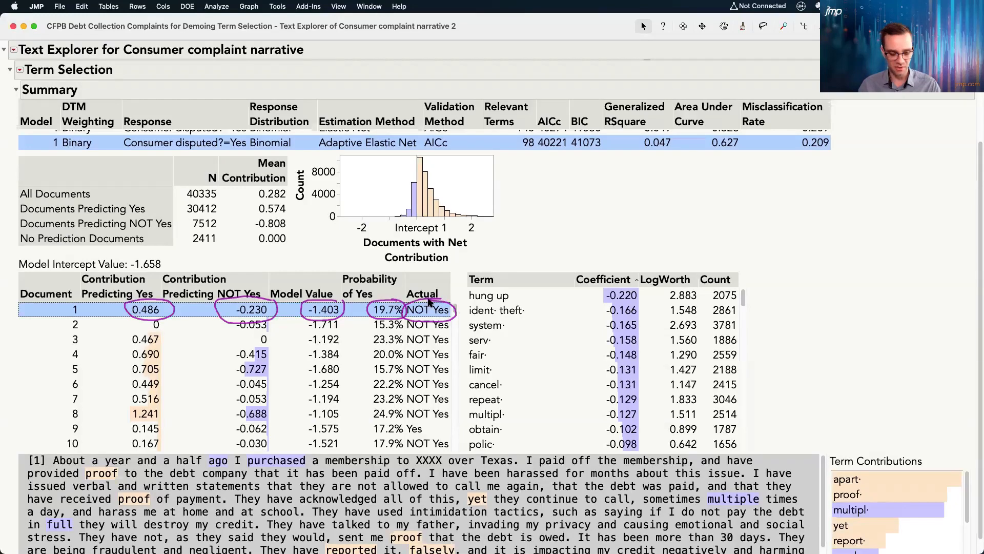
{"action": "key", "text": "Escape"}
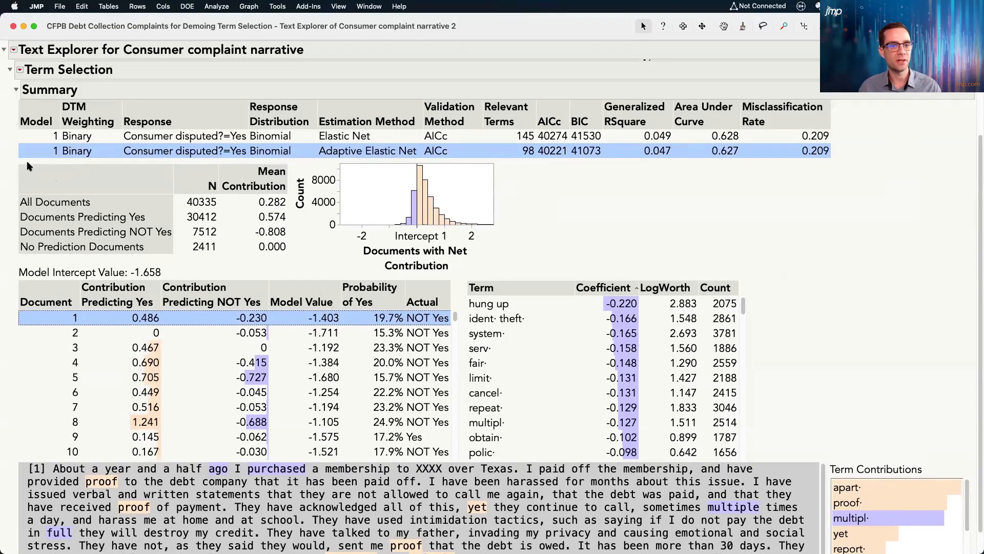
{"action": "left_click_drag", "start_coordinate": [13, 163], "coordinate": [499, 274]}
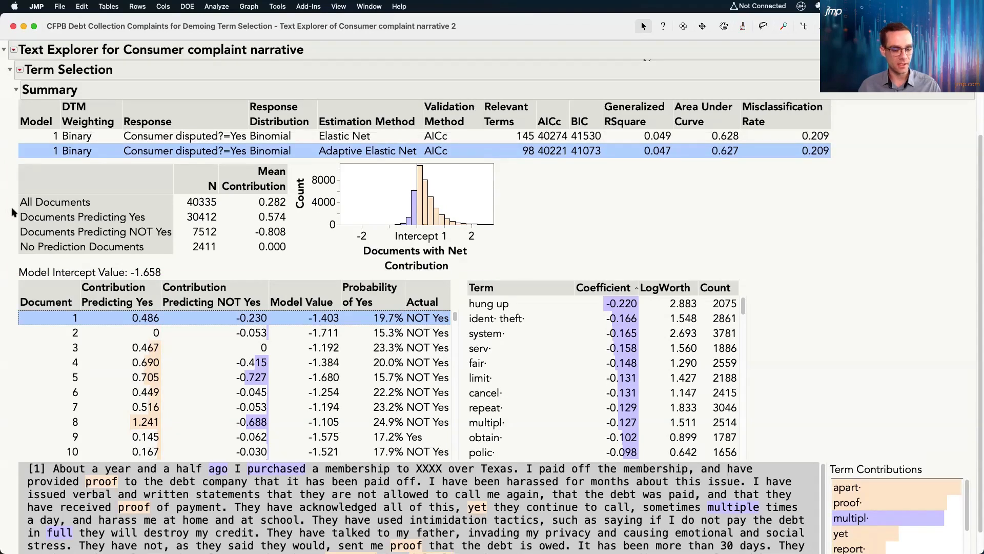
{"action": "mouse_move", "coordinate": [14, 211]}
{"action": "left_mouse_down"}
{"action": "mouse_move", "coordinate": [134, 226]}
{"action": "mouse_move", "coordinate": [290, 228]}
{"action": "left_mouse_up"}
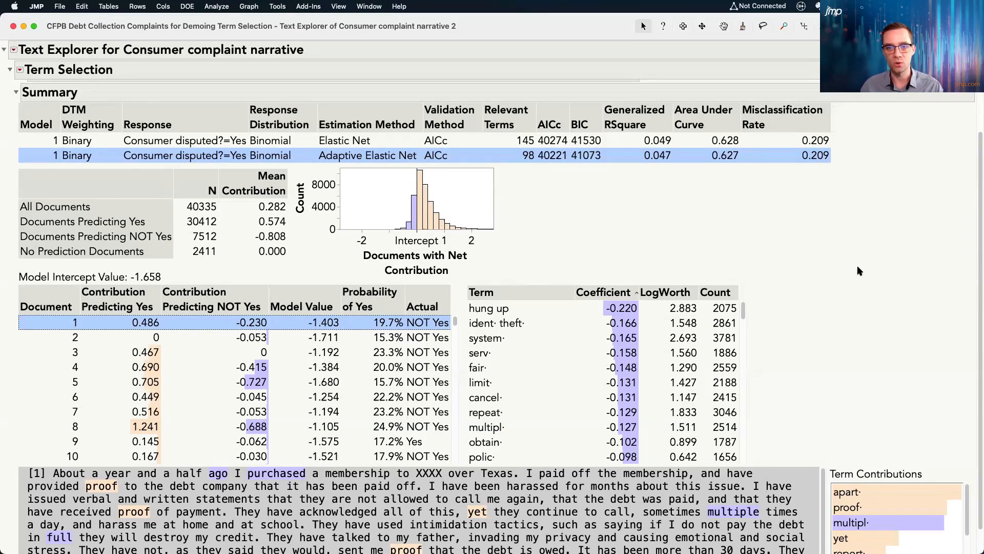
Save the prediction formulas of the selected Adaptive Elastic Net model to the data table
{"action": "scroll", "coordinate": [859, 270], "scroll_direction": "up", "scroll_amount": 1}
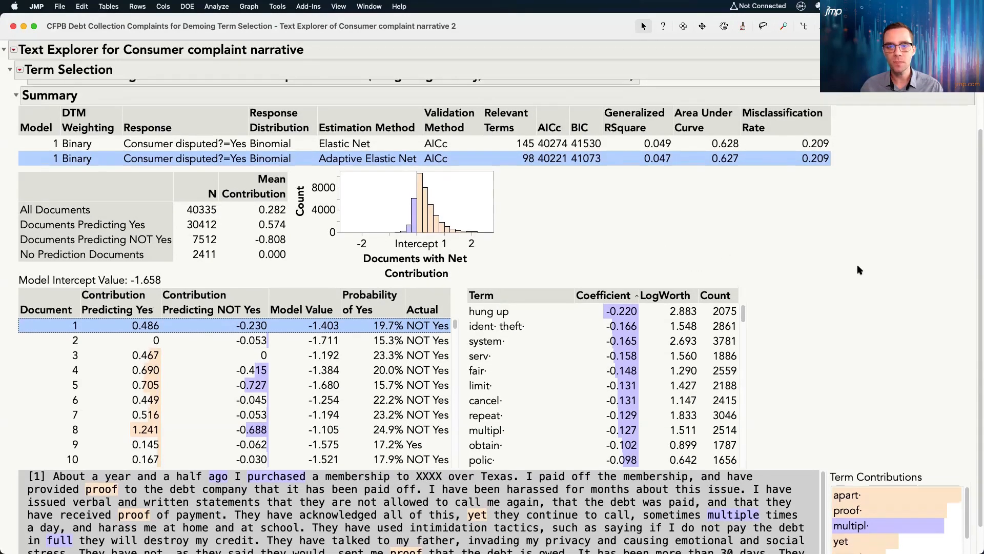
{"action": "scroll", "coordinate": [859, 270], "scroll_direction": "up", "scroll_amount": 1}
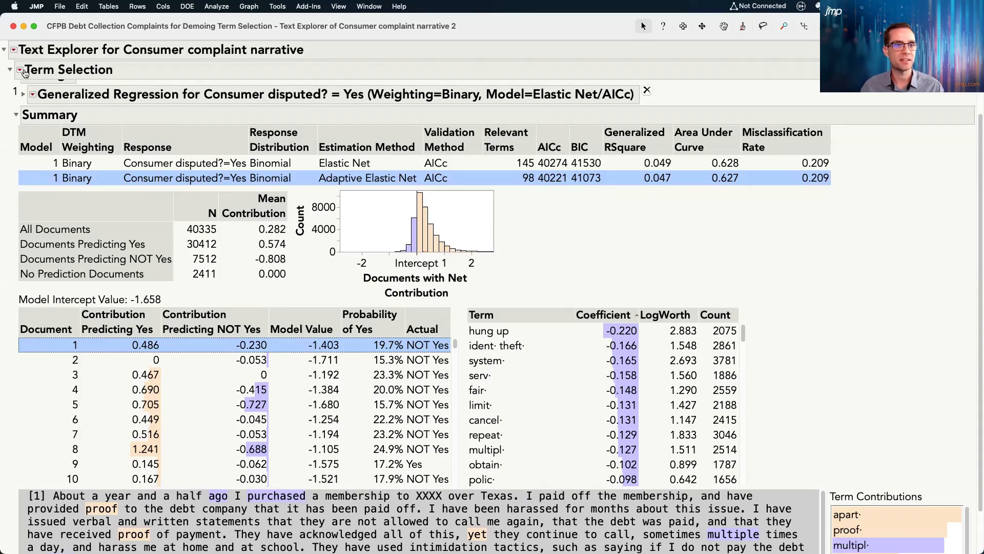
{"action": "left_click", "coordinate": [20, 70]}
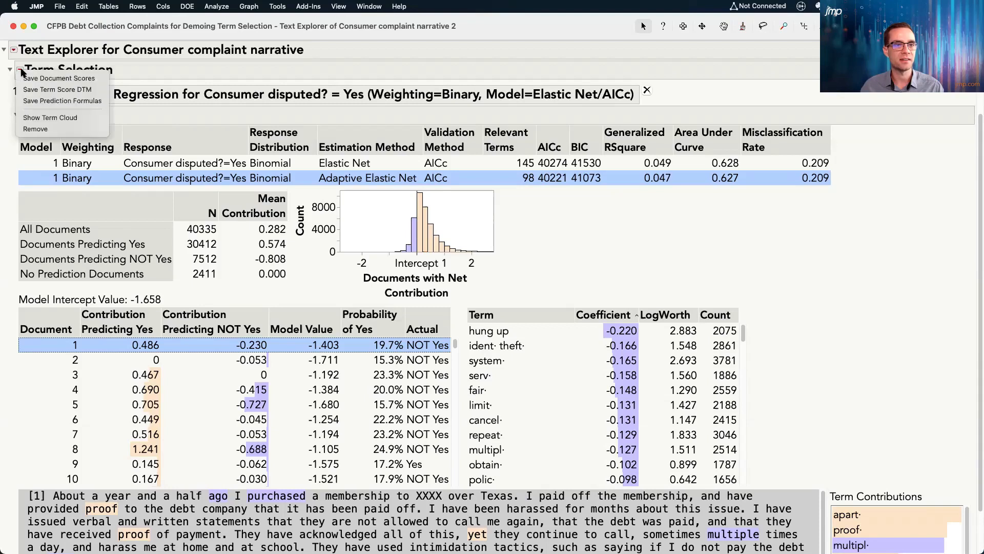
{"action": "left_click", "coordinate": [77, 101]}
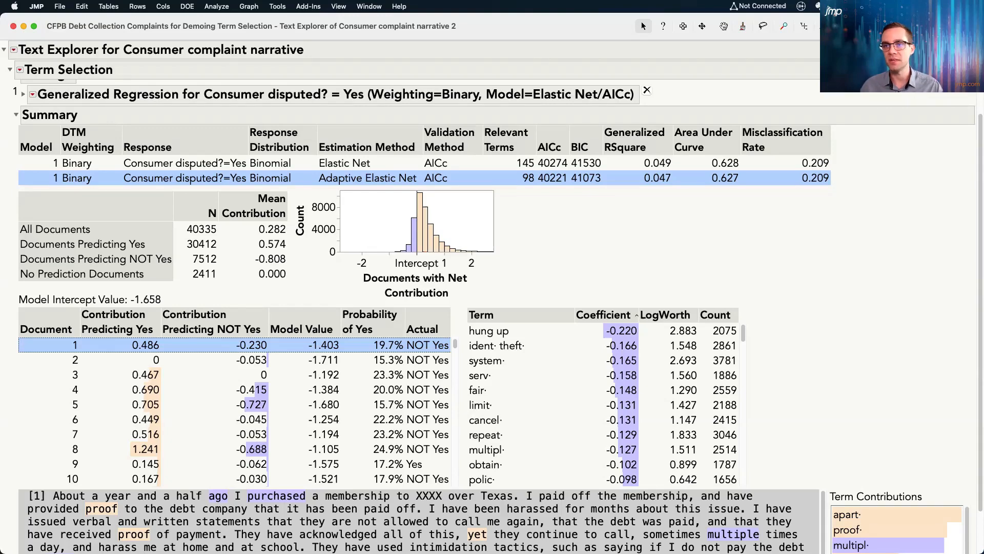
In the complaints data table, inspect the saved formula of the Probability( Consumer disputed?=Yes ) column and close the formula editor
{"action": "left_click", "coordinate": [967, 25]}
{"action": "mouse_move", "coordinate": [787, 496]}
{"action": "left_mouse_down"}
{"action": "mouse_move", "coordinate": [728, 500]}
{"action": "mouse_move", "coordinate": [790, 496]}
{"action": "left_mouse_up"}
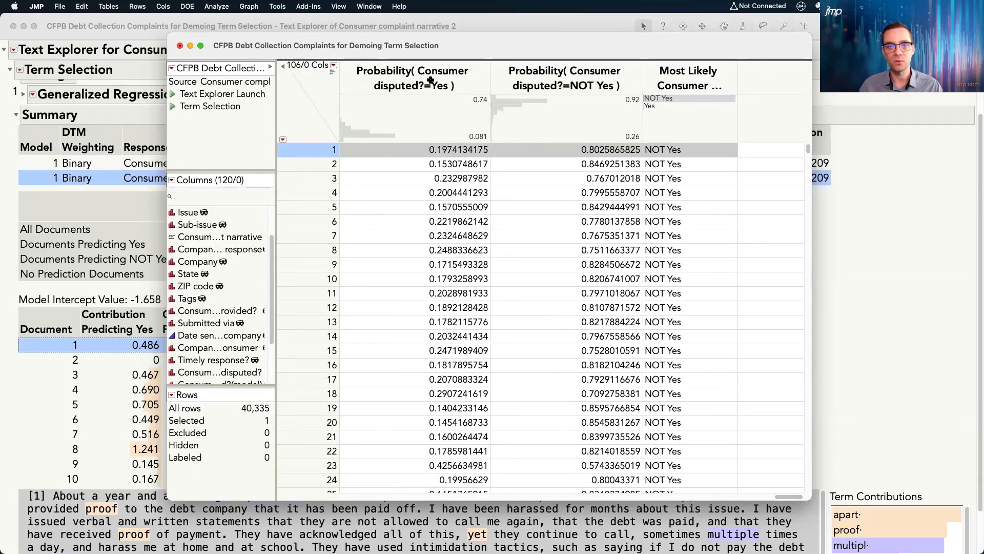
{"action": "right_click", "coordinate": [431, 80]}
{"action": "left_click", "coordinate": [456, 118]}
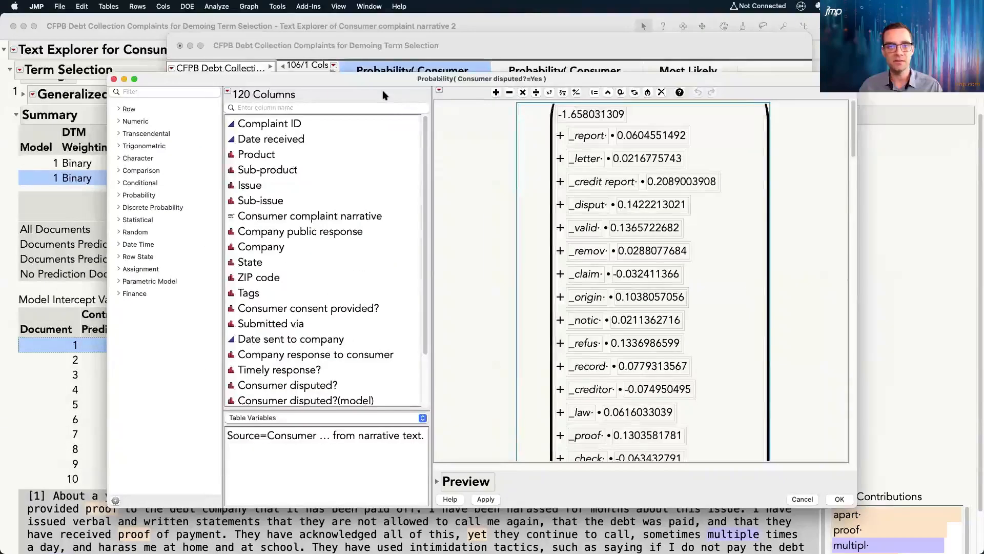
{"action": "left_click", "coordinate": [114, 79]}
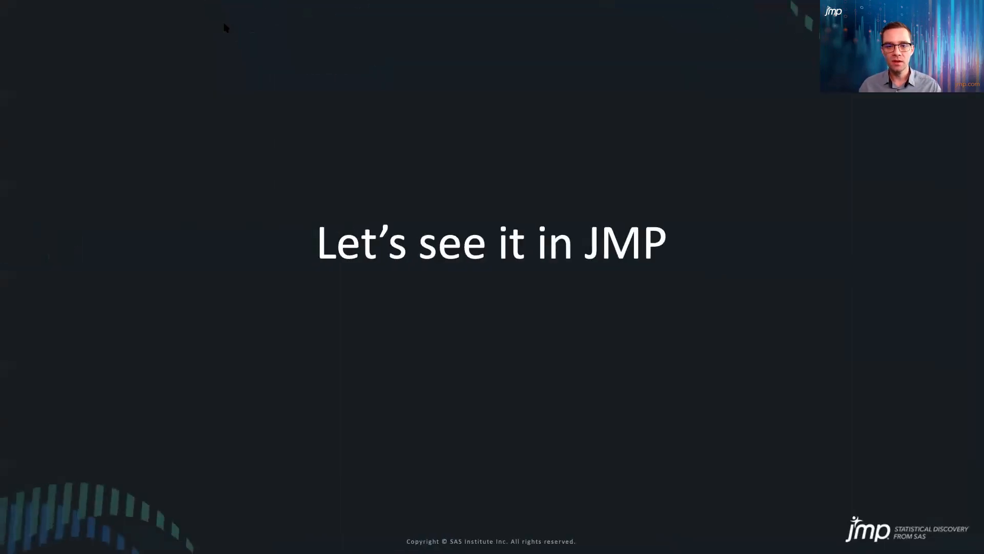
{"action": "key", "text": "Right"}
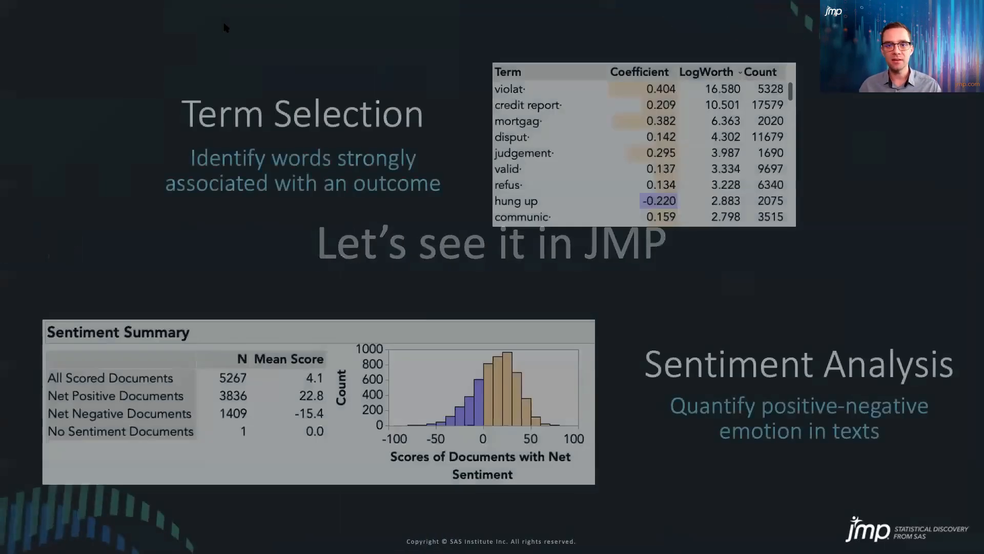